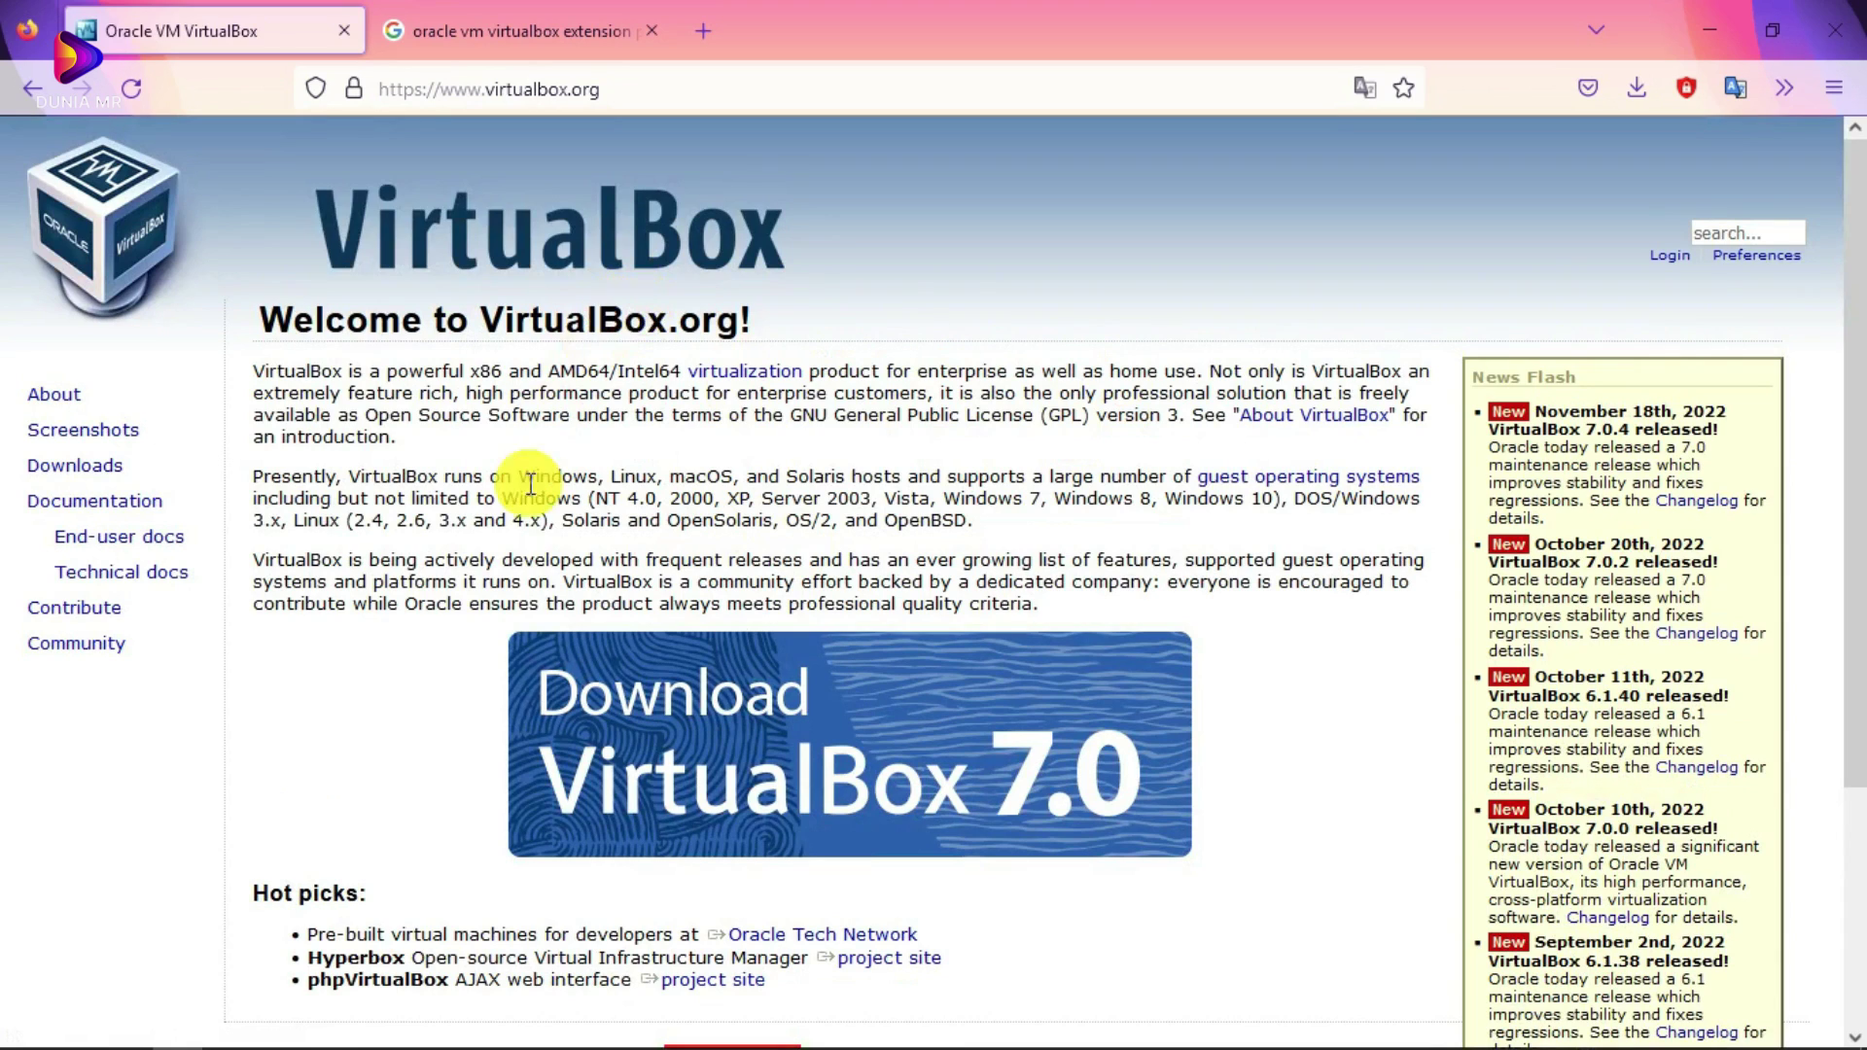
Step: Open the Downloads page of the VirtualBox website and look through the available packages
double_click(116, 471)
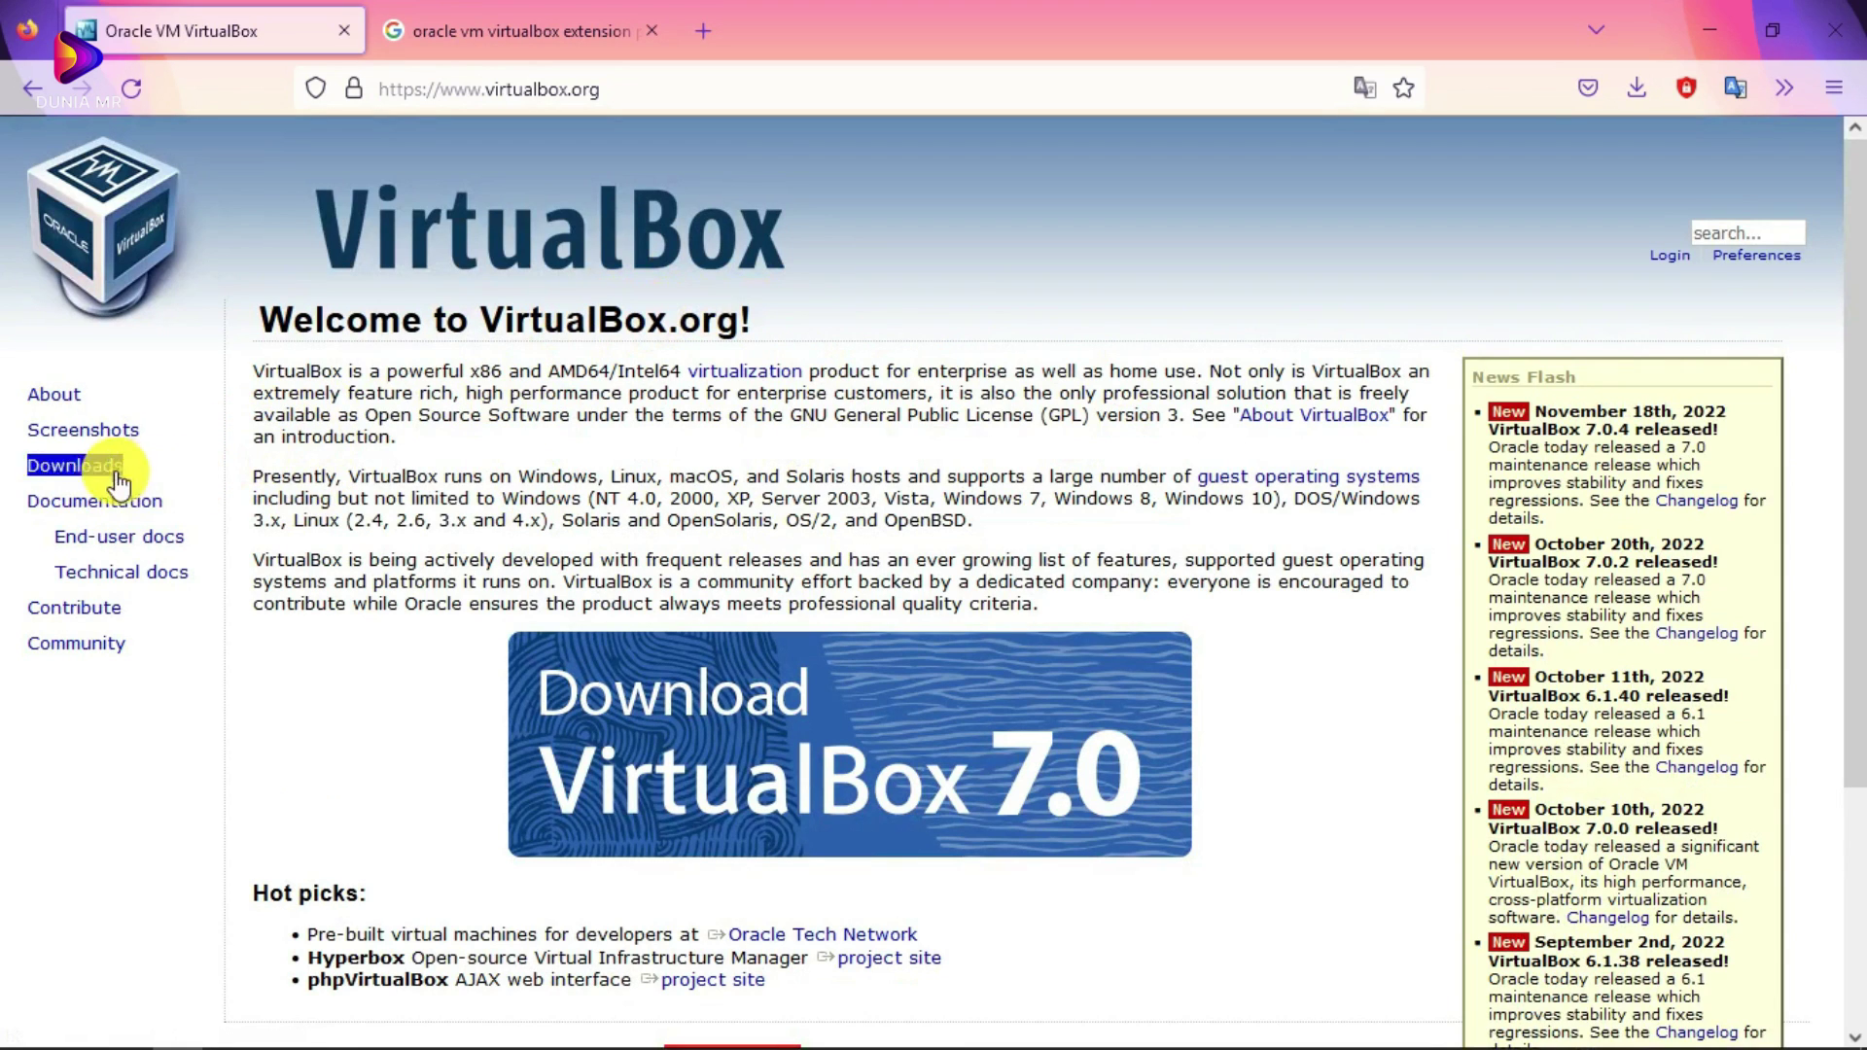
click(65, 469)
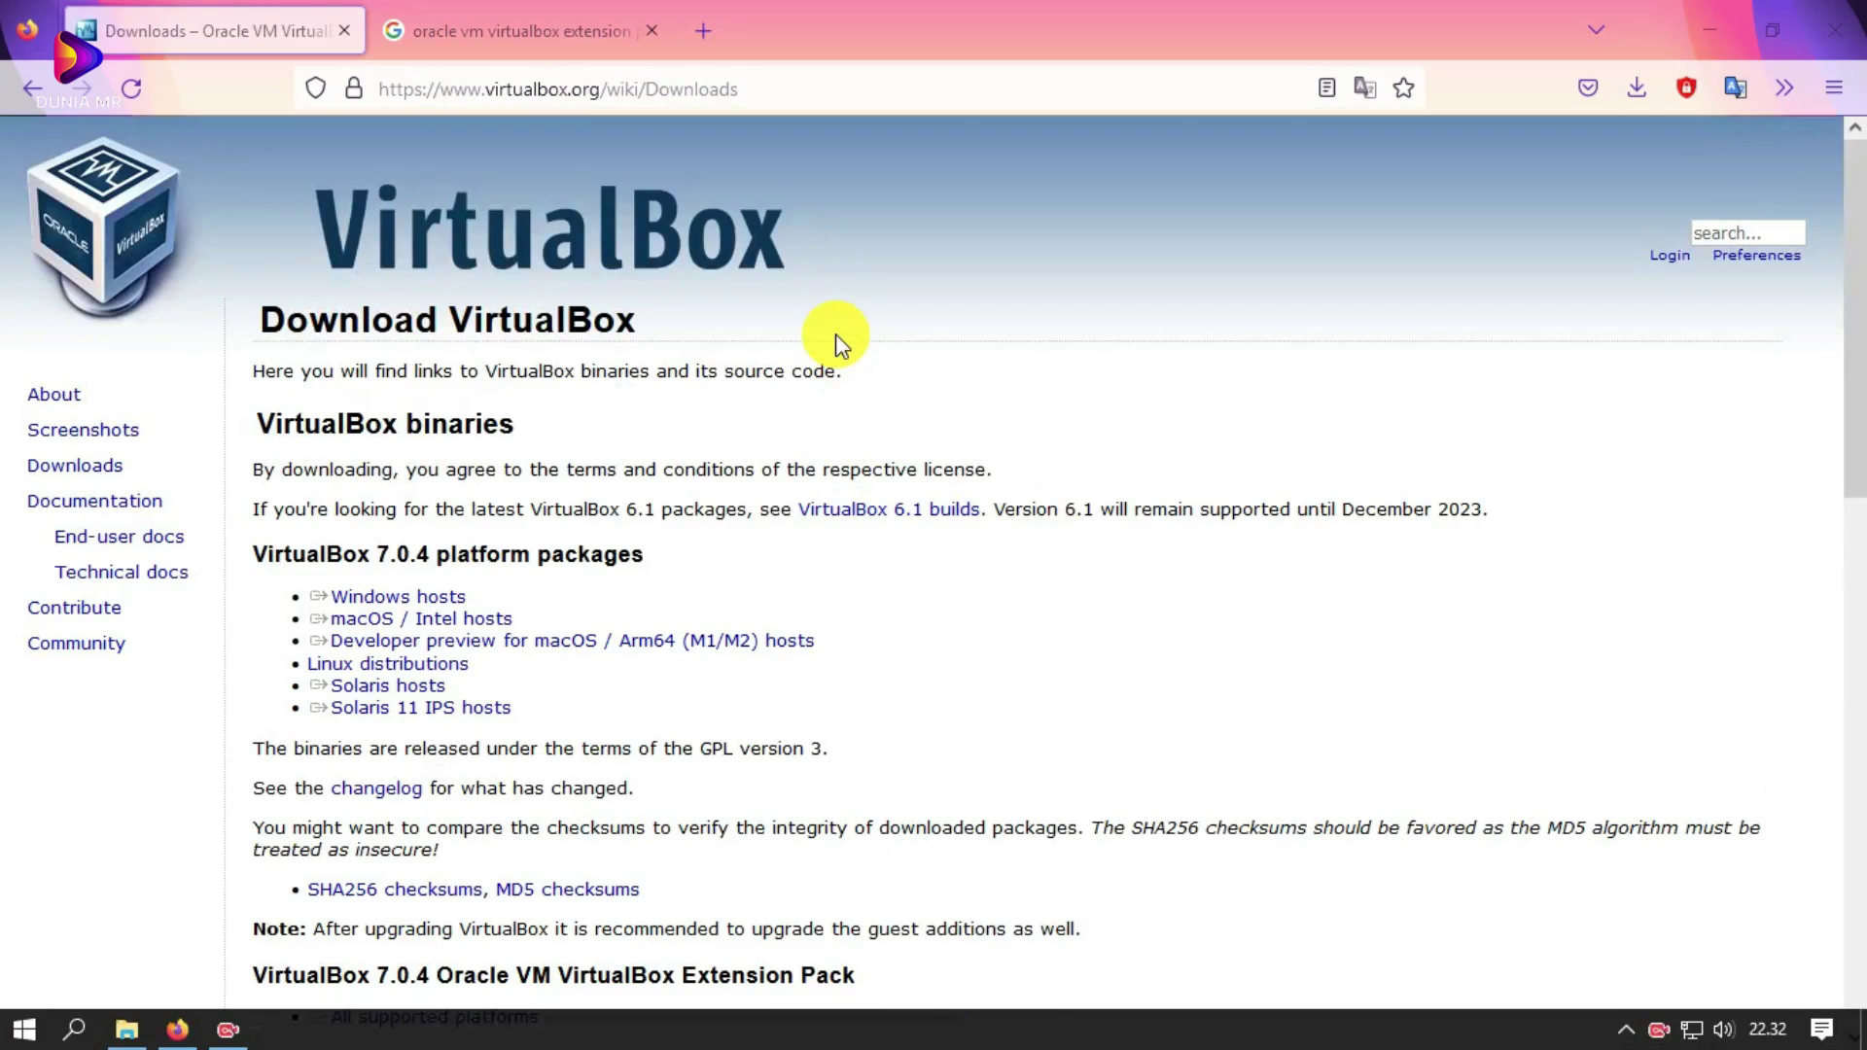
scroll(744, 418, down, 12)
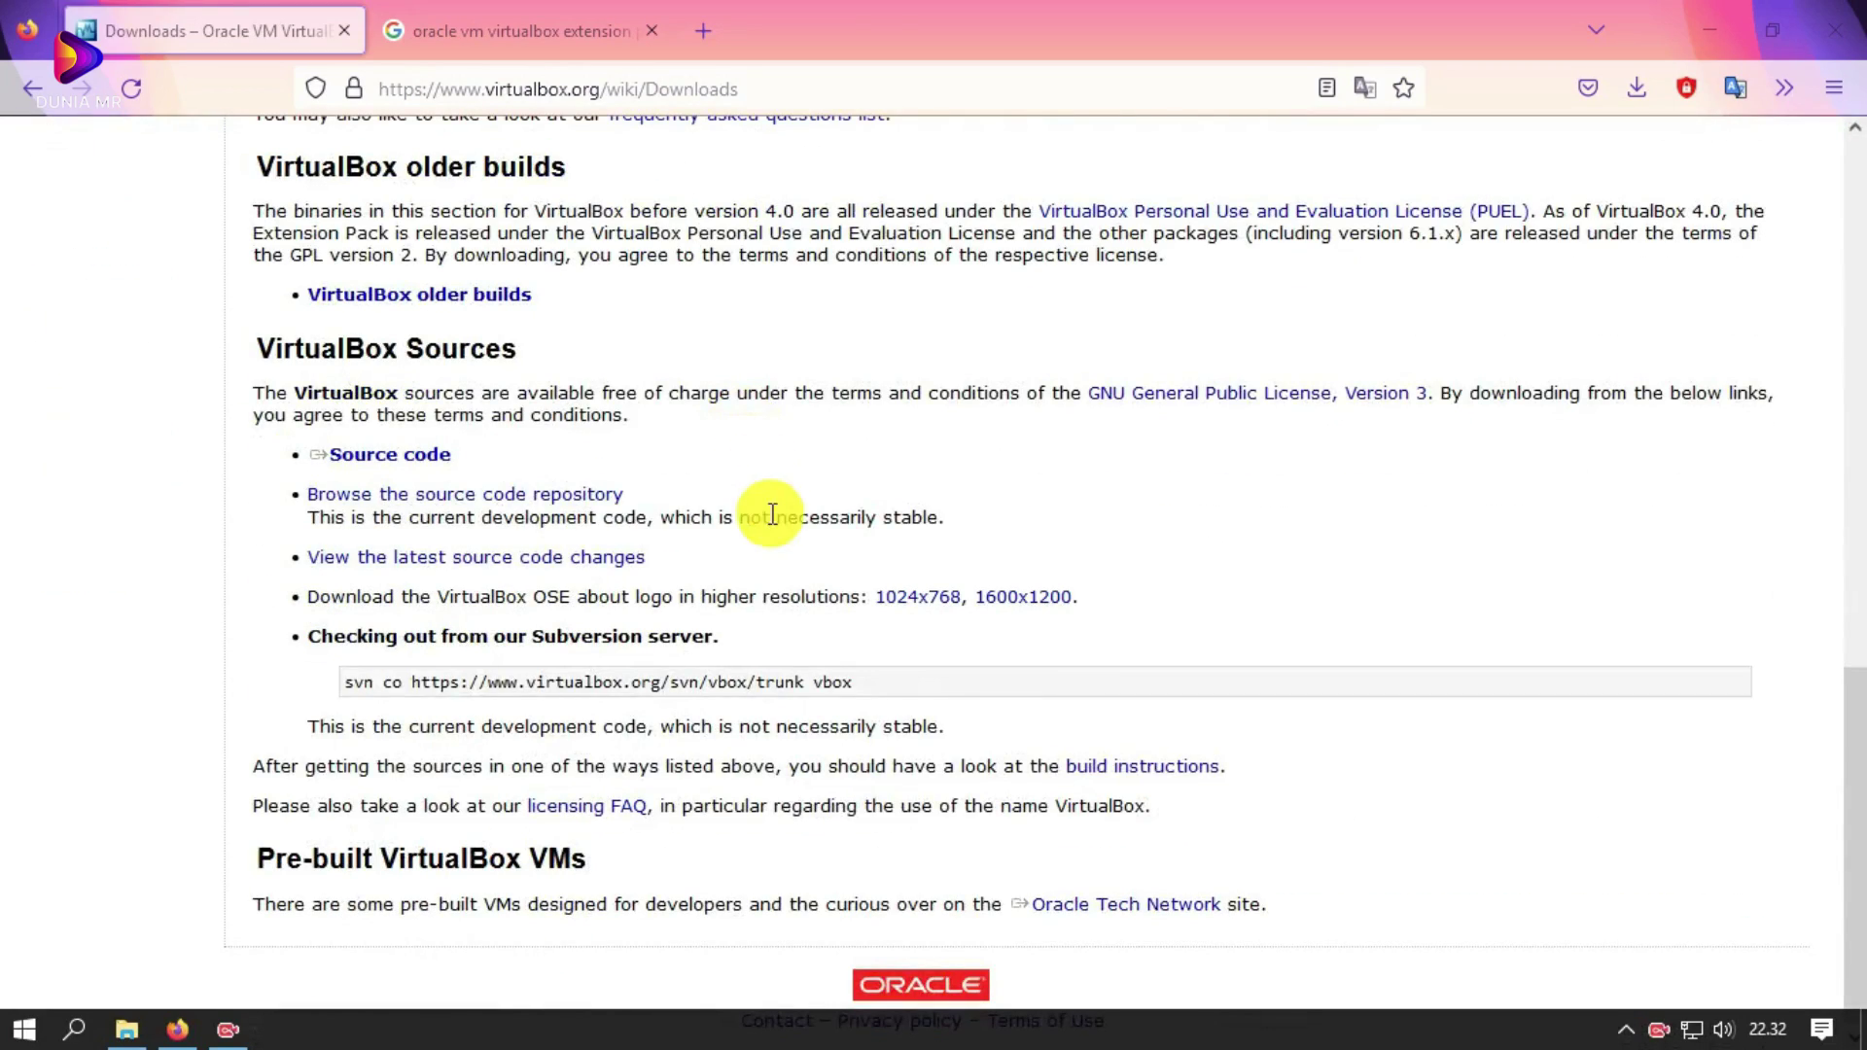
scroll(771, 513, up, 12)
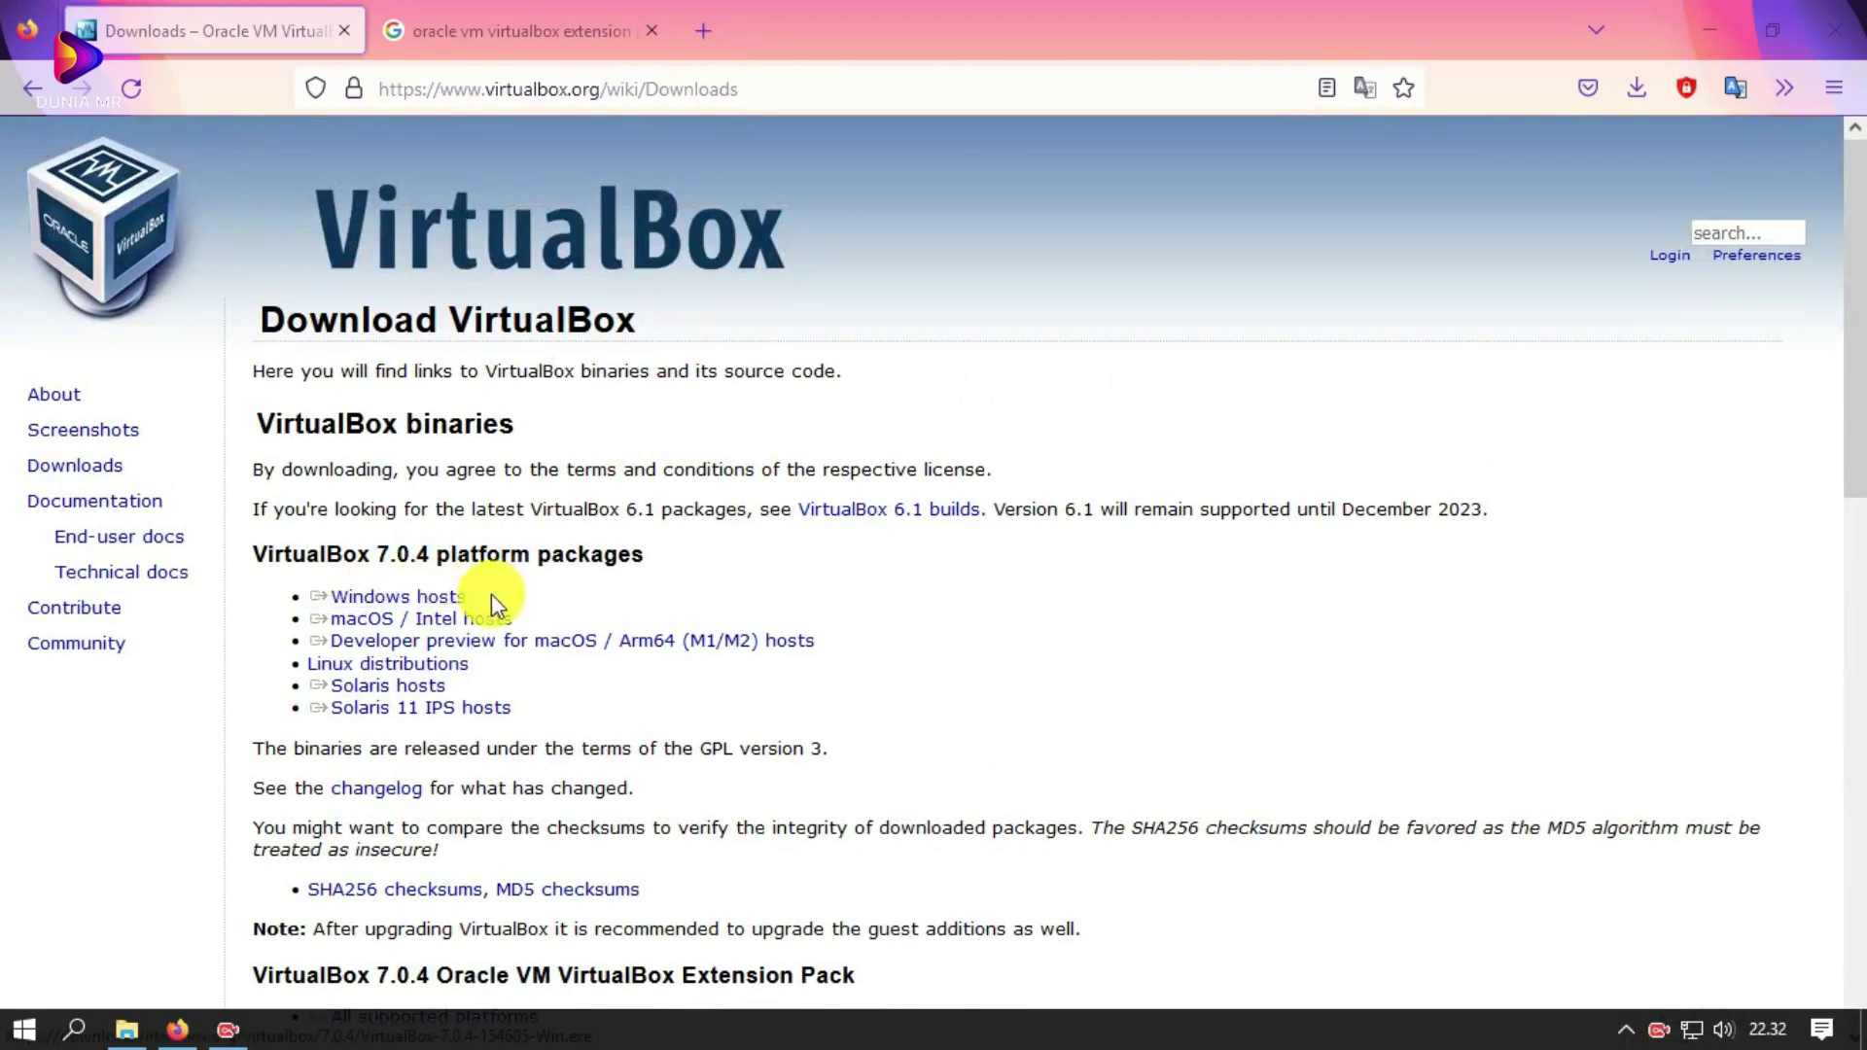
Step: Download the VirtualBox 7.0.4 platform package for Windows hosts and show the downloaded file in its folder
triple_click(442, 596)
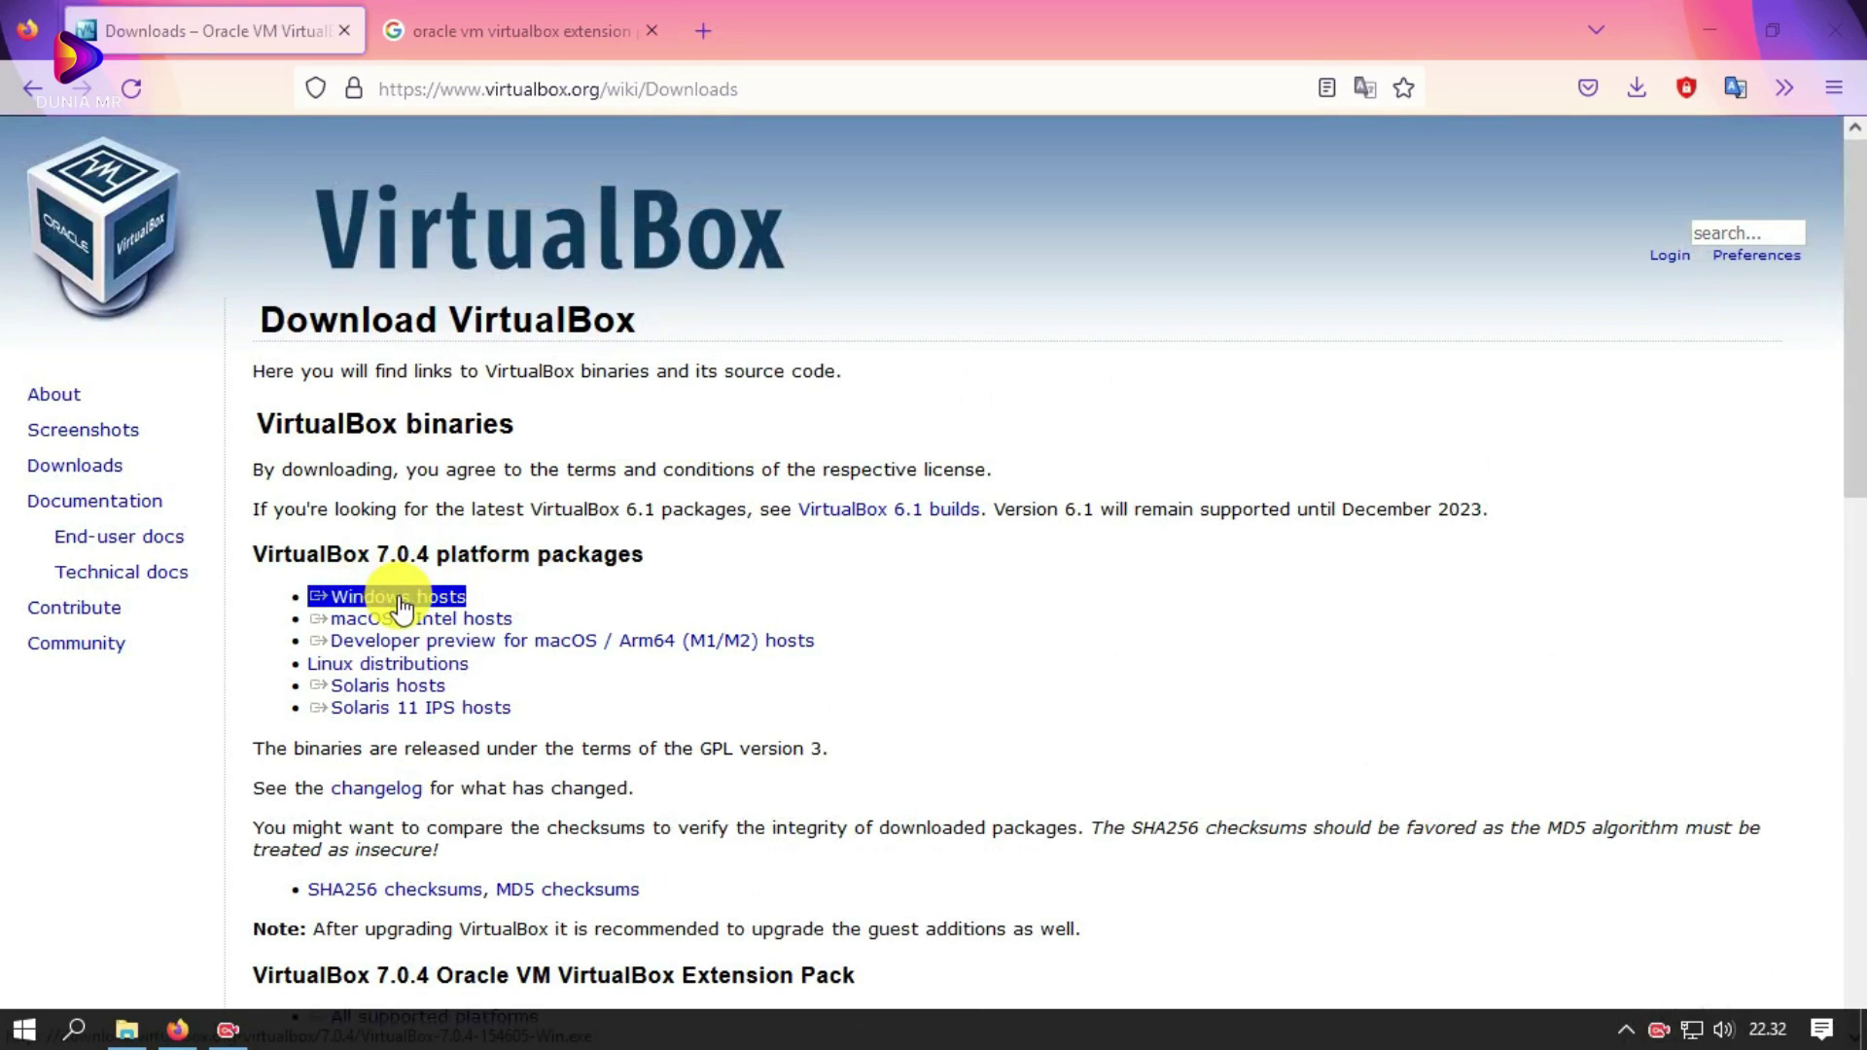
scroll(401, 465, down, 2)
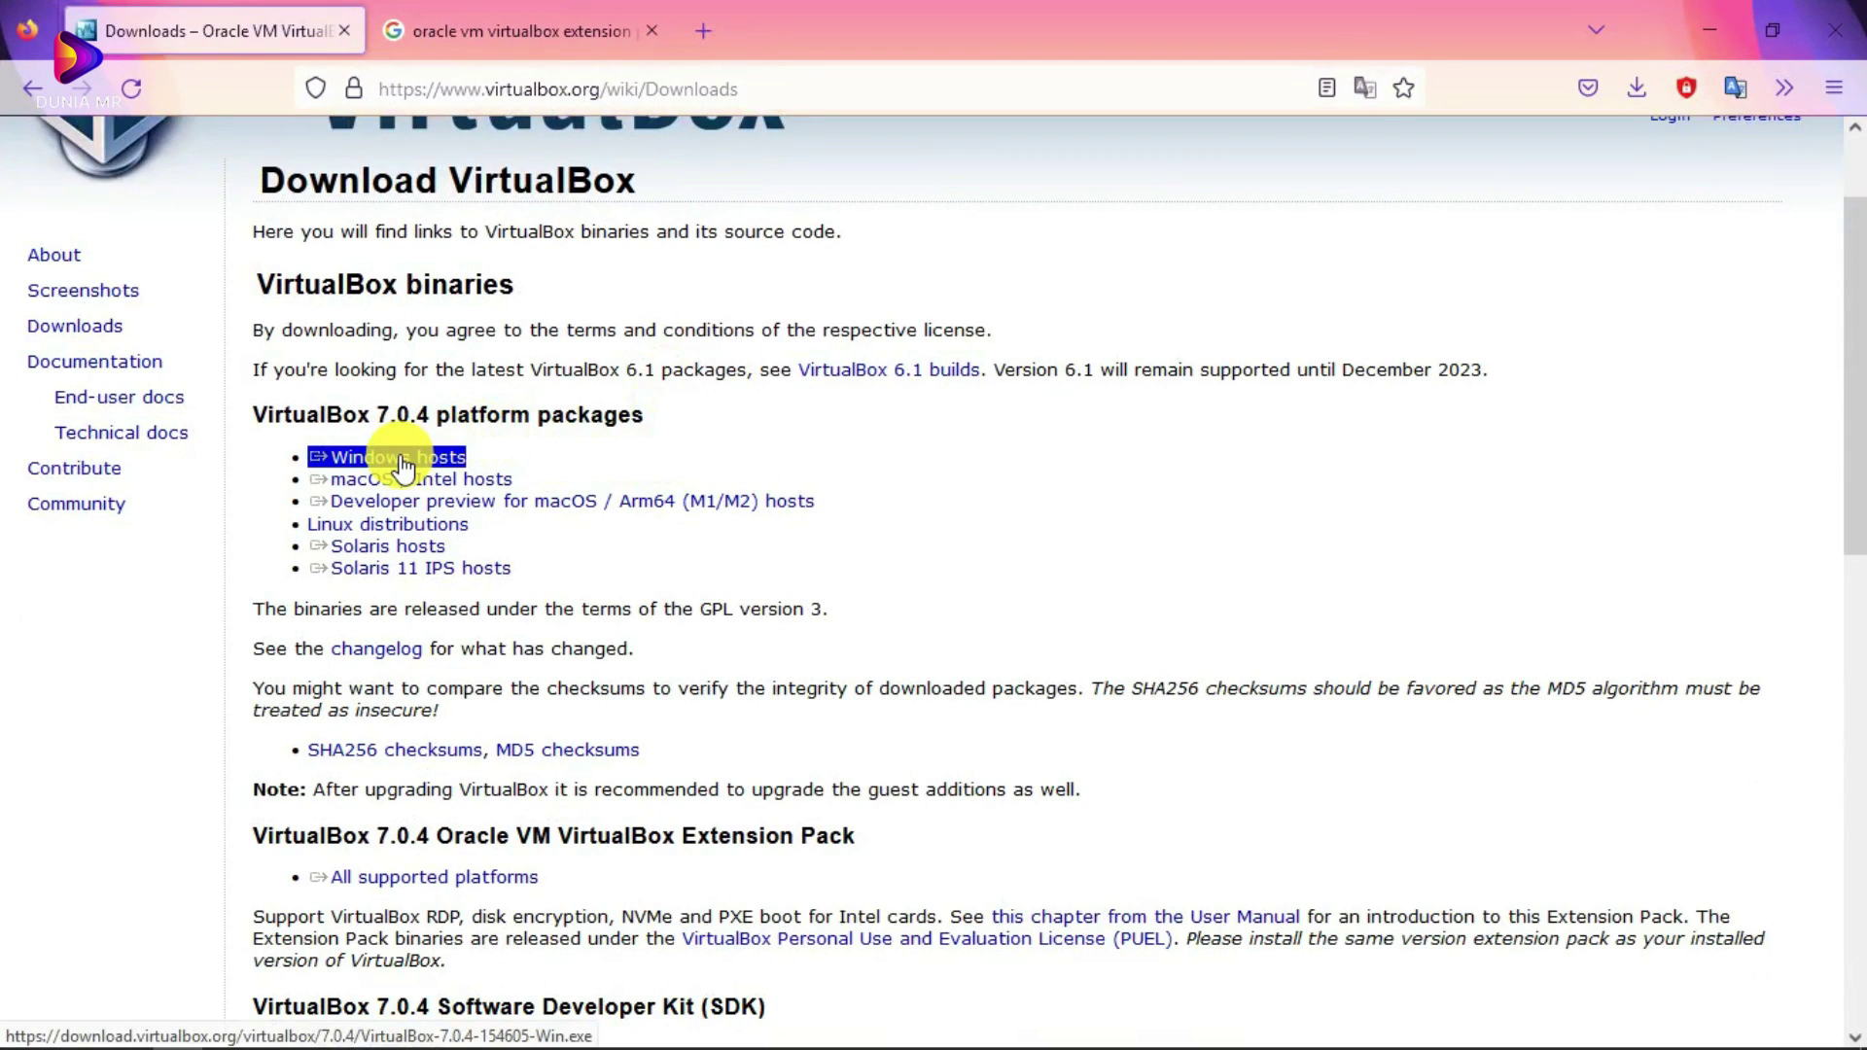
click(402, 464)
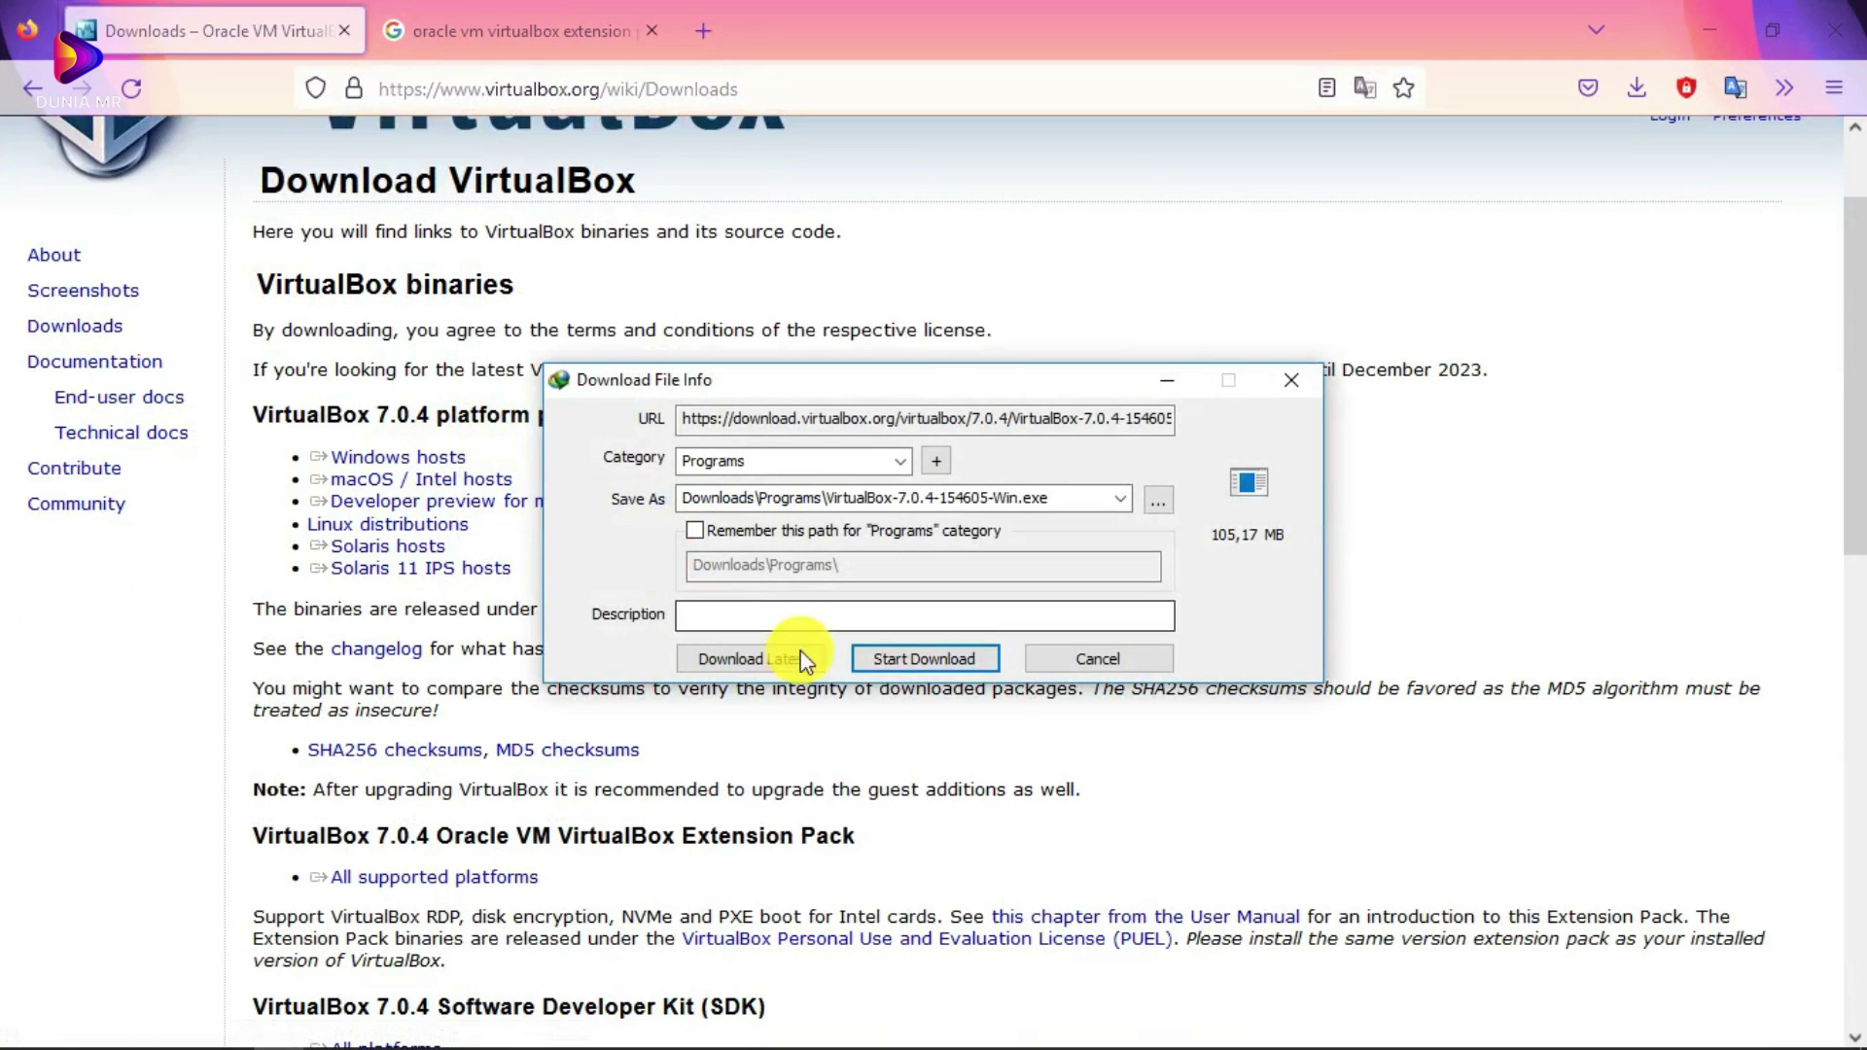
click(948, 661)
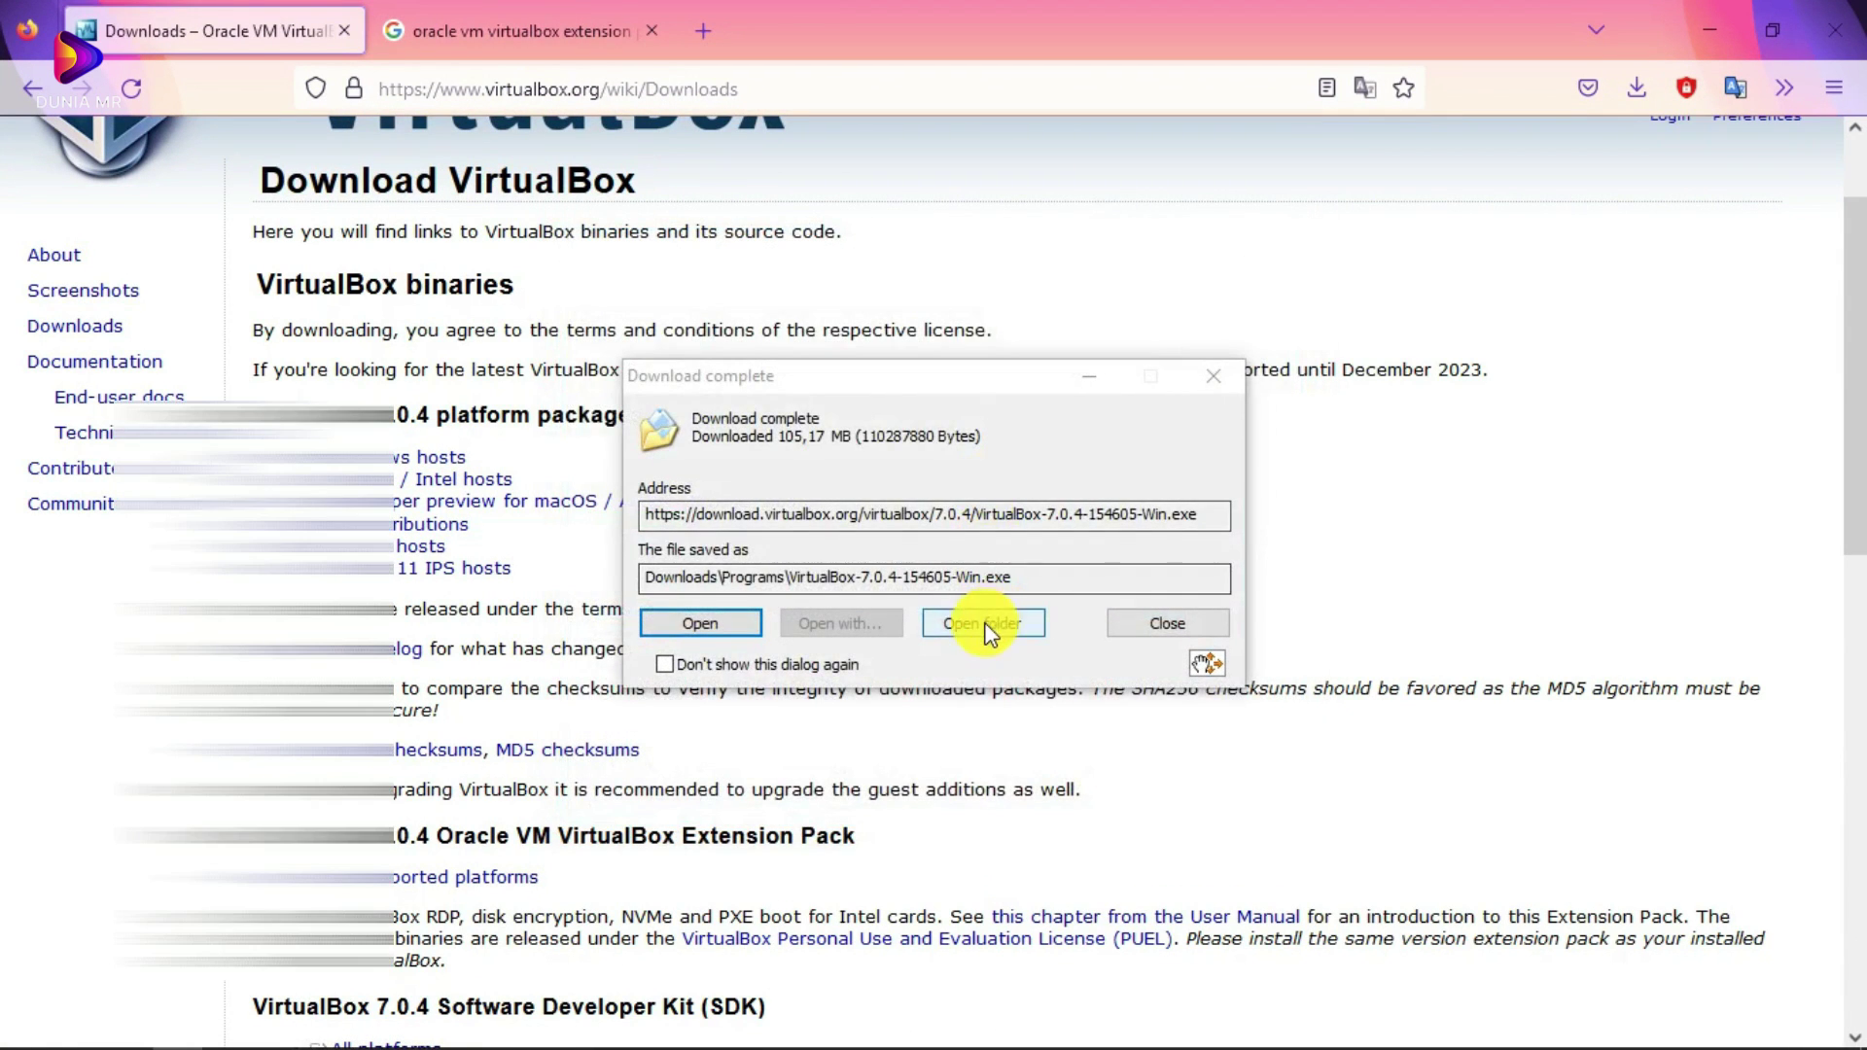
click(984, 625)
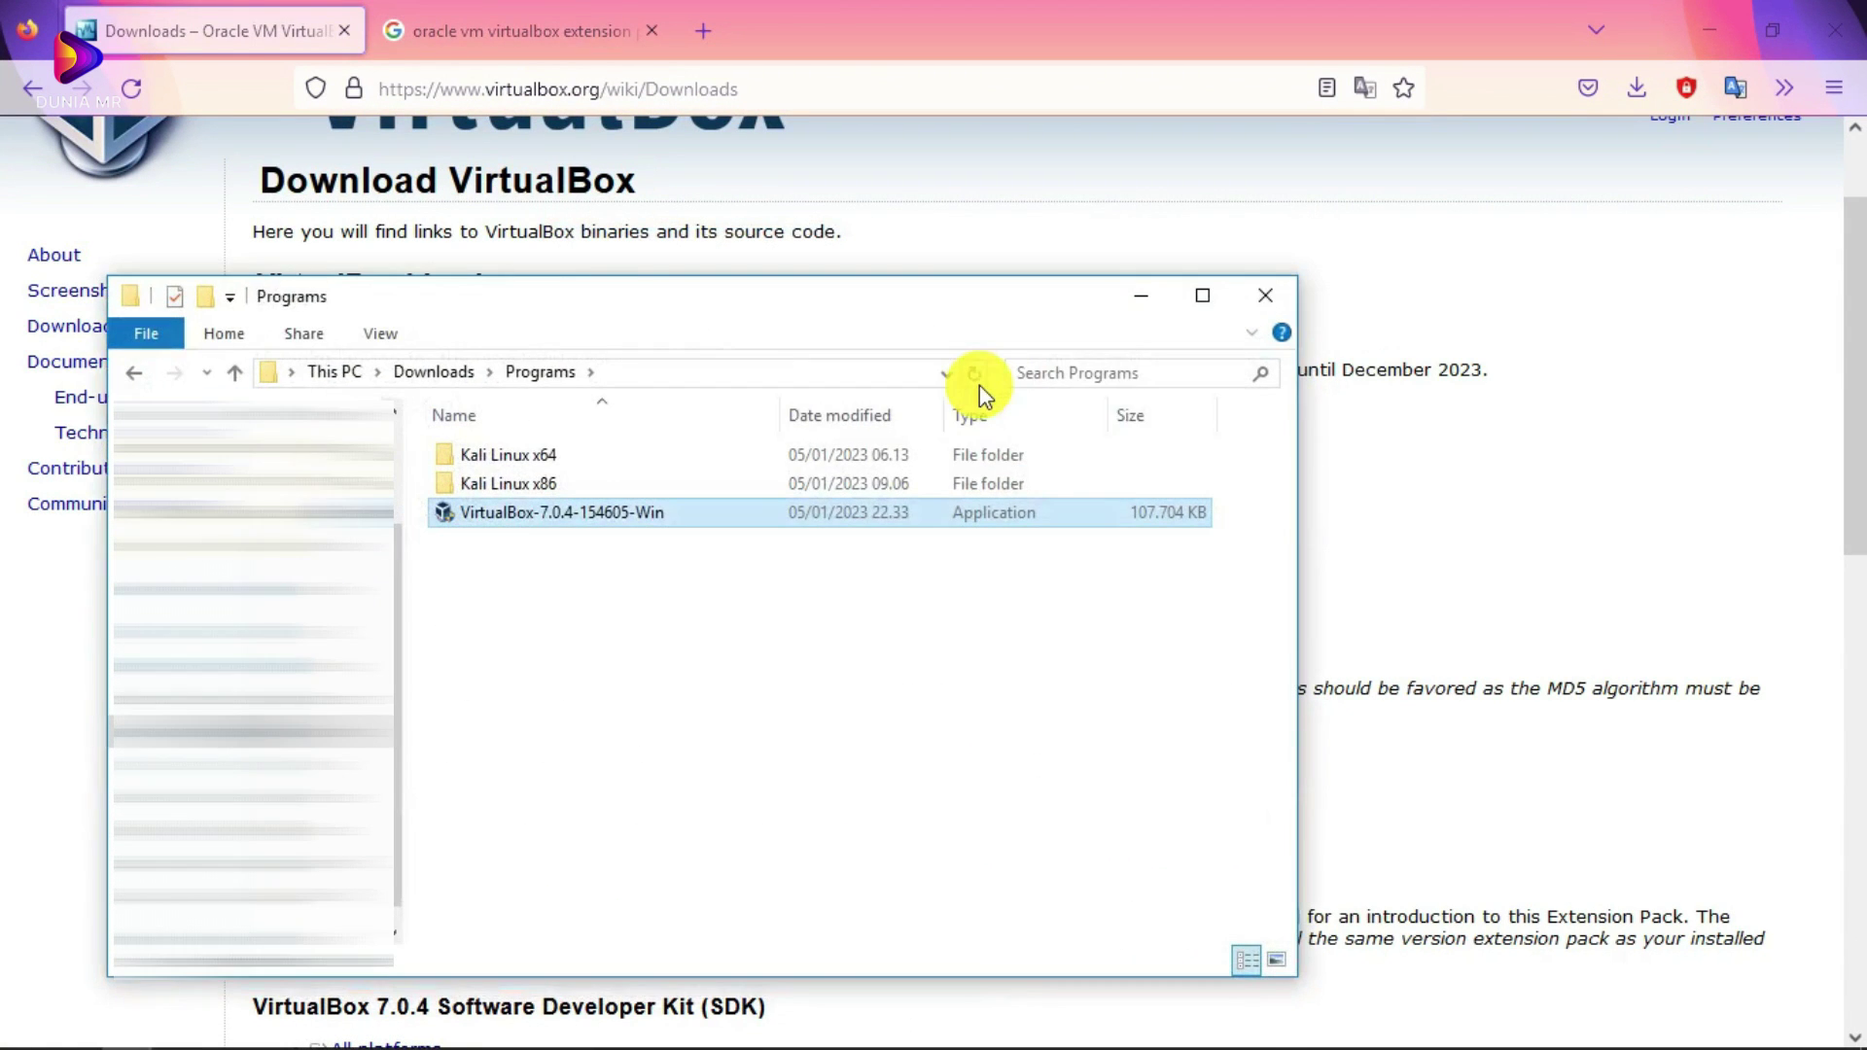
Step: From the search results for the VirtualBox extension pack, open oracle.com's "Oracle VM VirtualBox - Downloads" page
click(496, 20)
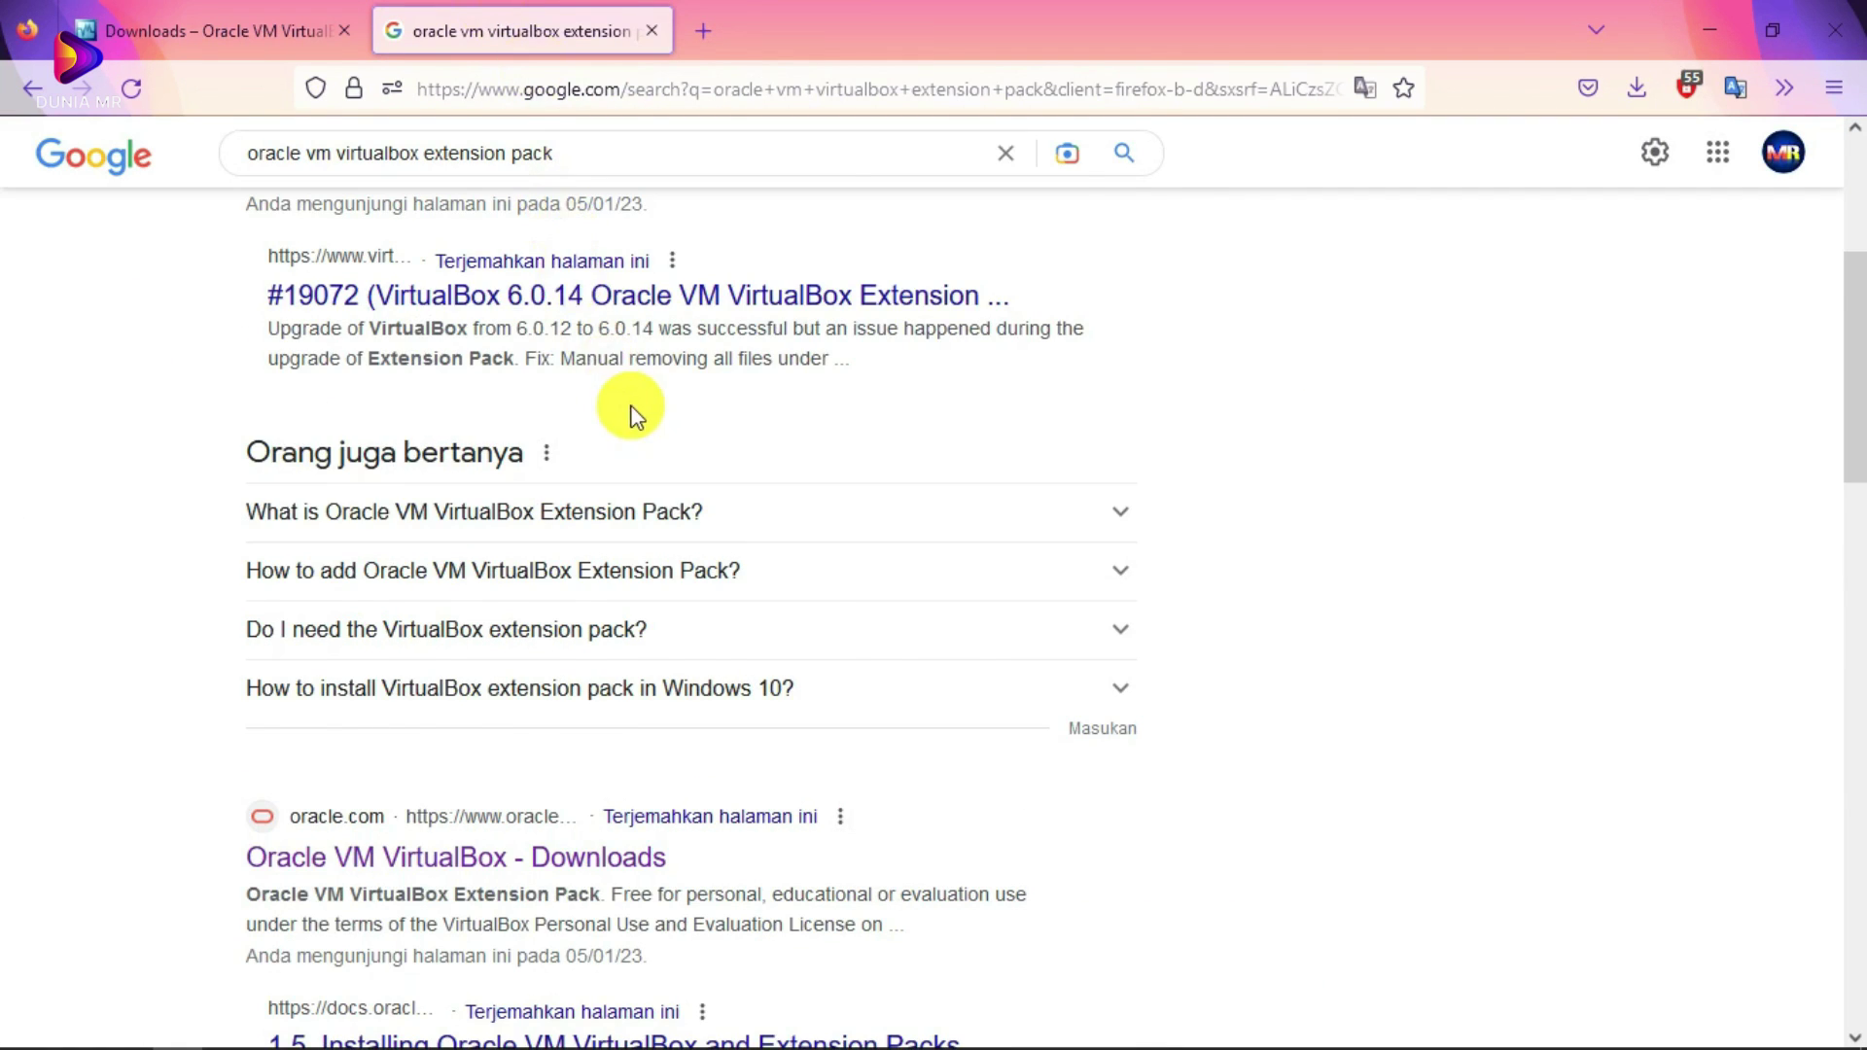
scroll(654, 321, down, 5)
scroll(720, 360, up, 10)
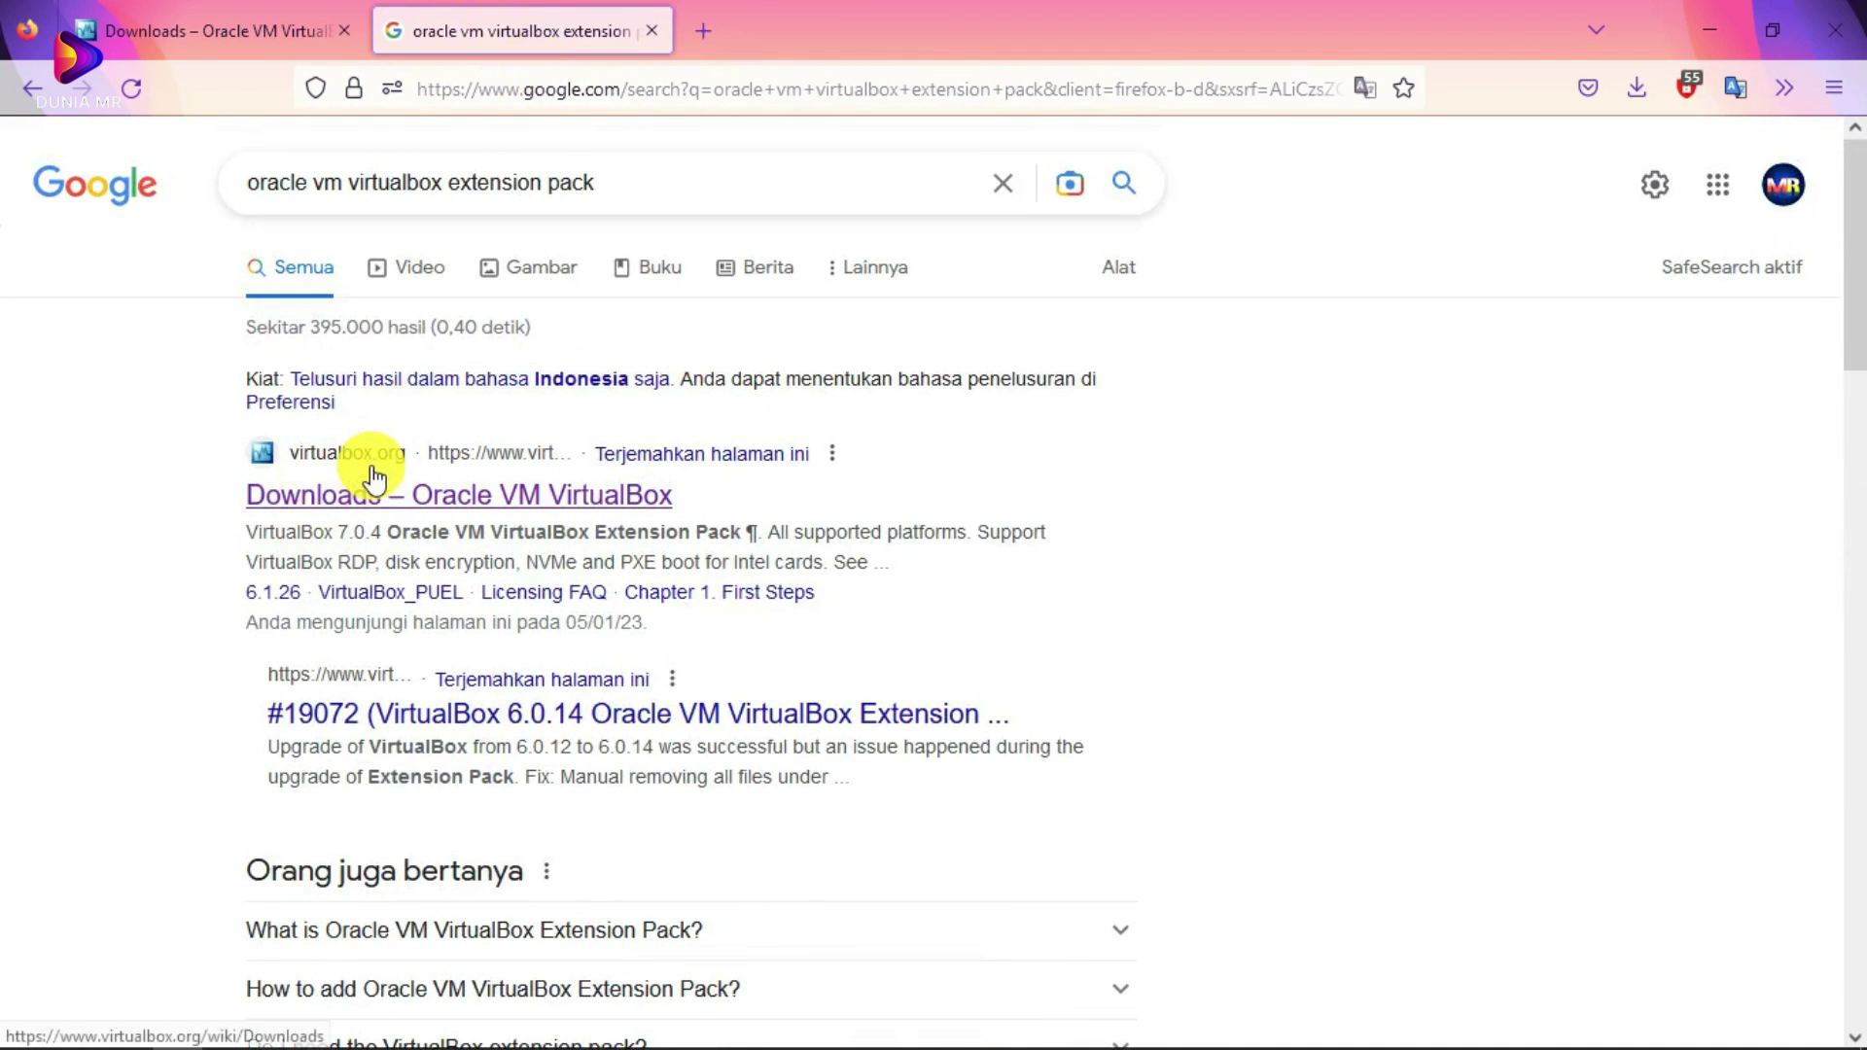
scroll(558, 491, down, 5)
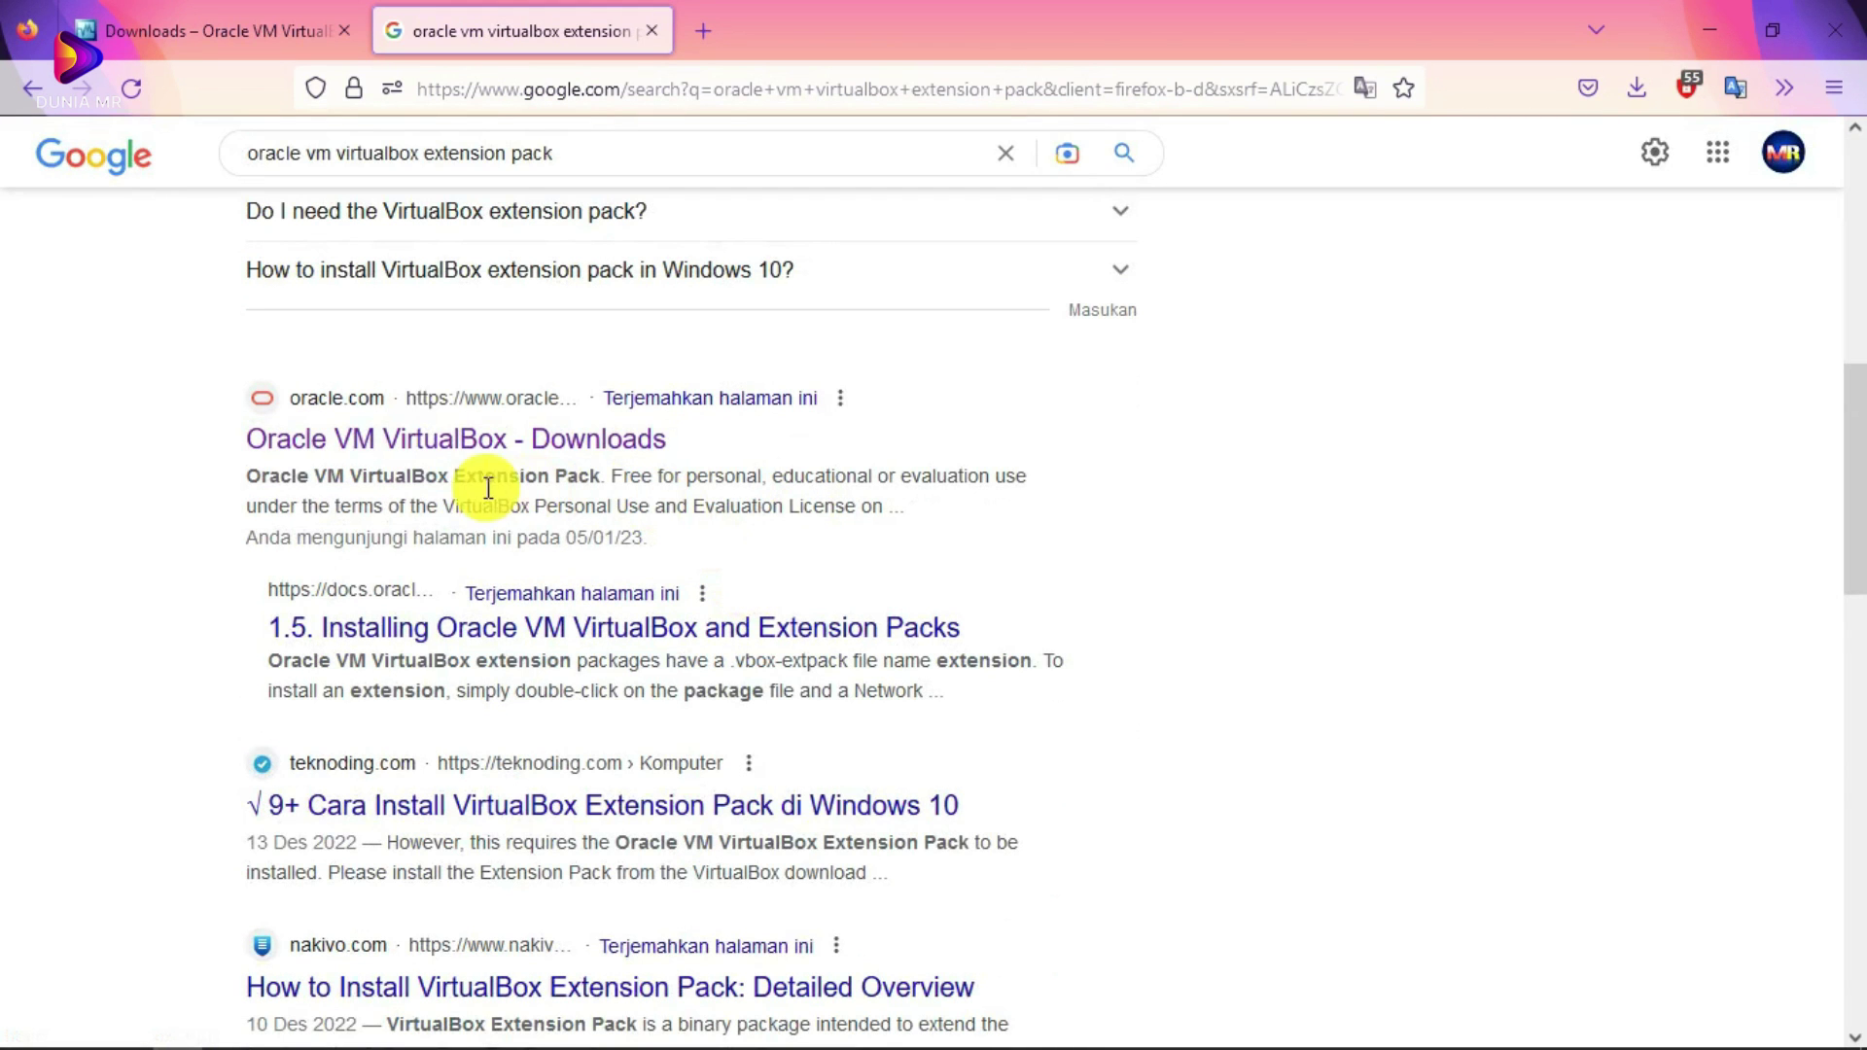
click(511, 438)
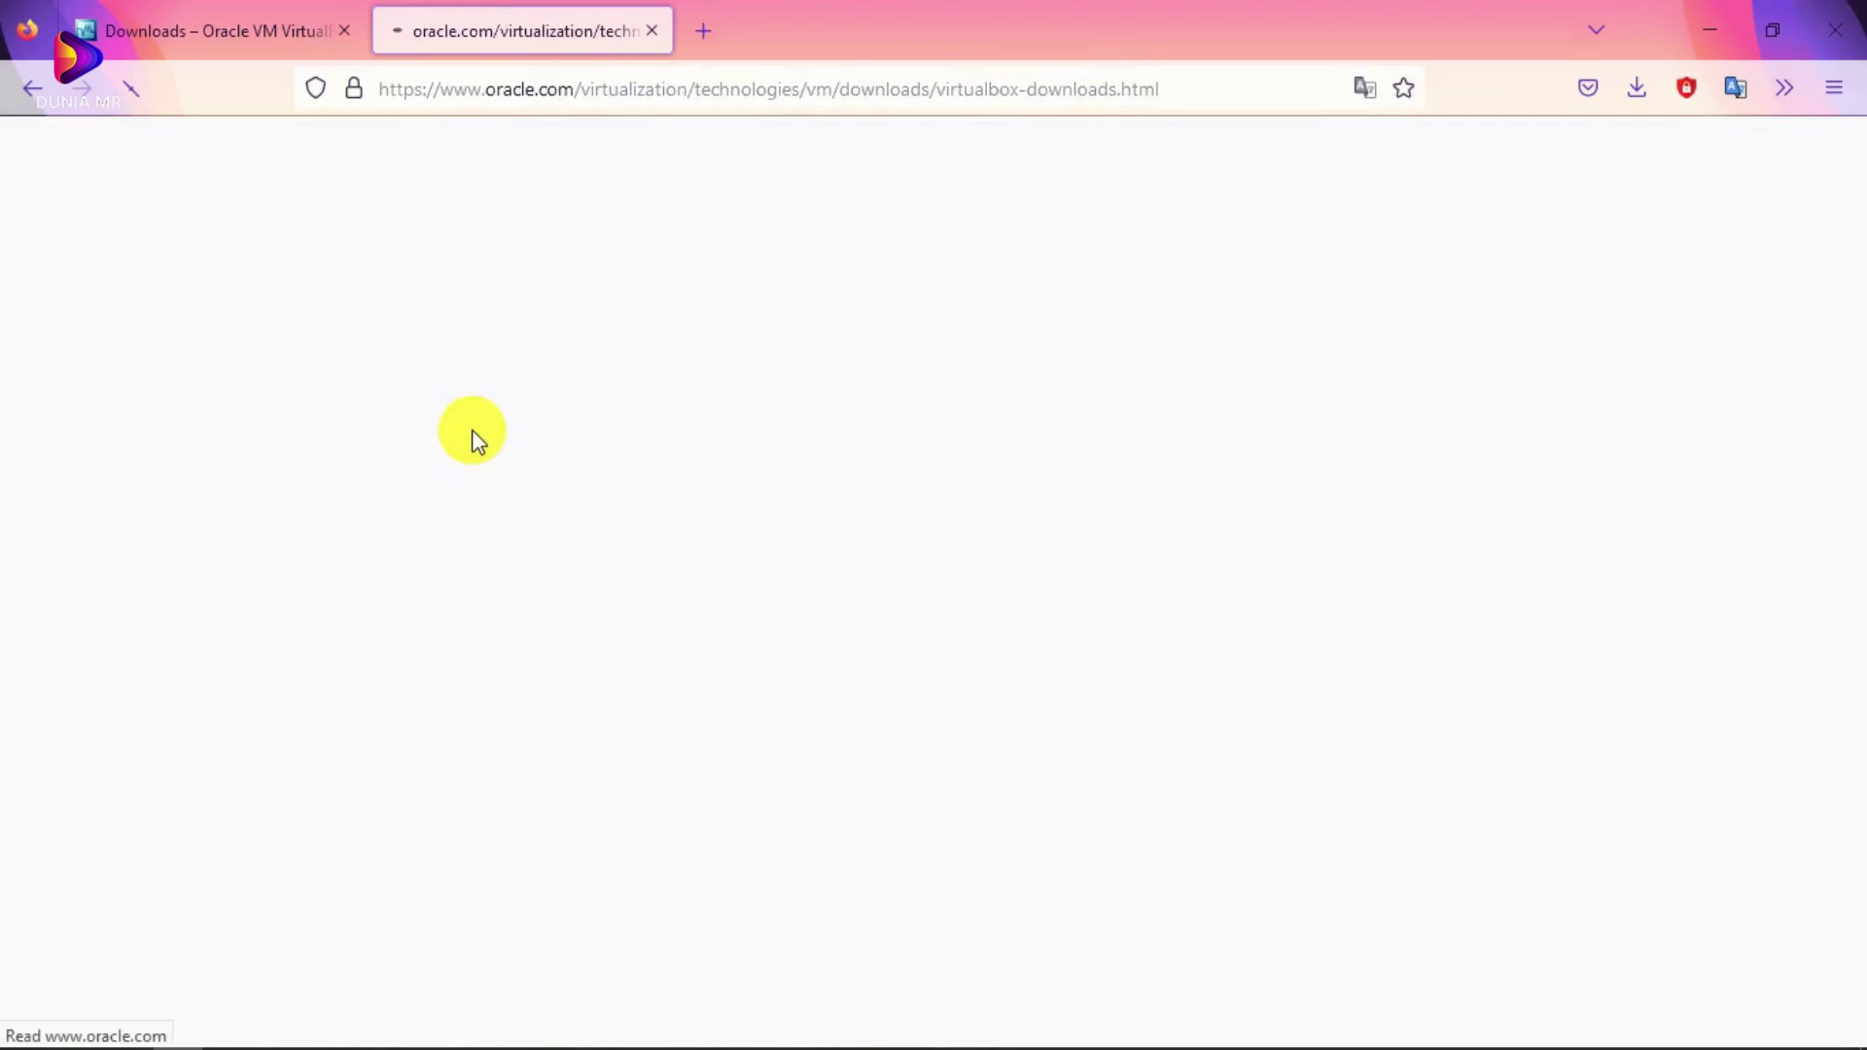
Step: Find the Oracle VM VirtualBox Extension Pack section and download the 7.0.4 ExtPack file
scroll(310, 418, down, 4)
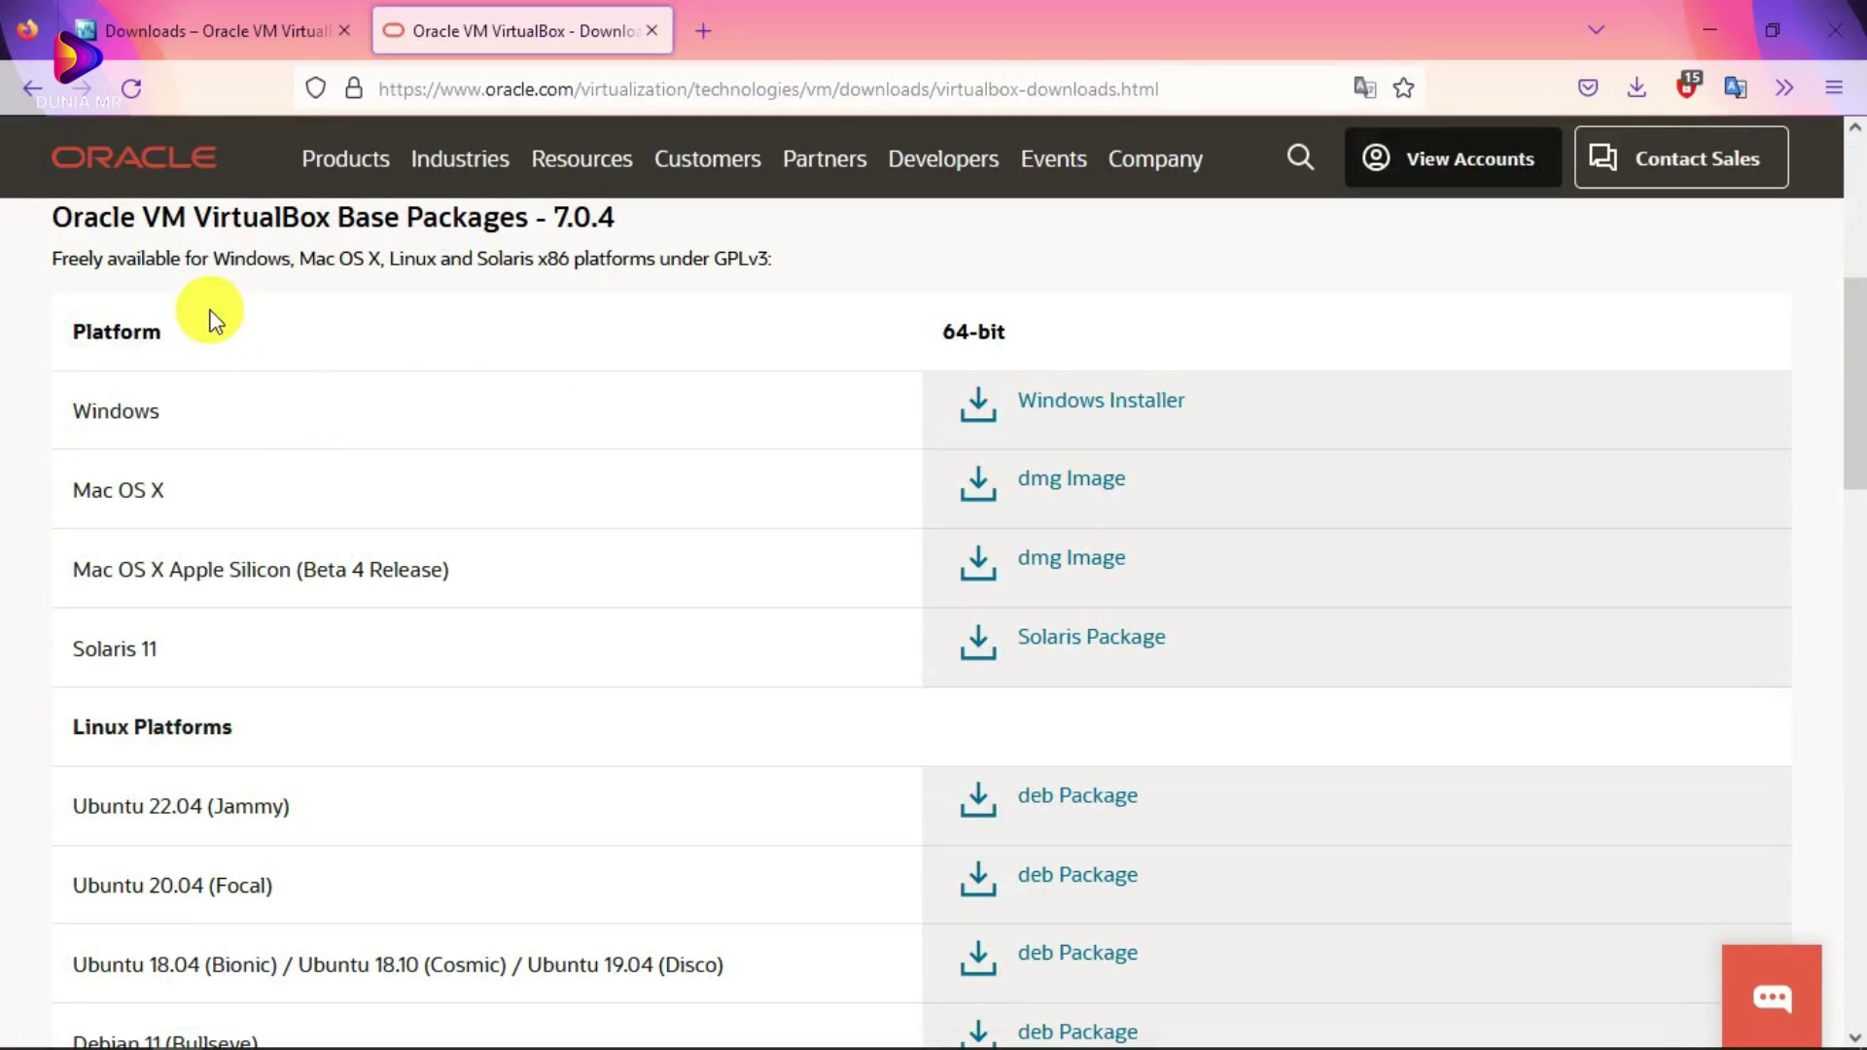
scroll(259, 417, up, 1)
scroll(550, 472, down, 11)
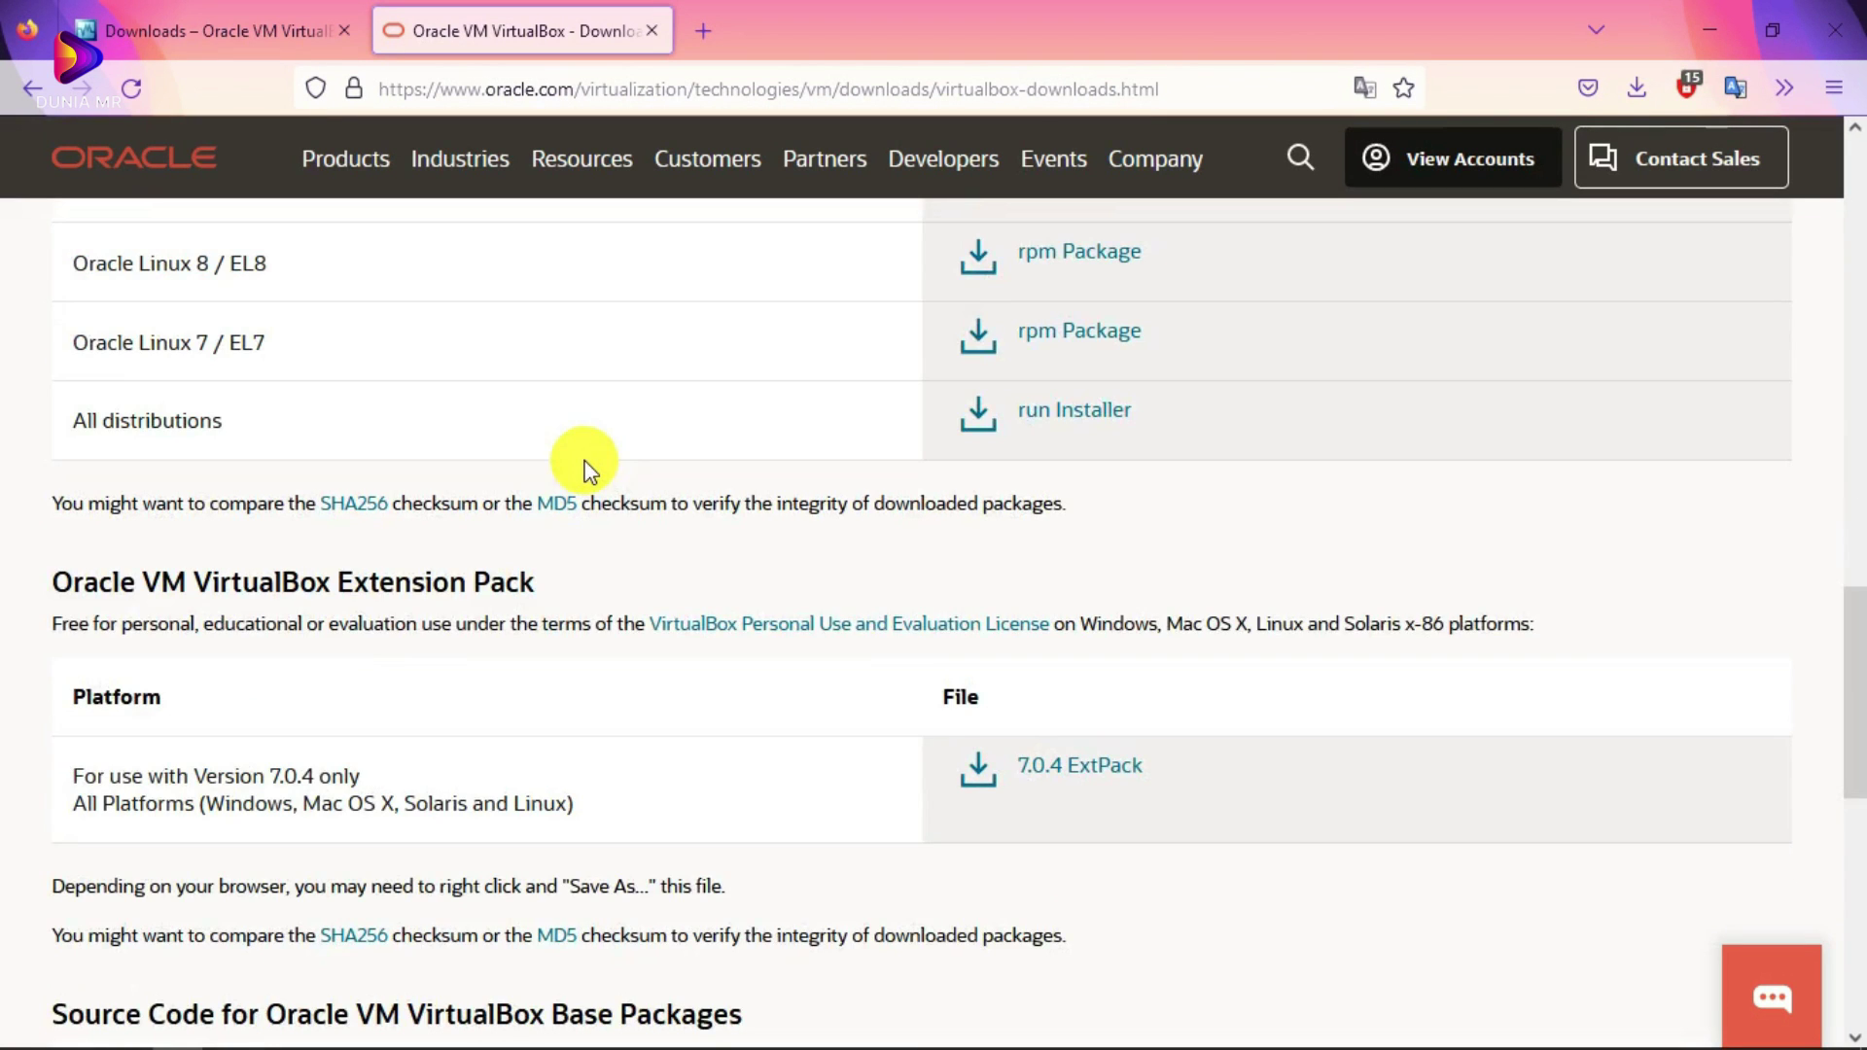
drag(56, 440, 540, 442)
scroll(875, 584, down, 6)
scroll(880, 586, up, 5)
scroll(875, 571, up, 1)
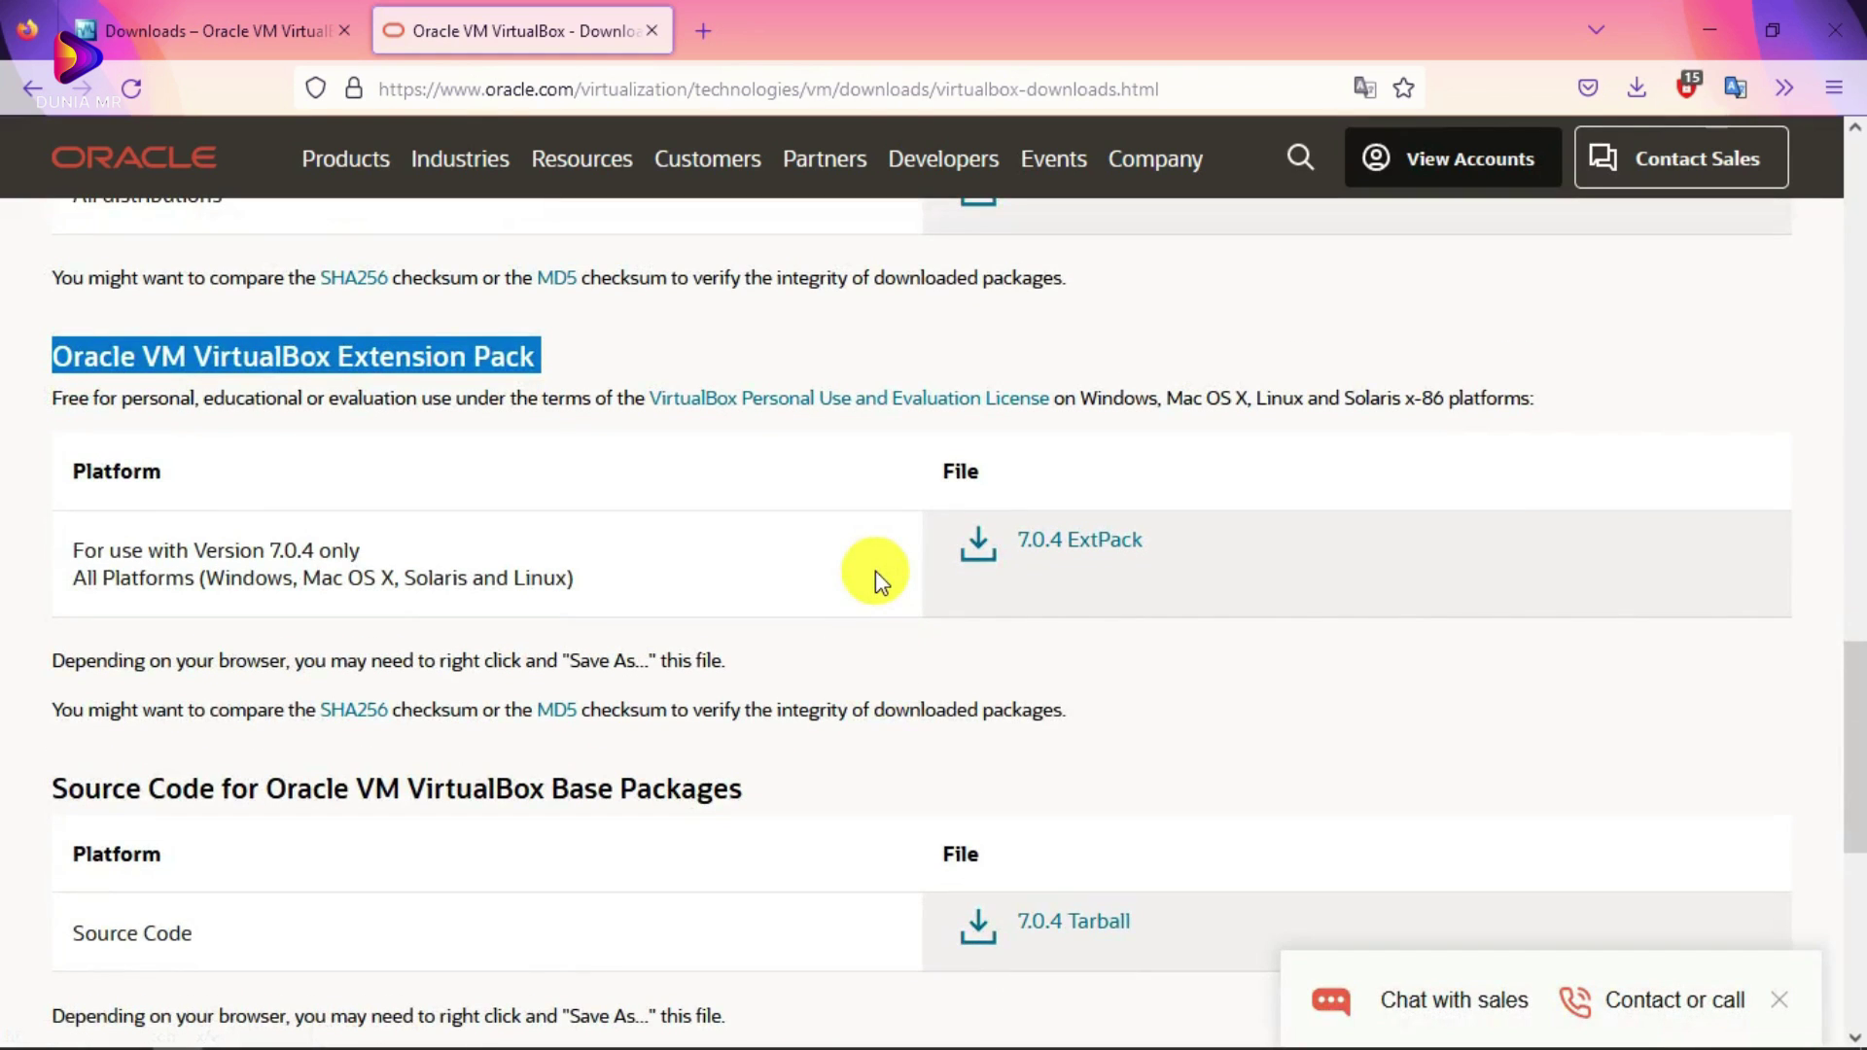
scroll(855, 544, up, 10)
scroll(500, 575, up, 5)
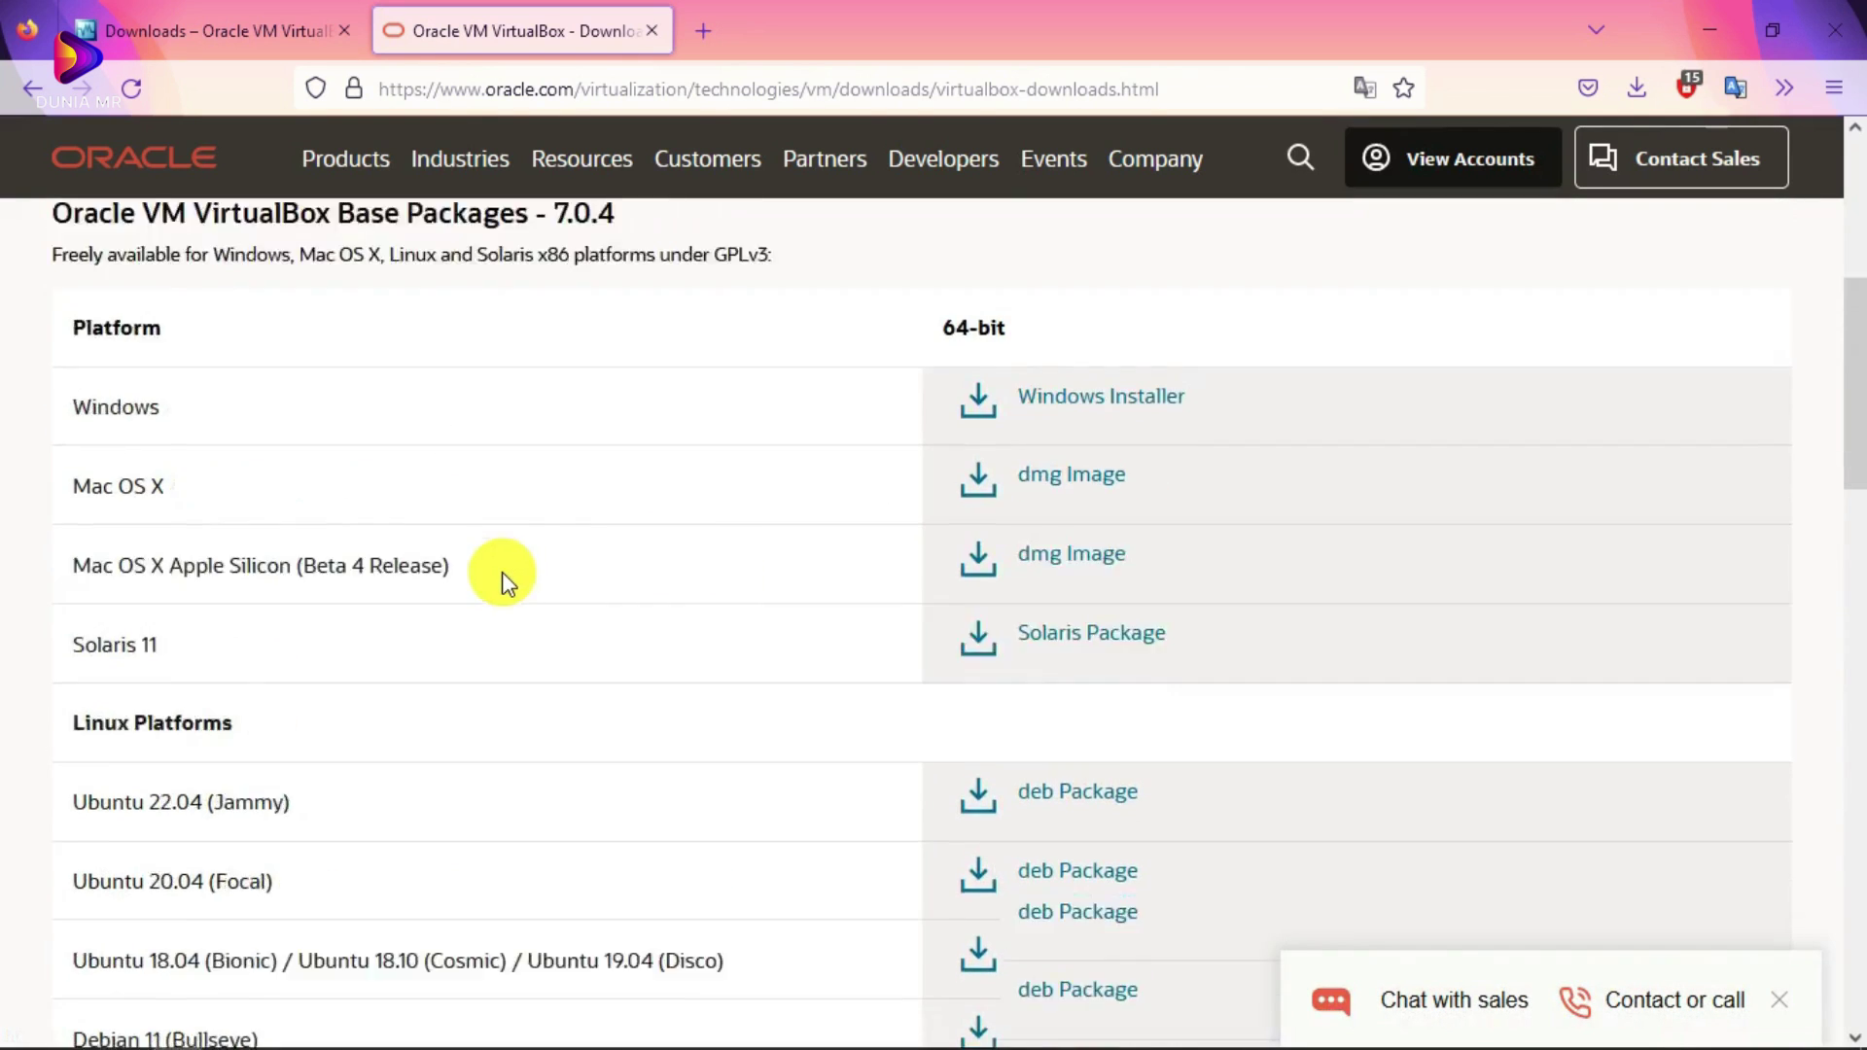
scroll(1041, 626, down, 15)
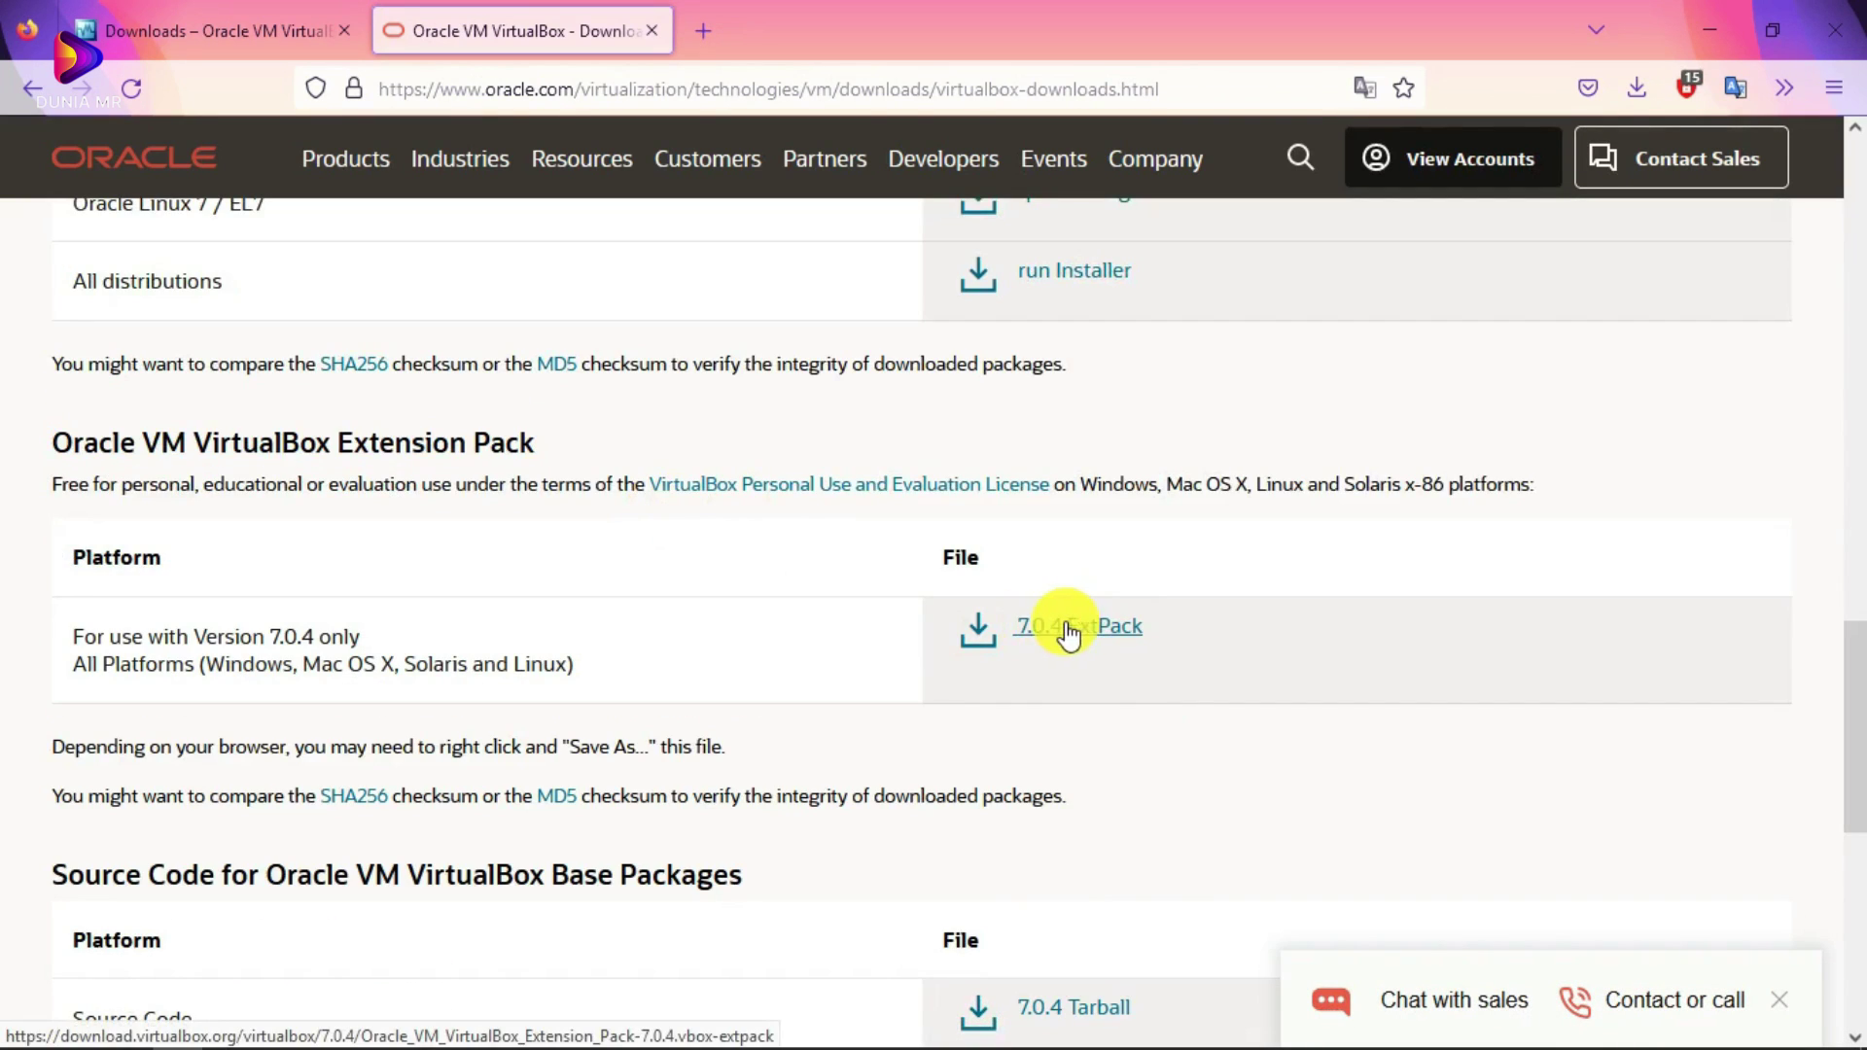
click(1073, 627)
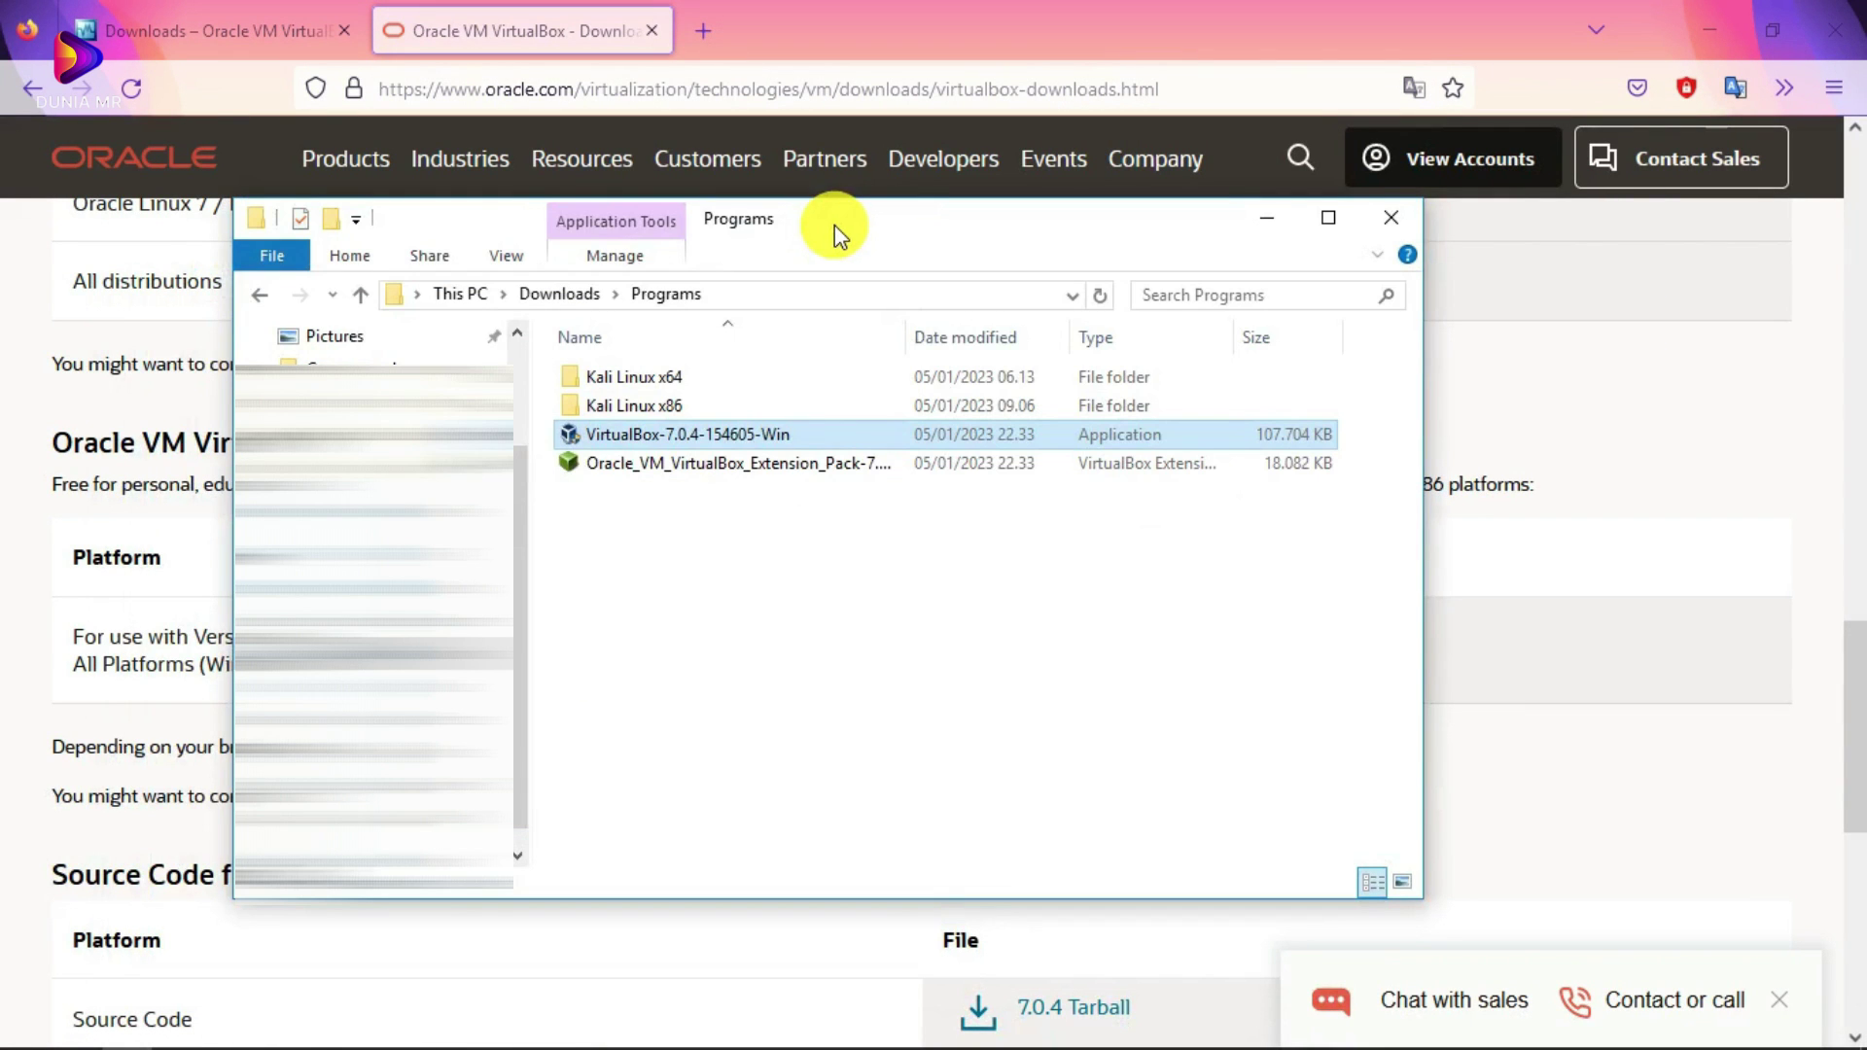
Step: Launch the VirtualBox-7.0.4-154605-Win installer from the Downloads\Programs folder
click(687, 667)
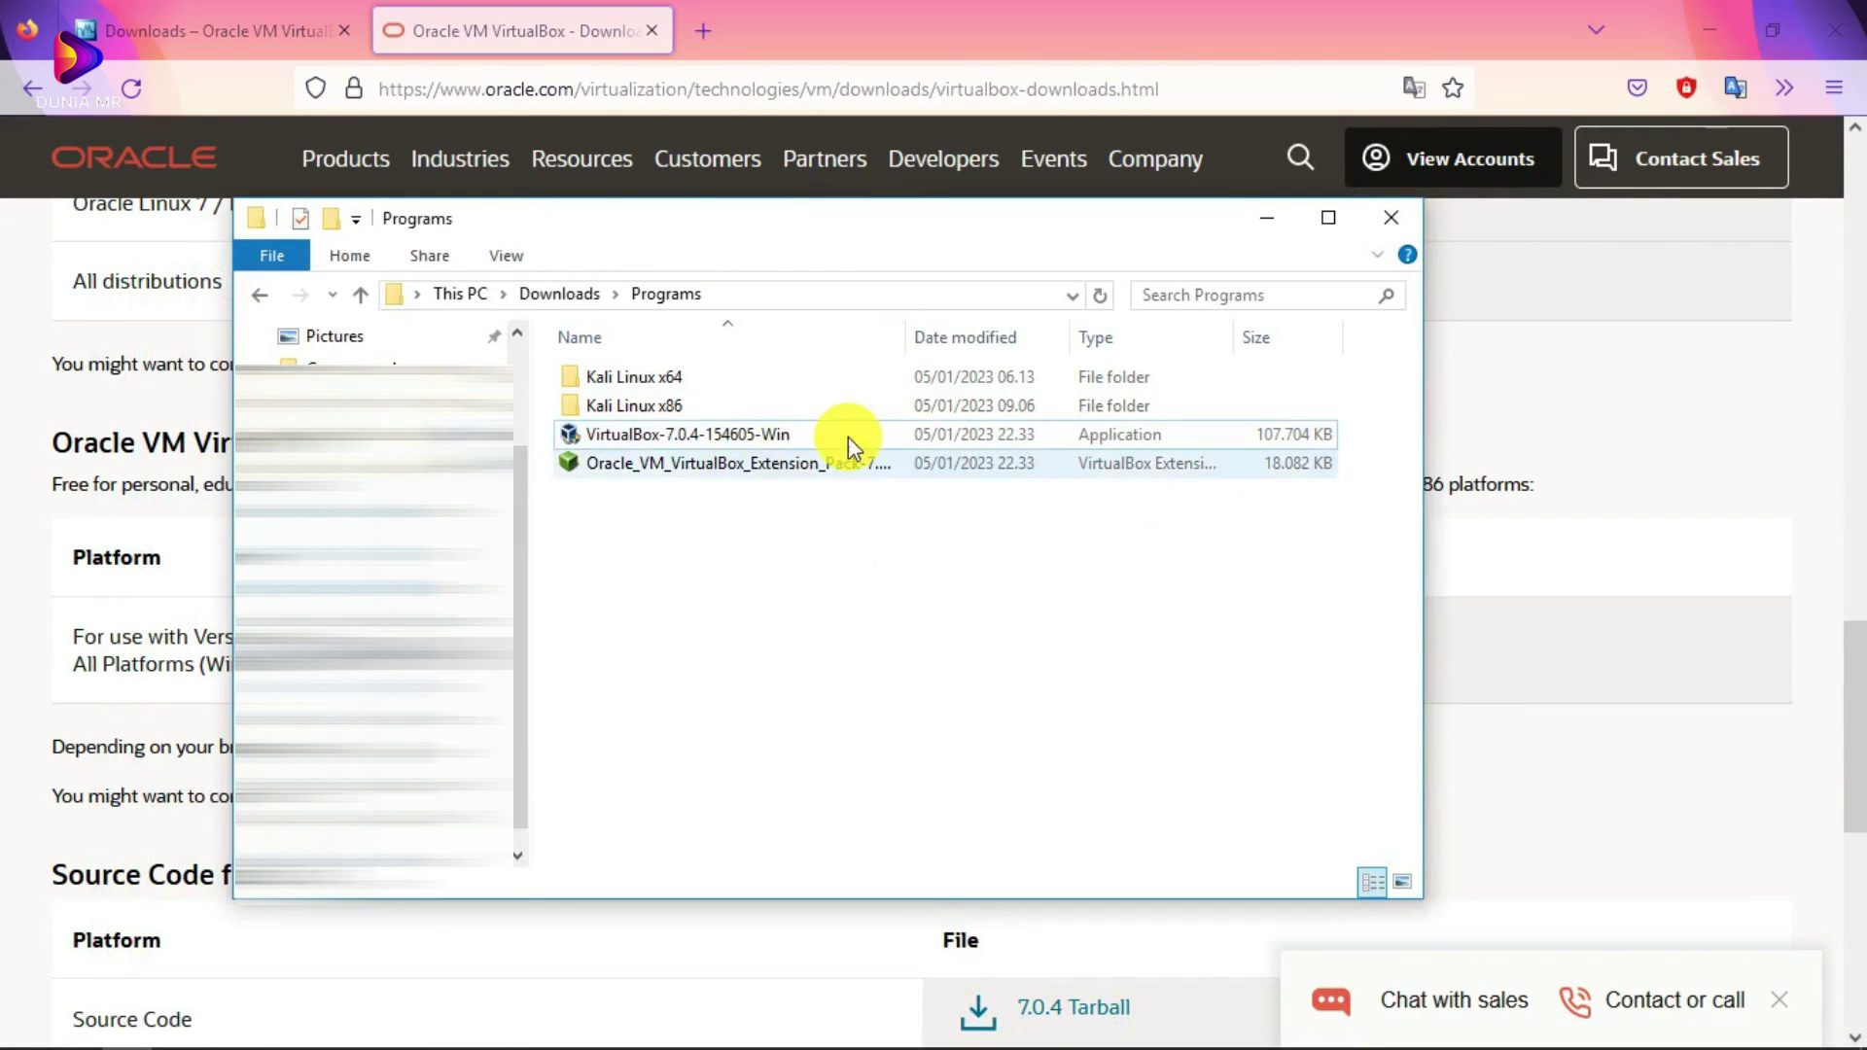
drag(791, 233, 725, 285)
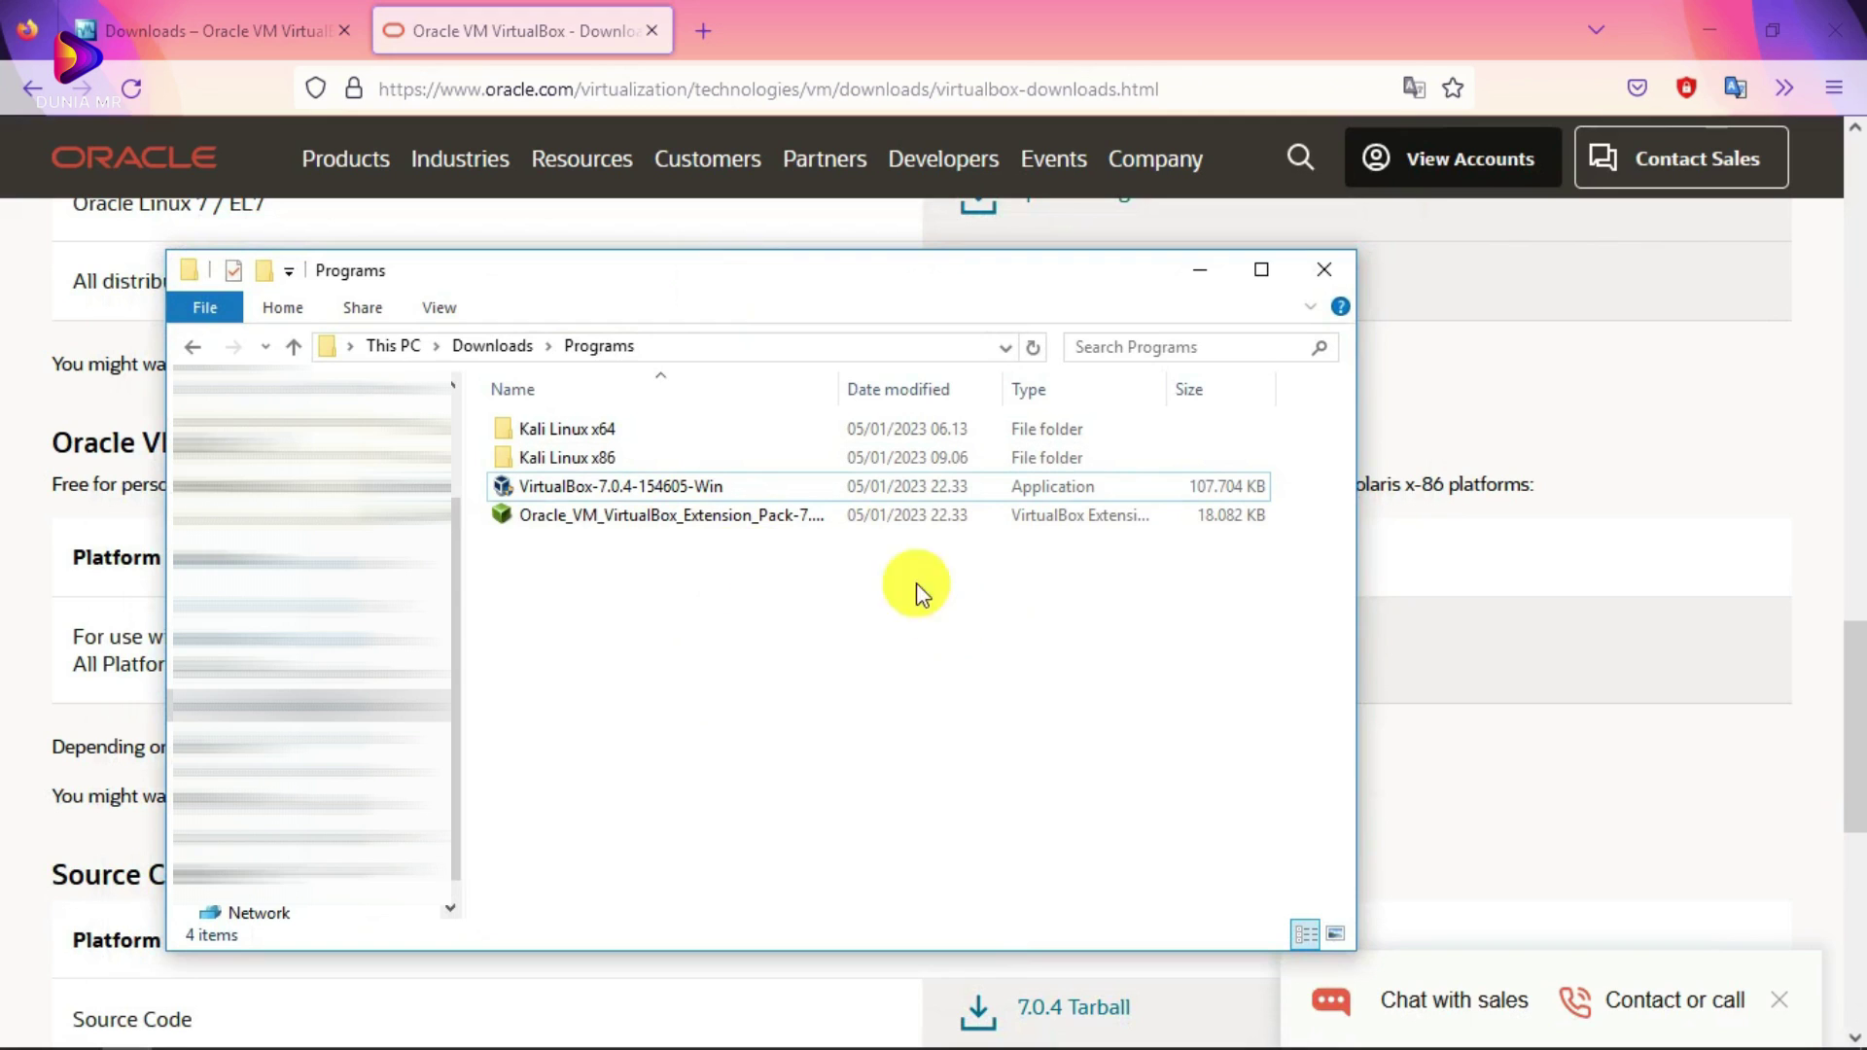
click(598, 482)
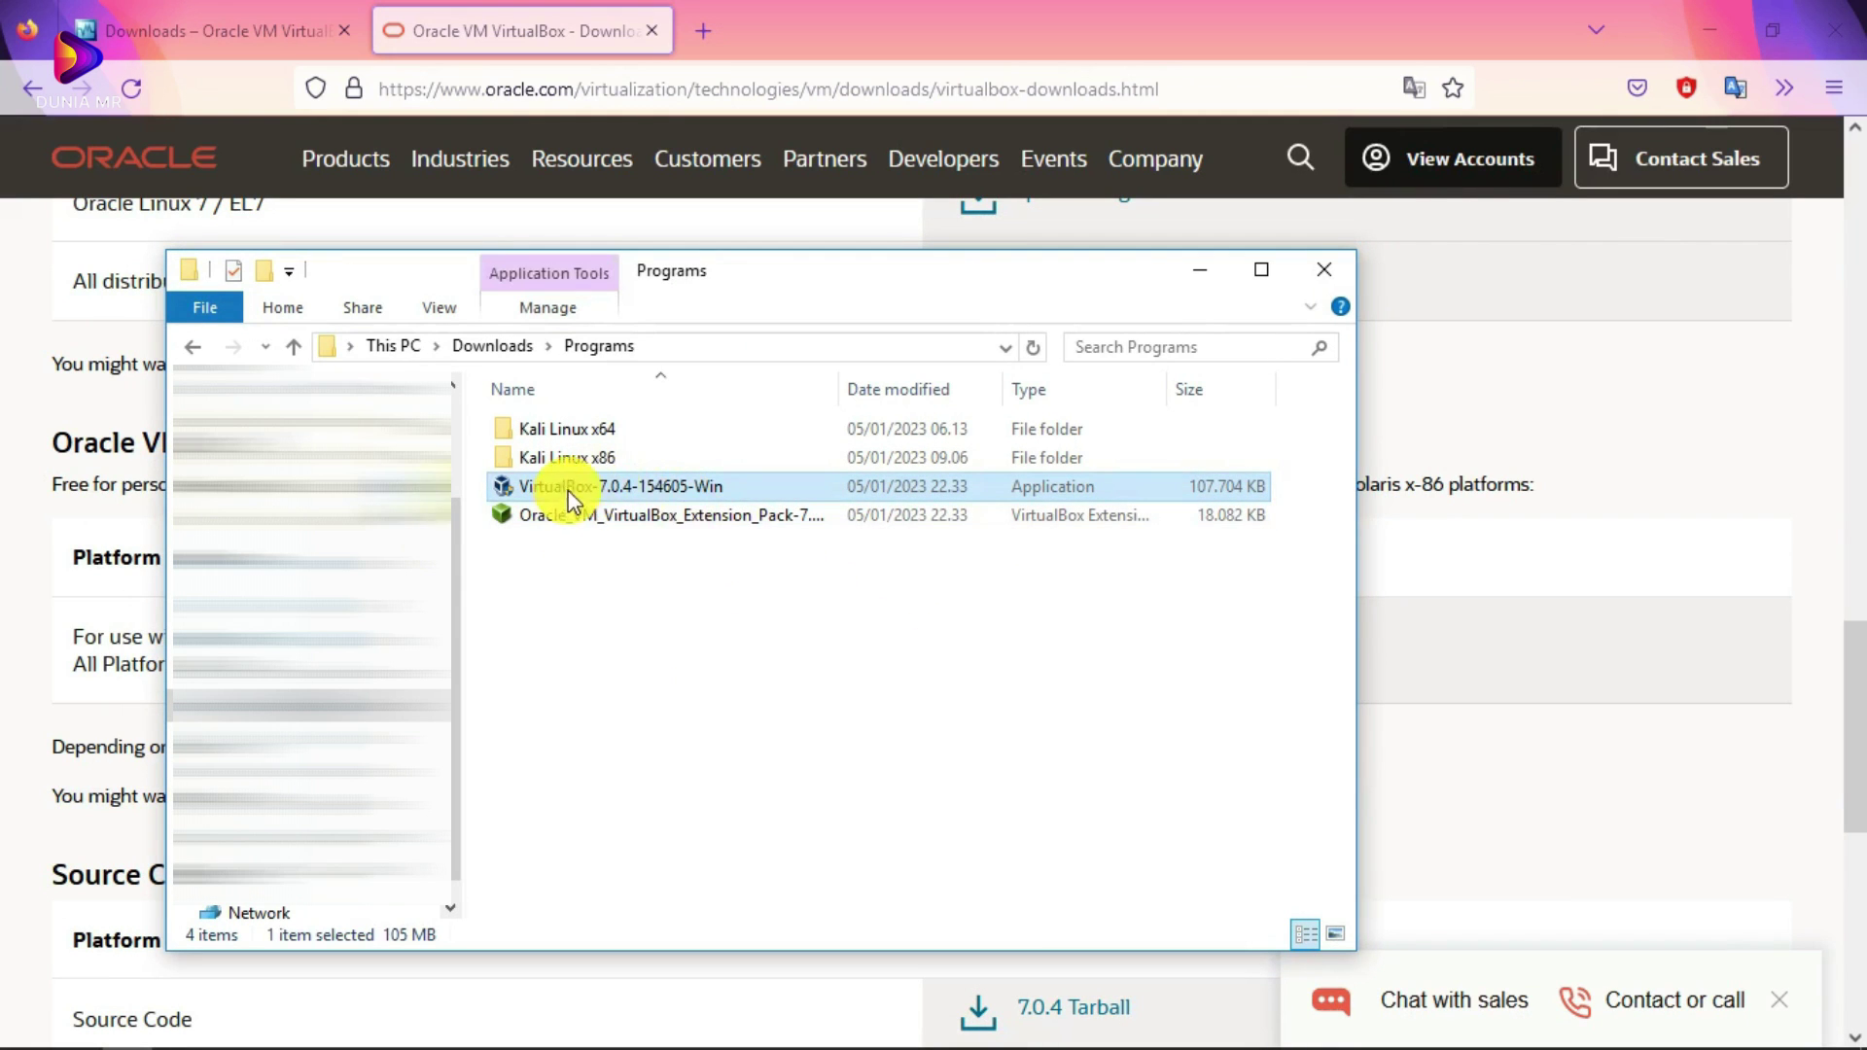
double_click(624, 486)
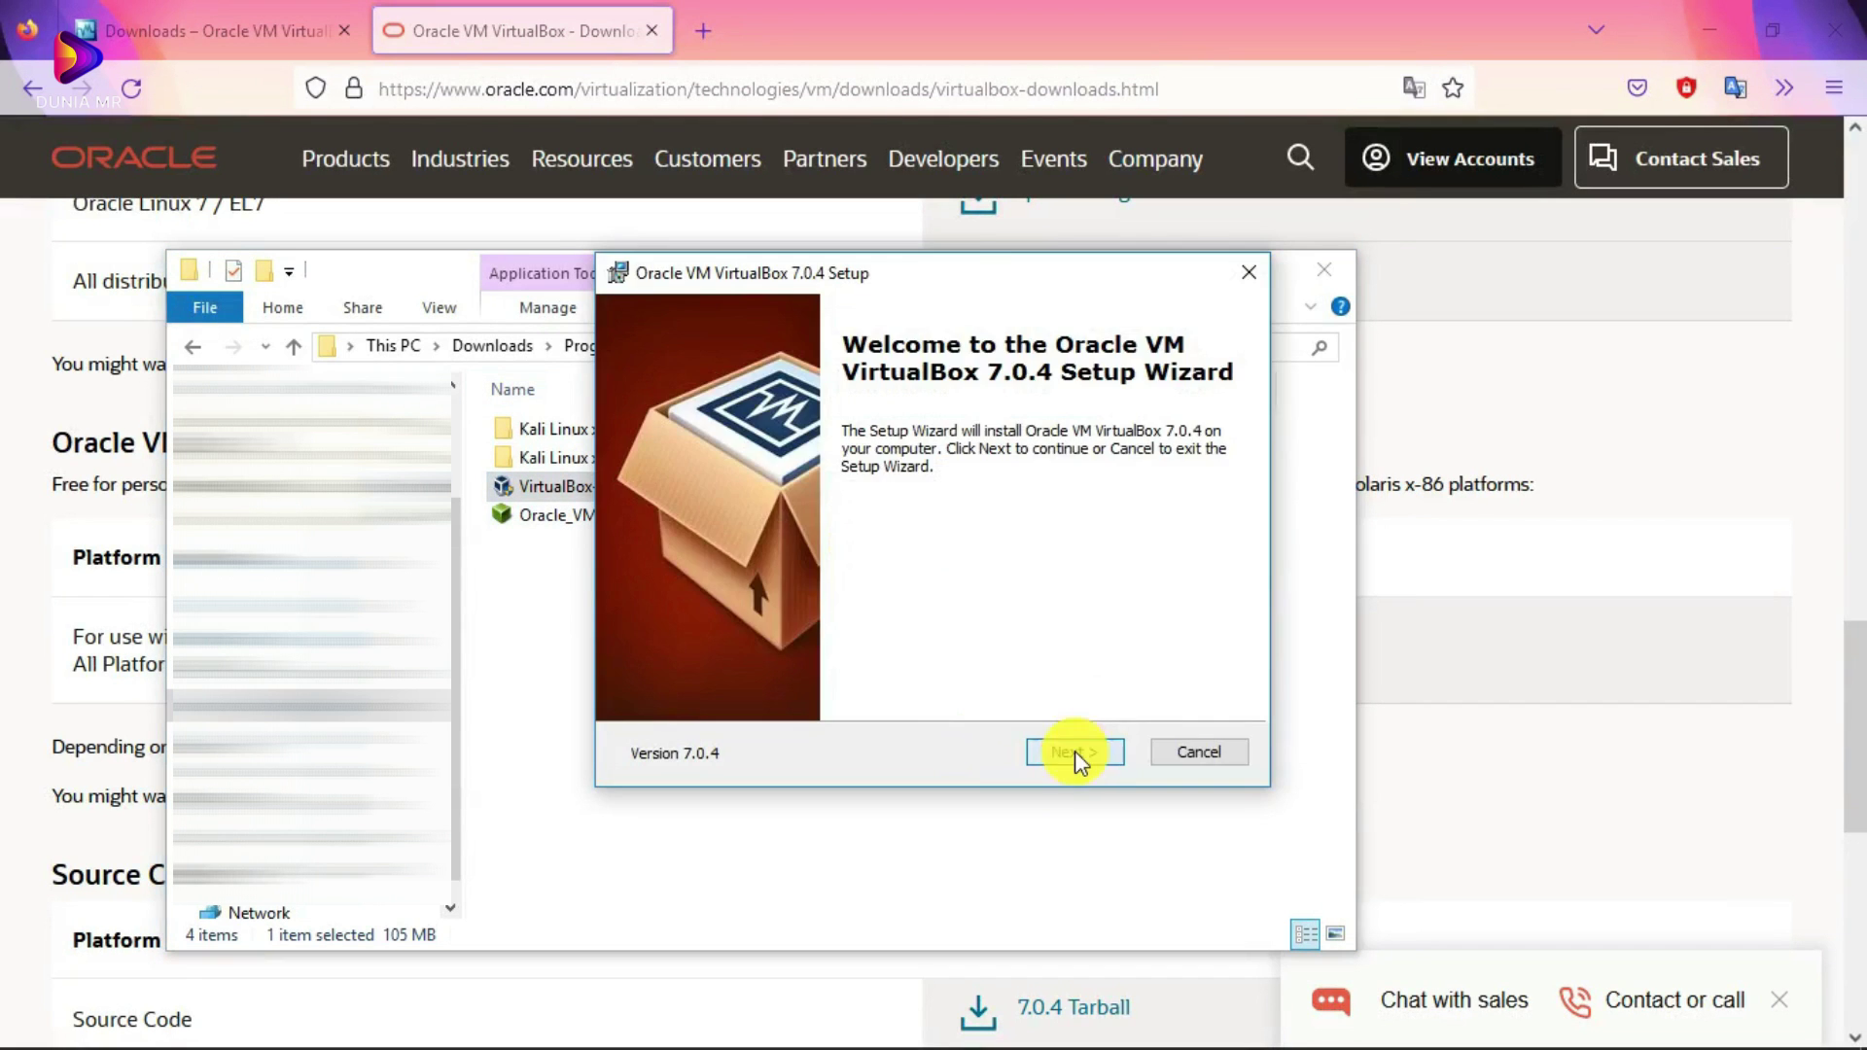
Step: Go through the setup wizard with the default features and location, and install Oracle VM VirtualBox 7.0.4
click(1075, 754)
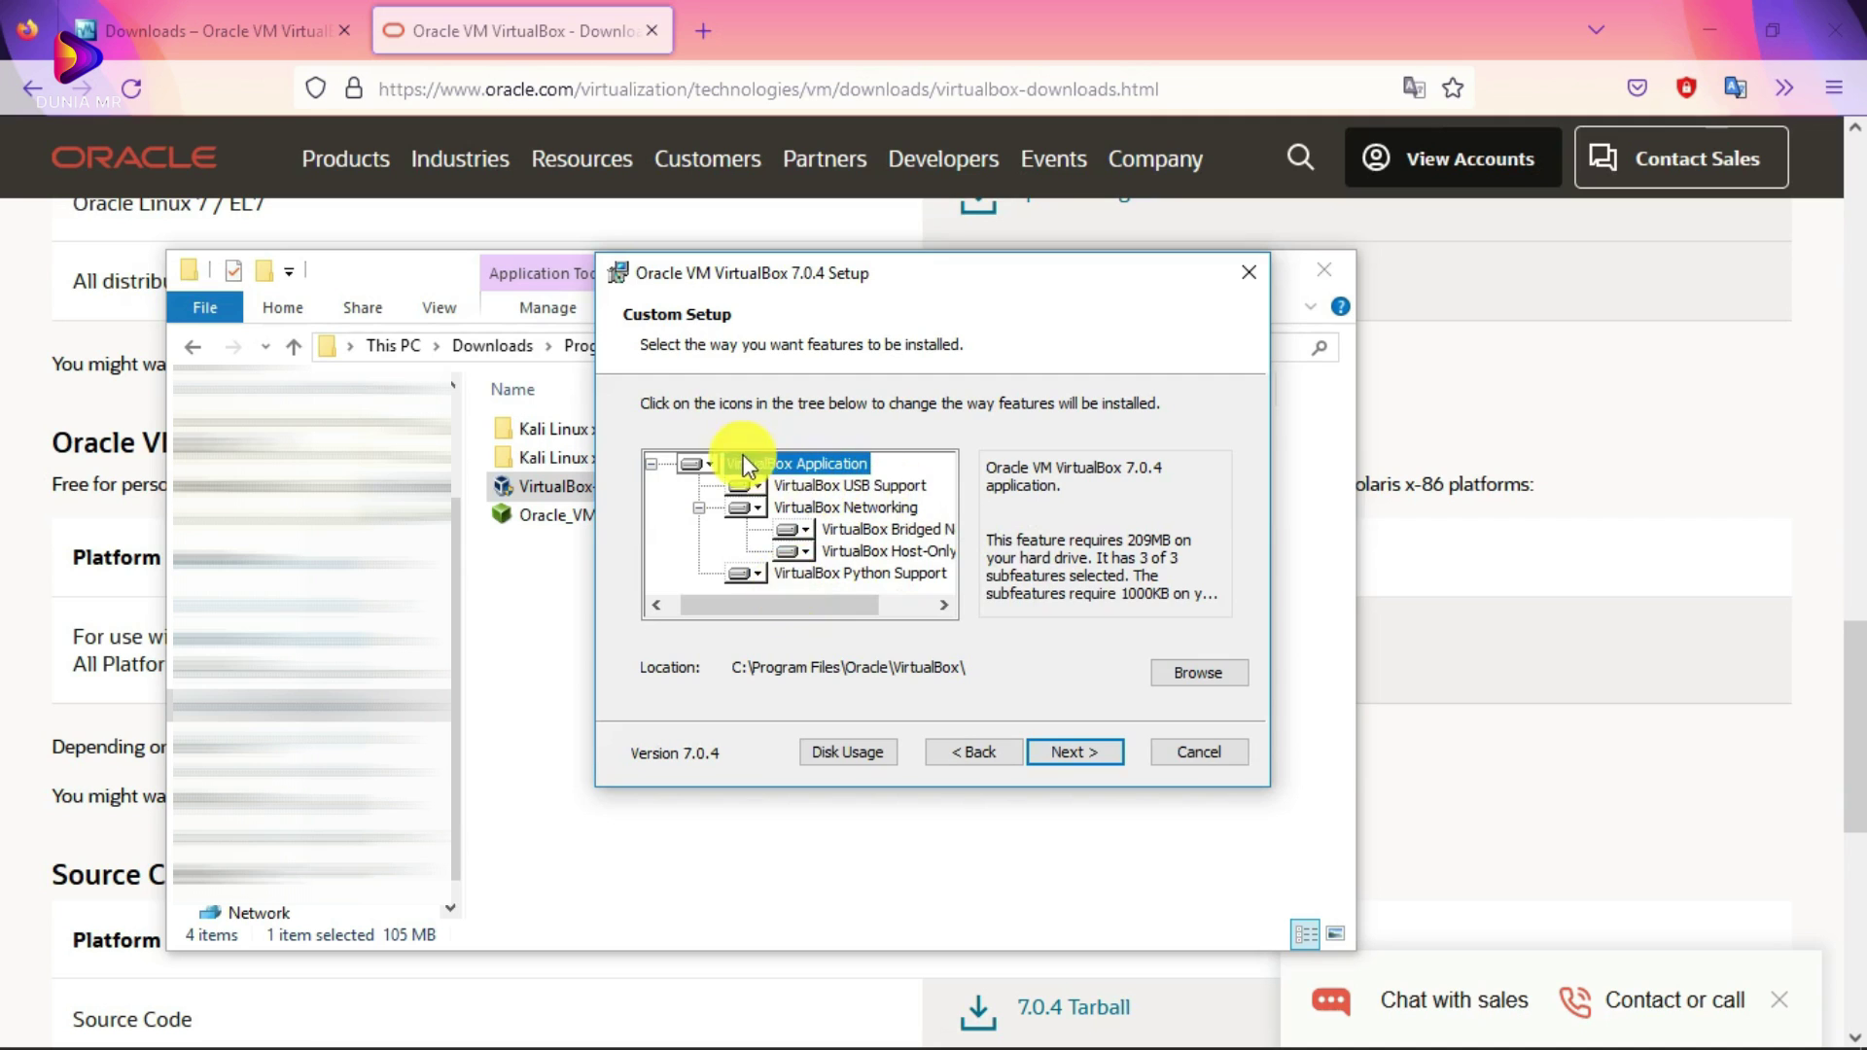
click(1071, 754)
click(1065, 753)
key(Return)
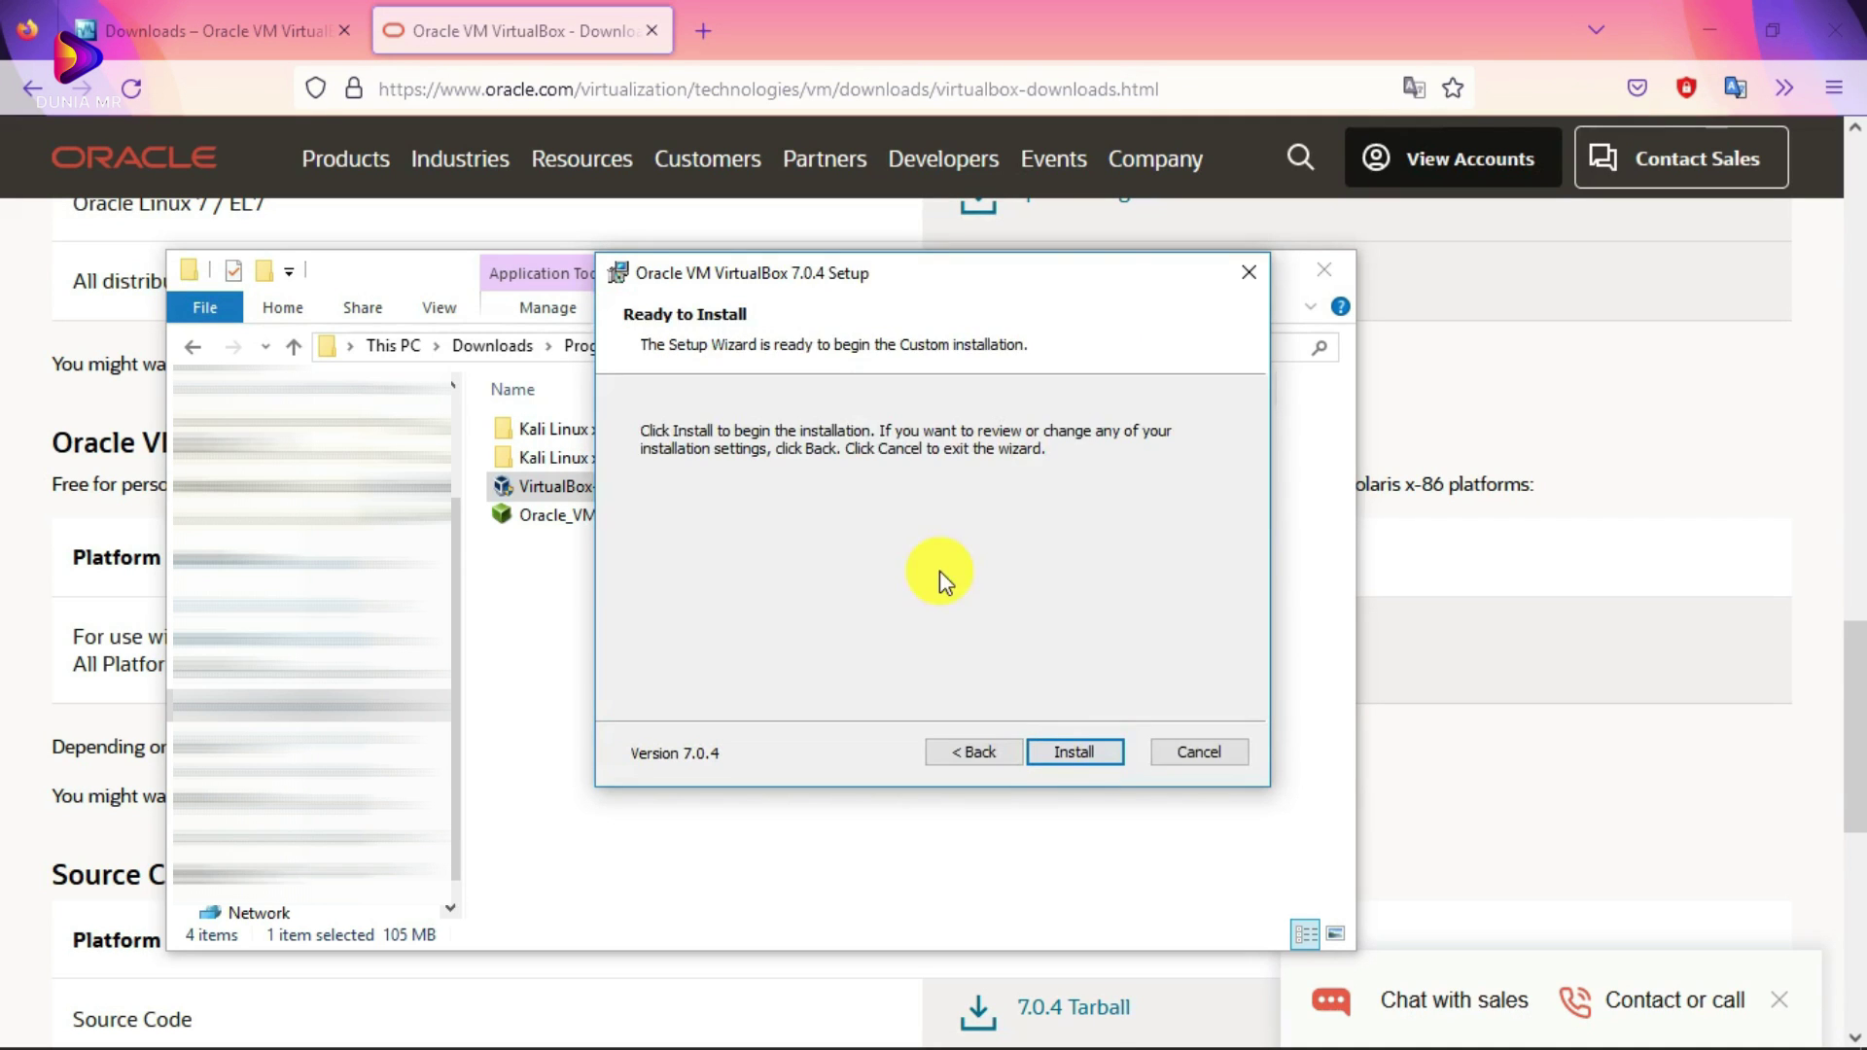
click(1040, 754)
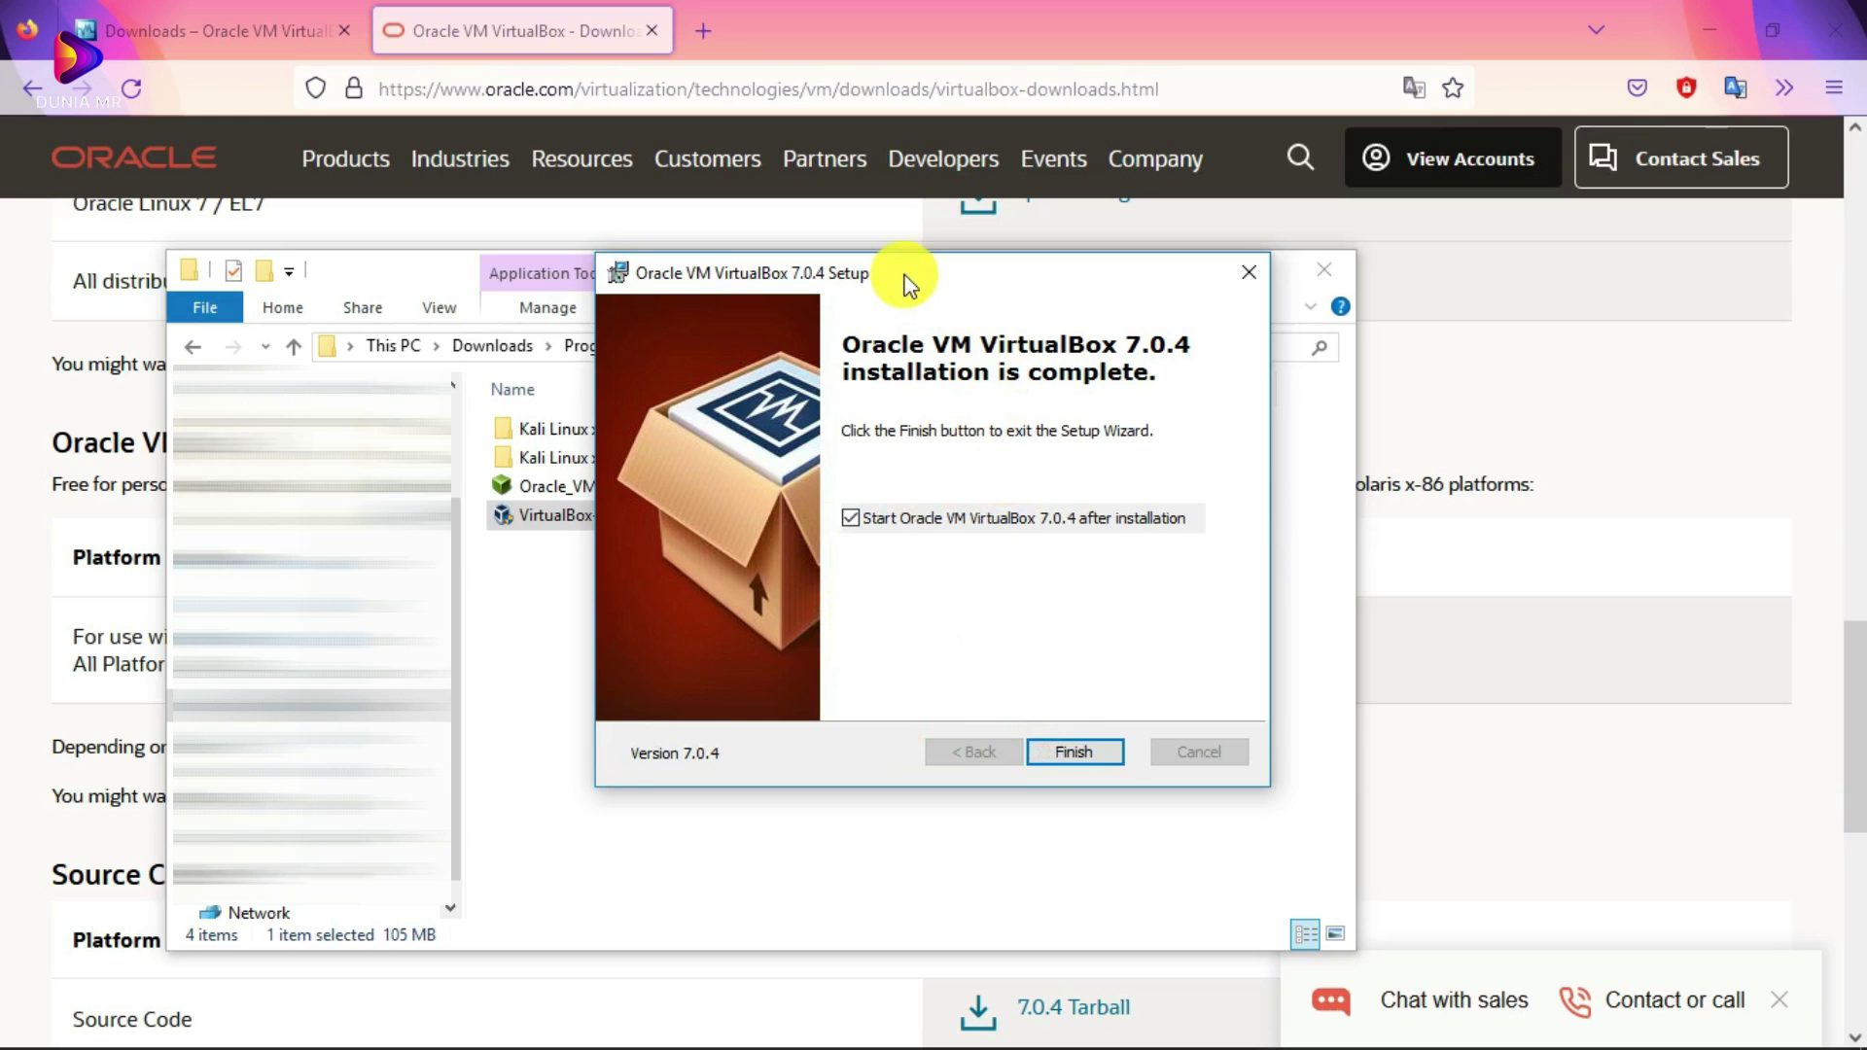
Step: Finish the setup with VirtualBox set to start after installation, and bring the VirtualBox Manager window to the front
drag(904, 274, 1108, 295)
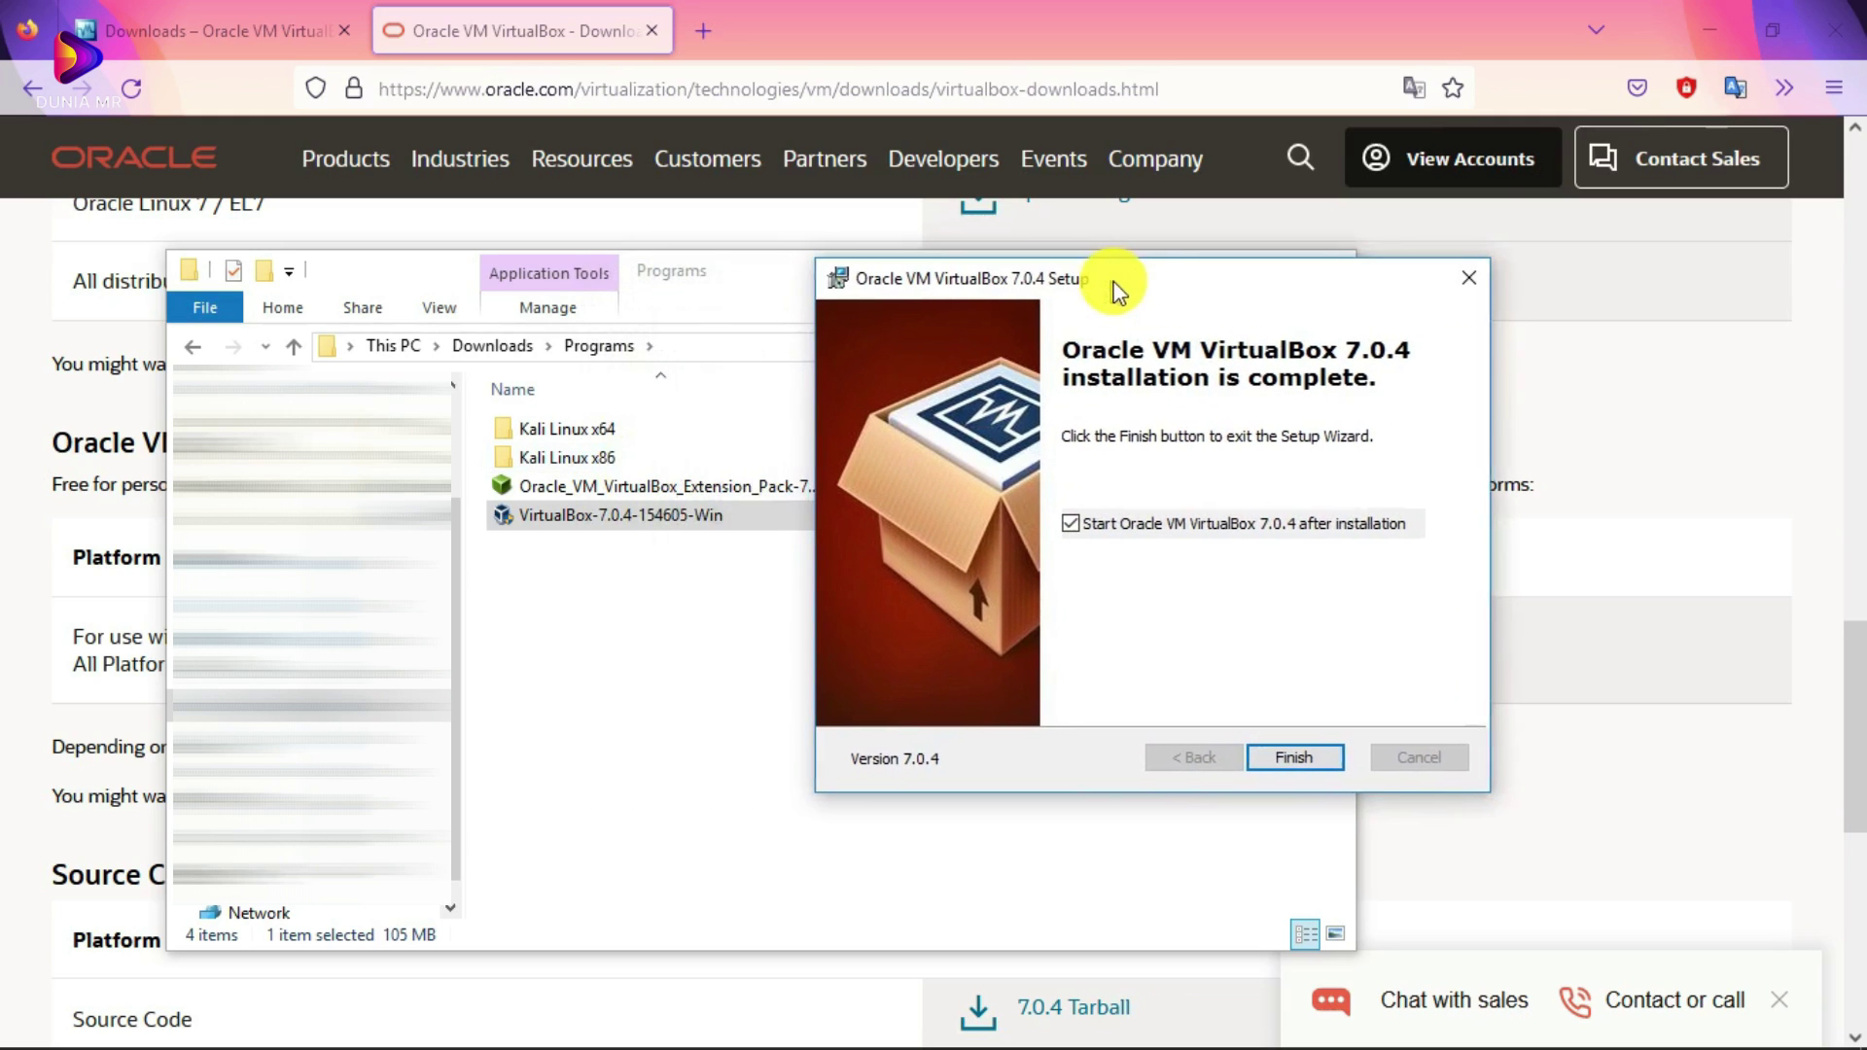
click(1301, 757)
click(1233, 243)
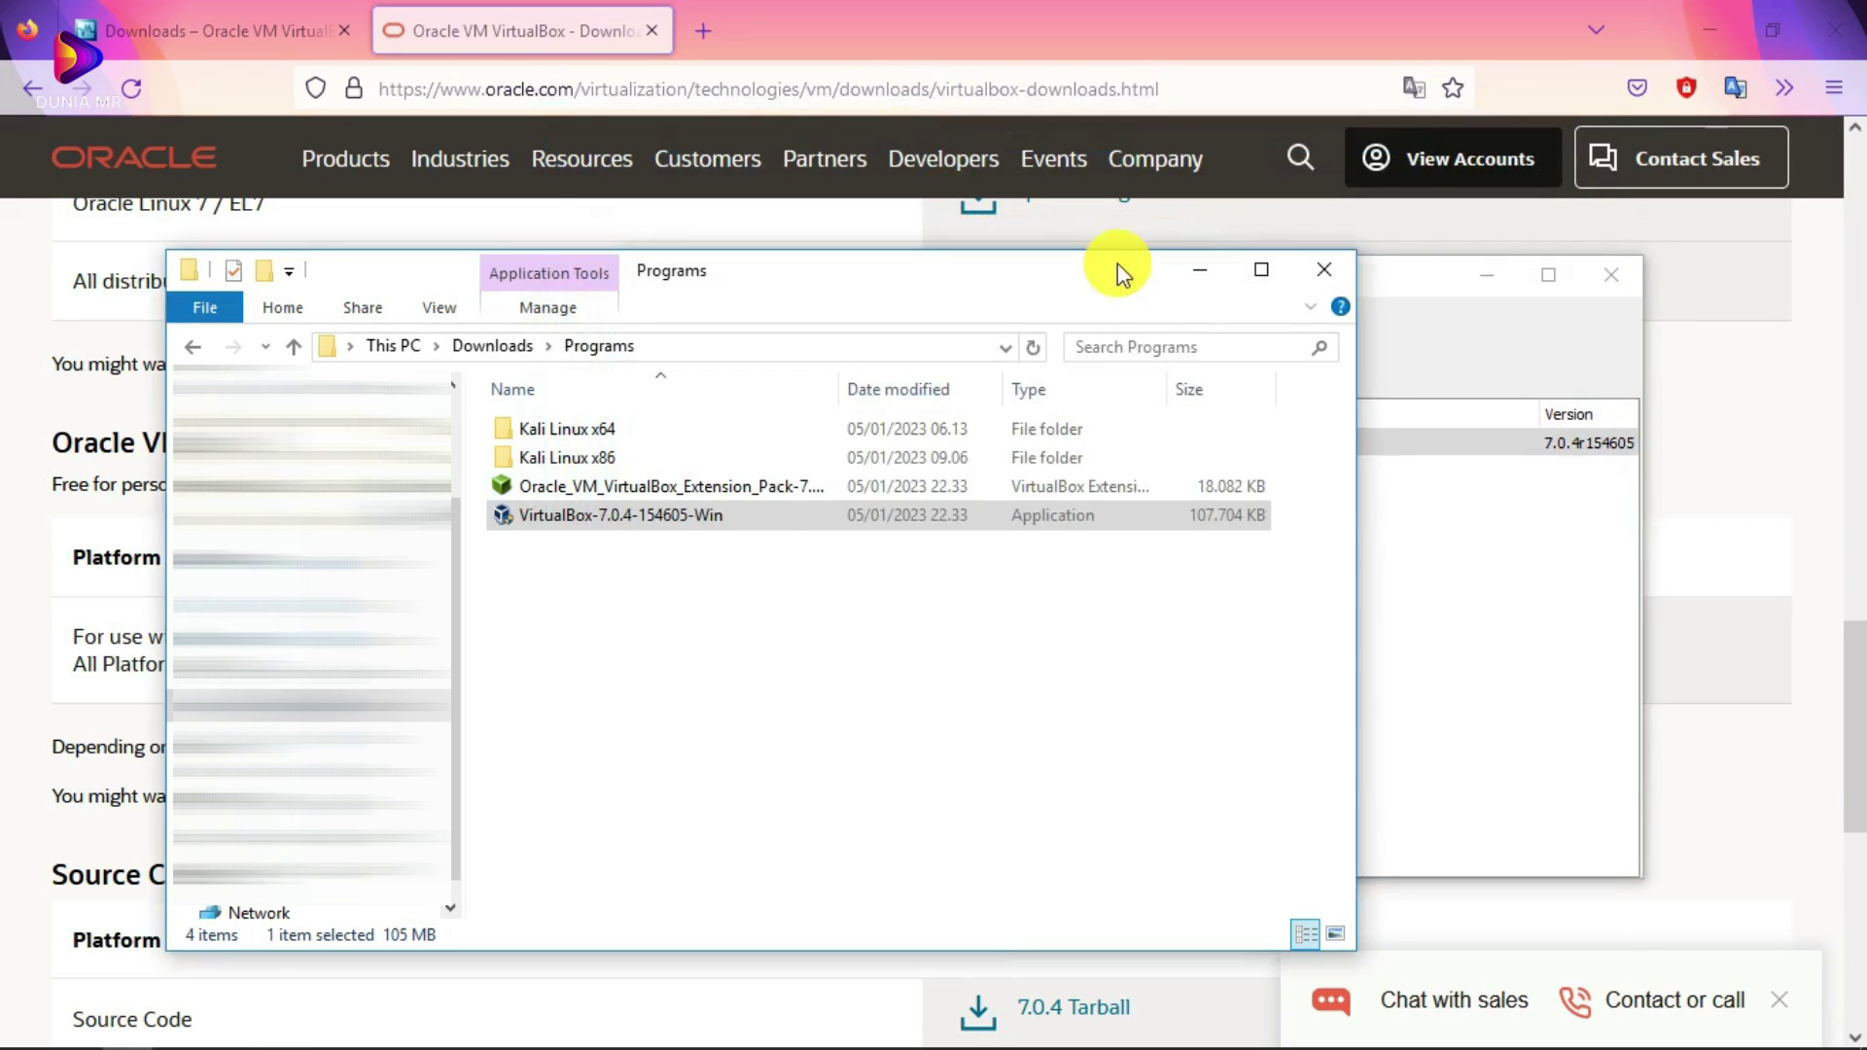
click(1404, 279)
drag(1404, 279, 1280, 291)
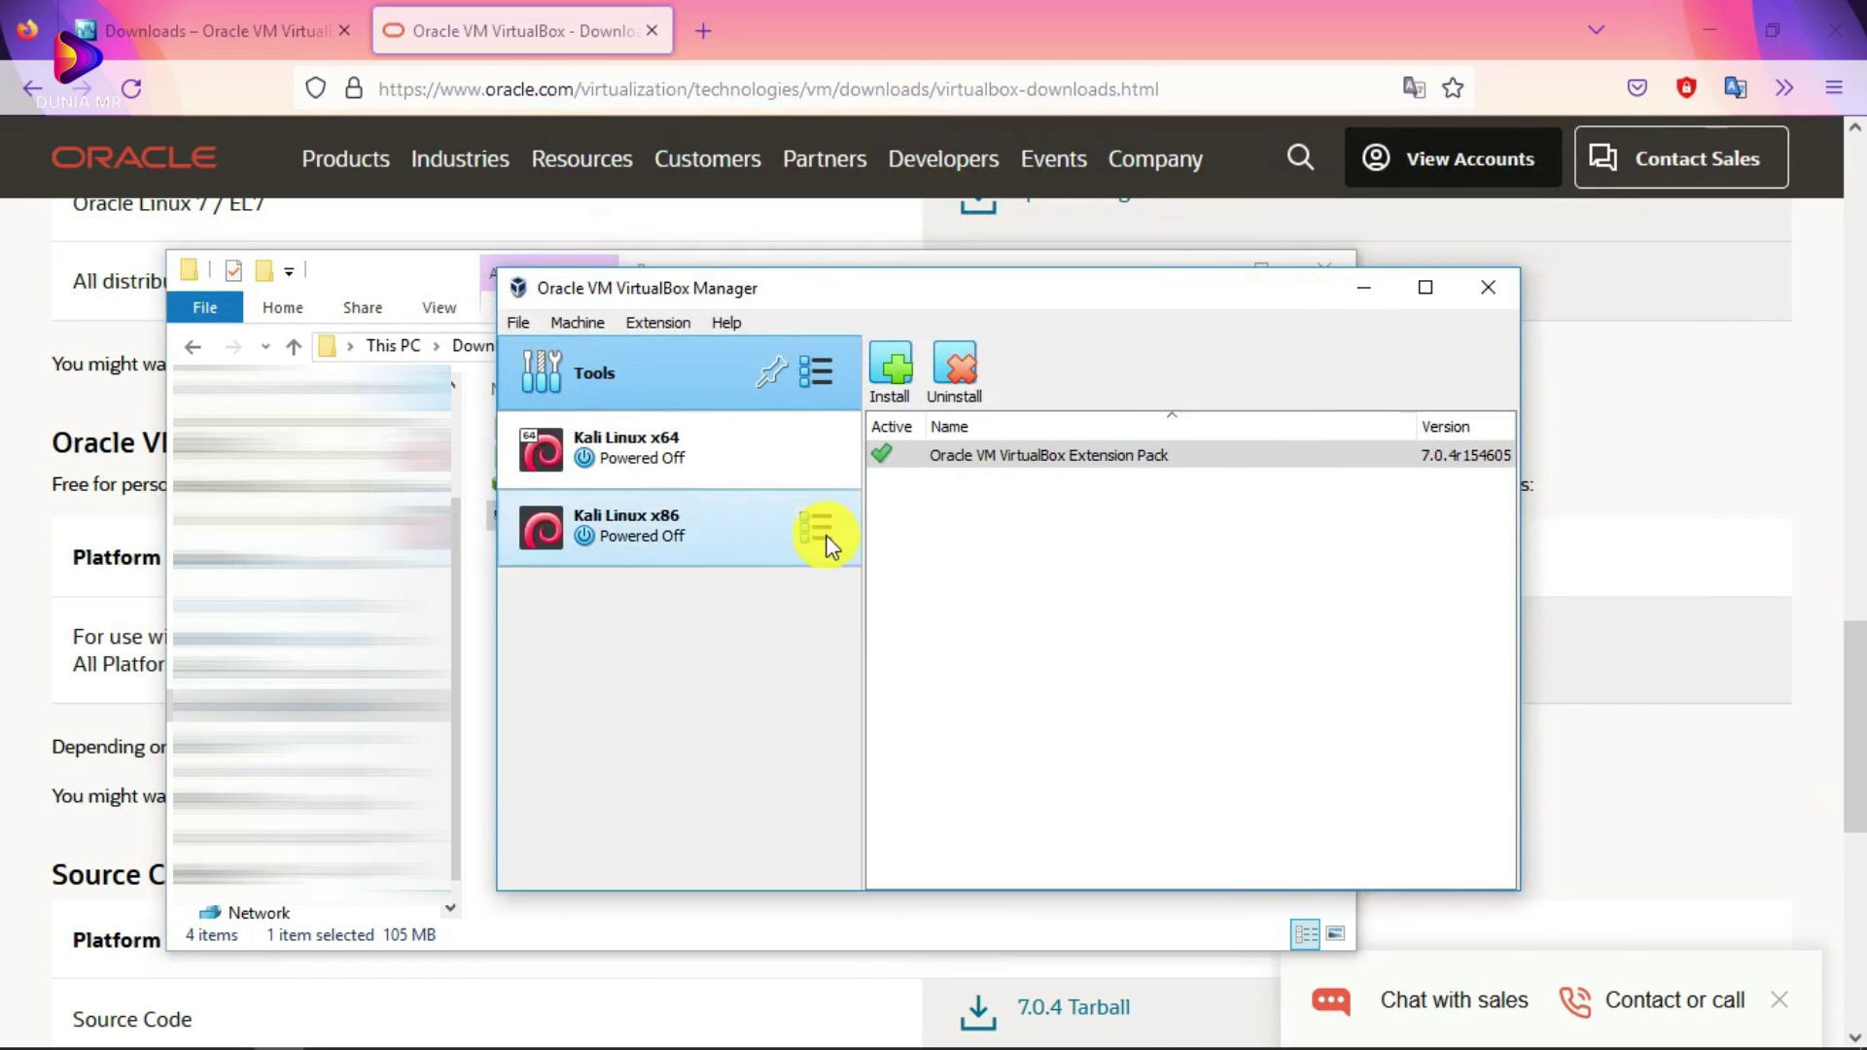
Step: Uninstall the existing Oracle VM VirtualBox Extension Pack and confirm its removal
click(1044, 455)
click(973, 377)
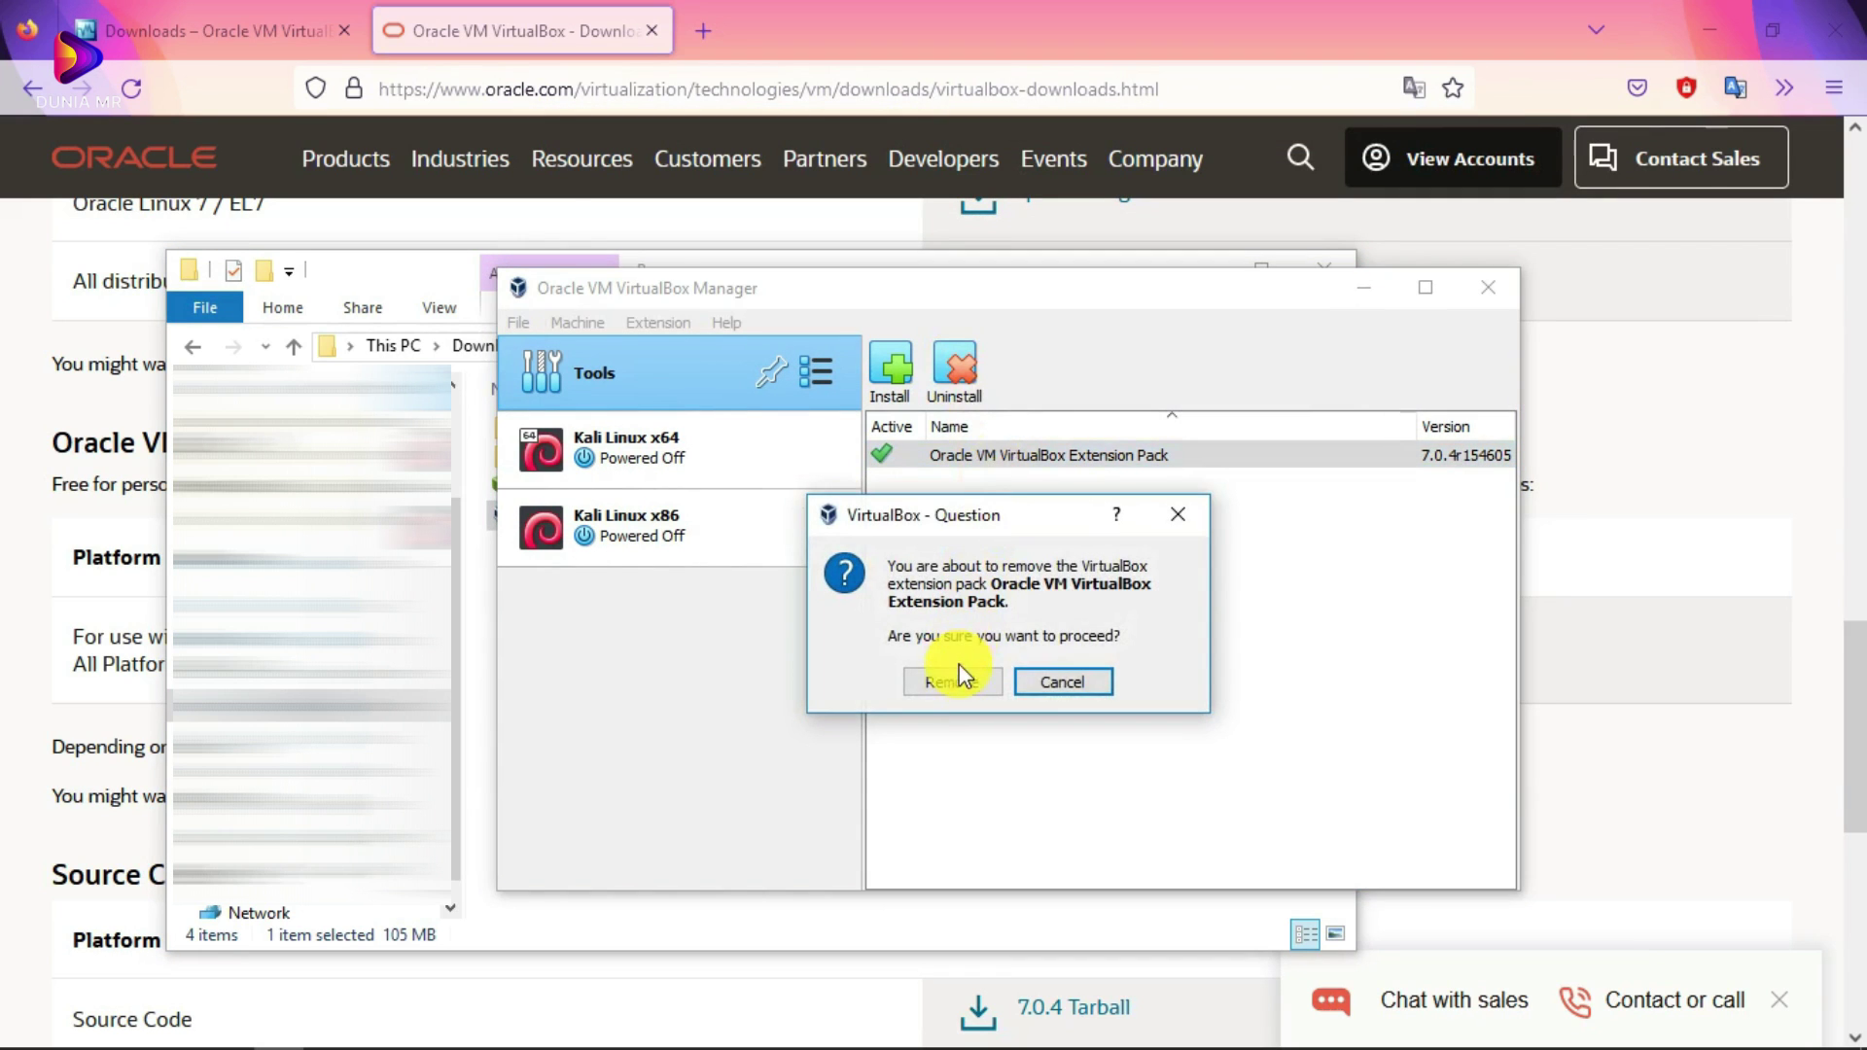
click(955, 673)
Step: Return to the VirtualBox Manager's global tools and show the Extensions page
click(679, 453)
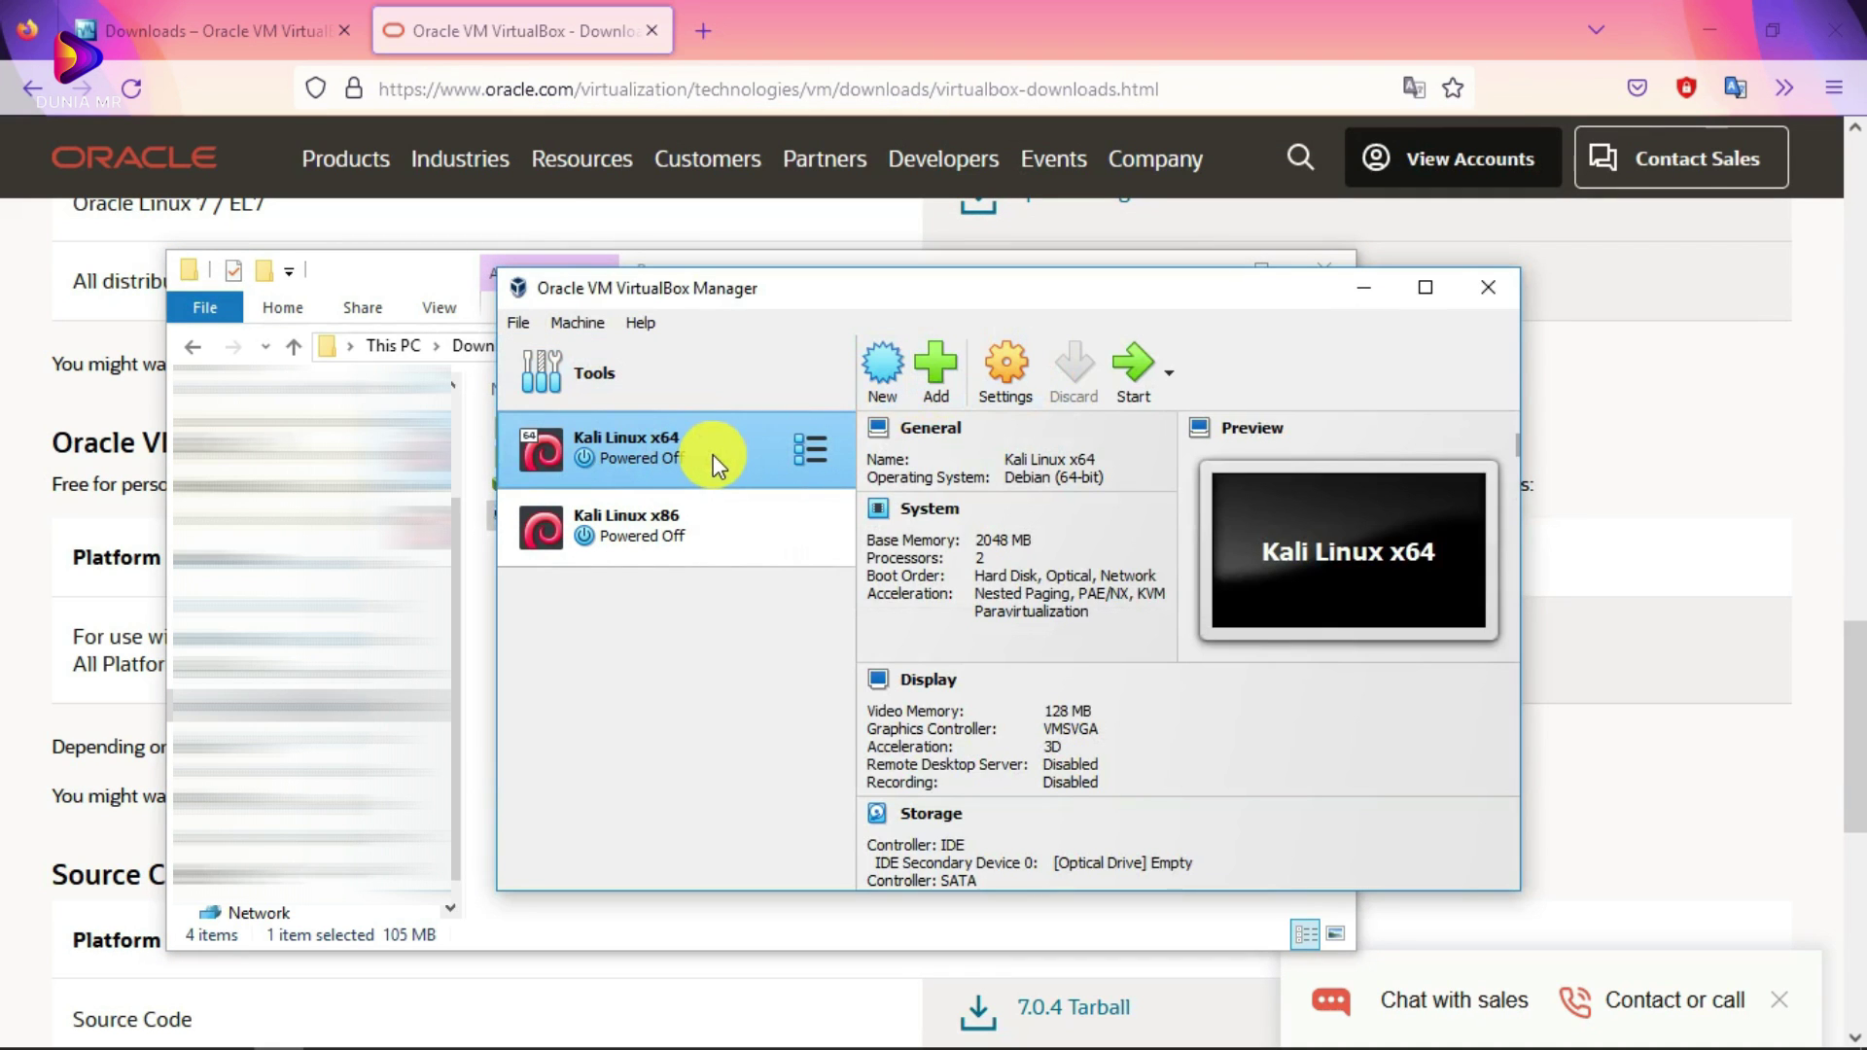
click(784, 369)
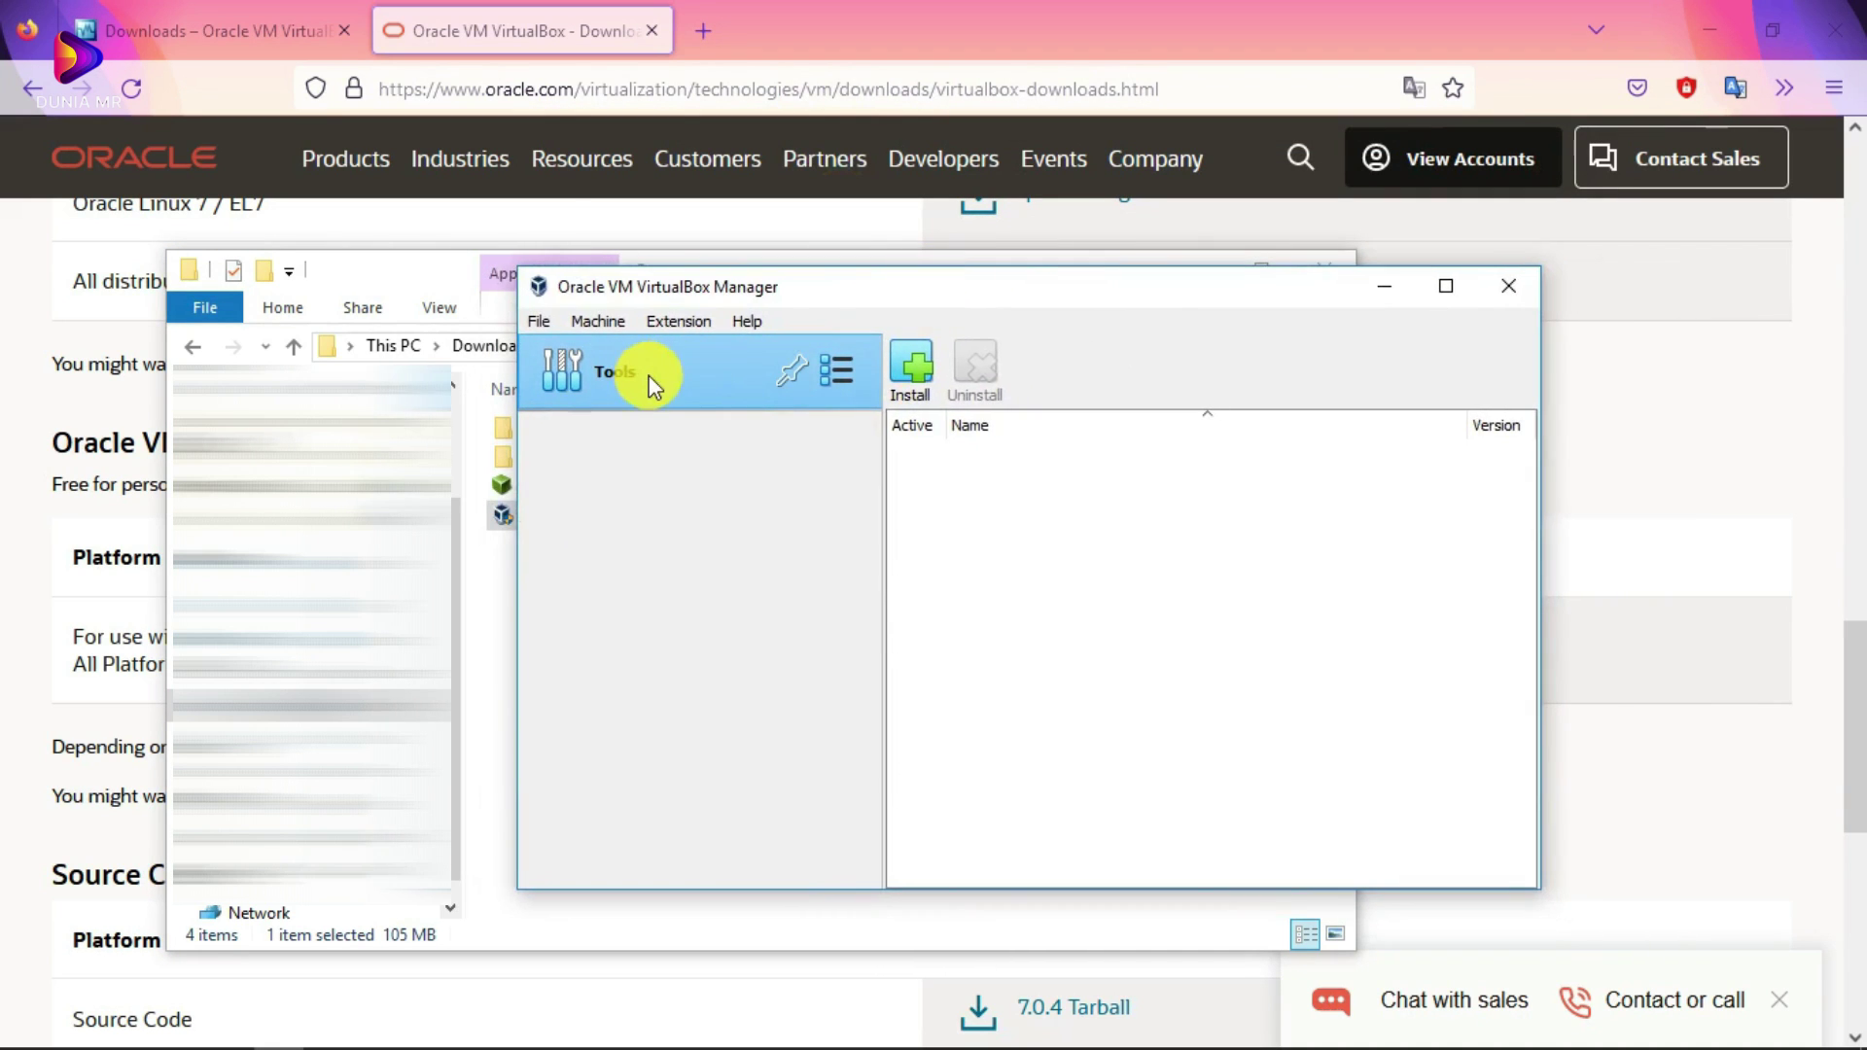
drag(860, 292, 843, 288)
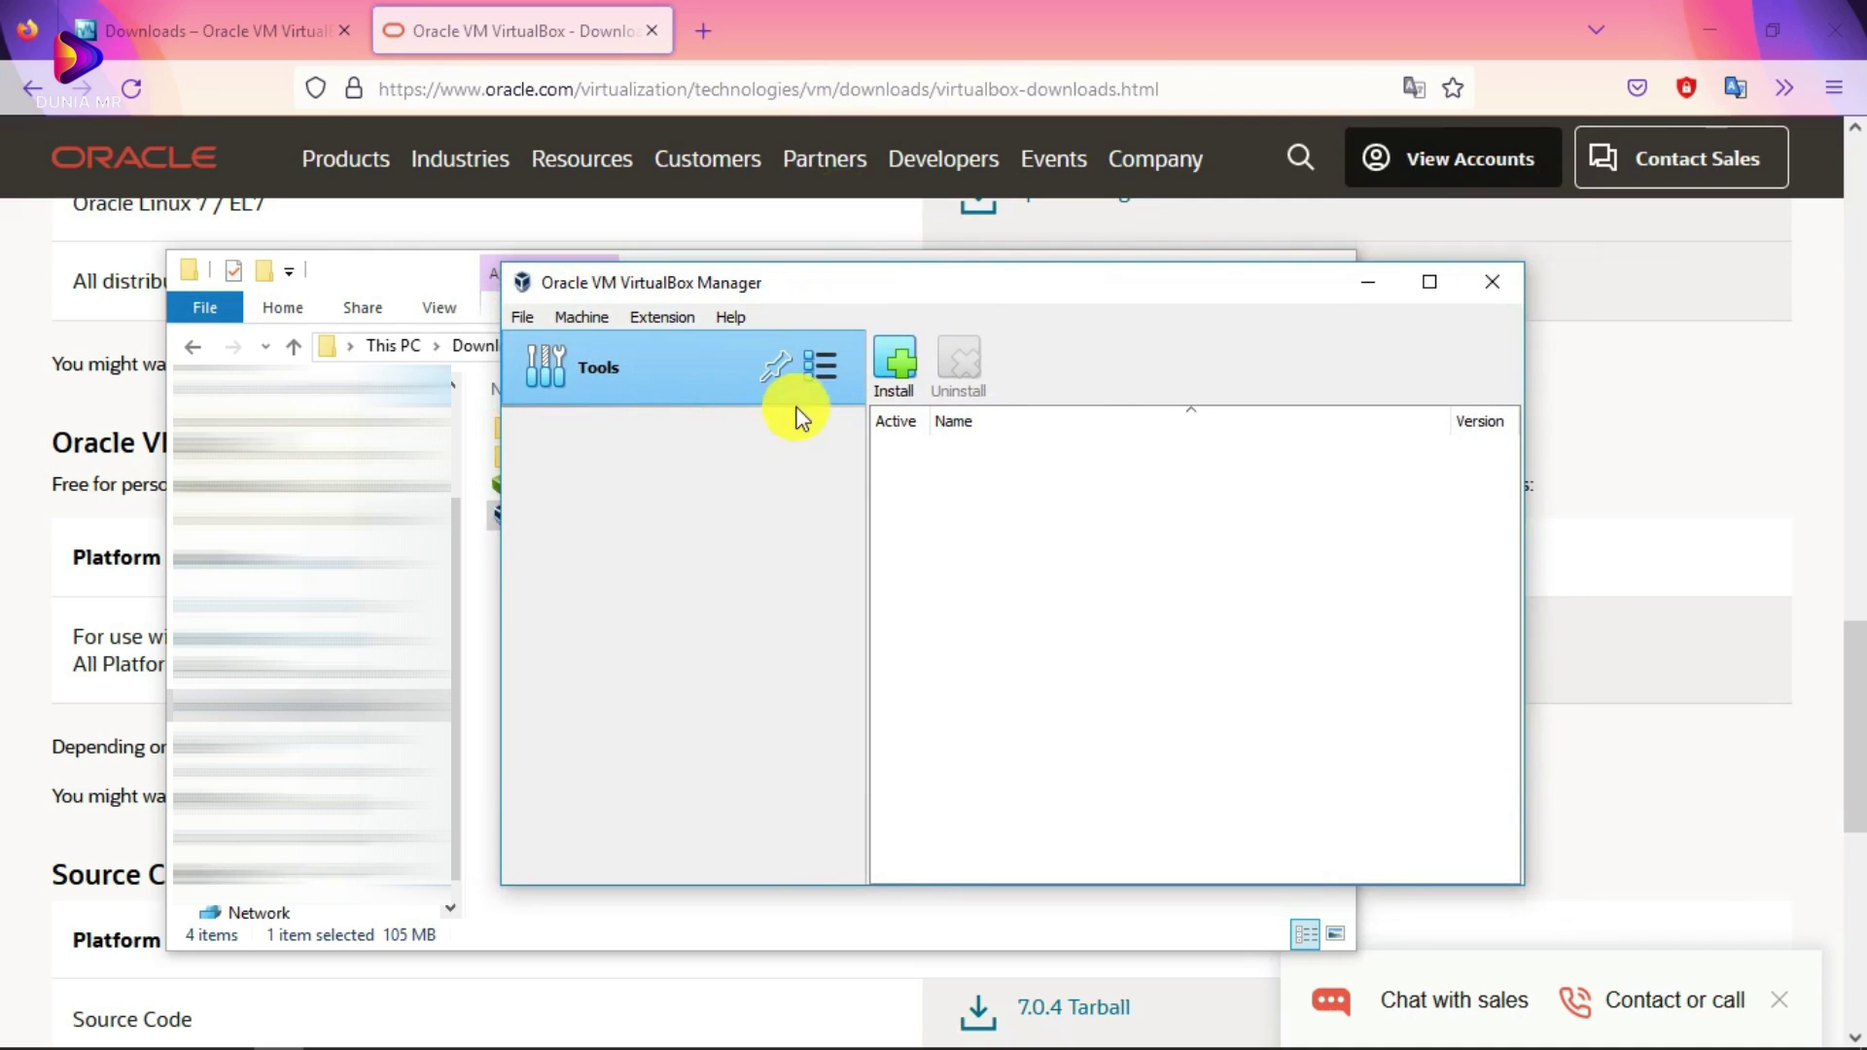
click(821, 365)
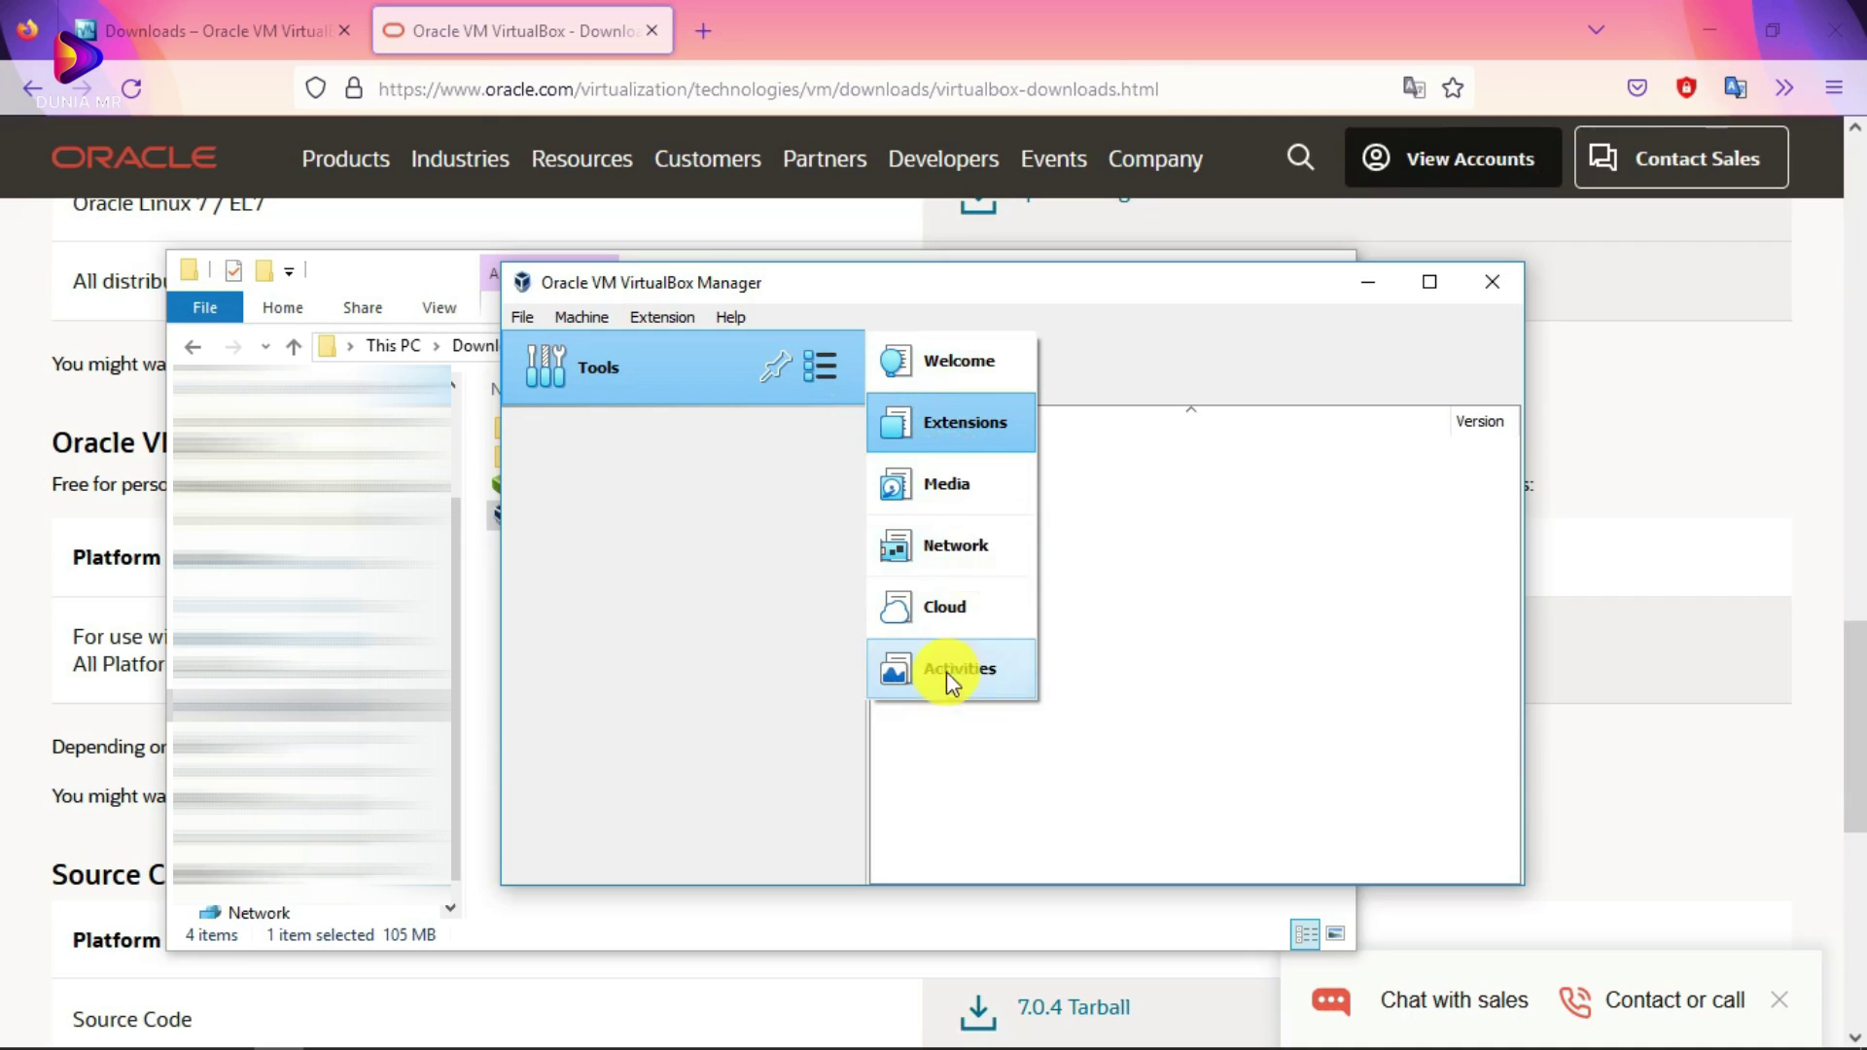
click(943, 428)
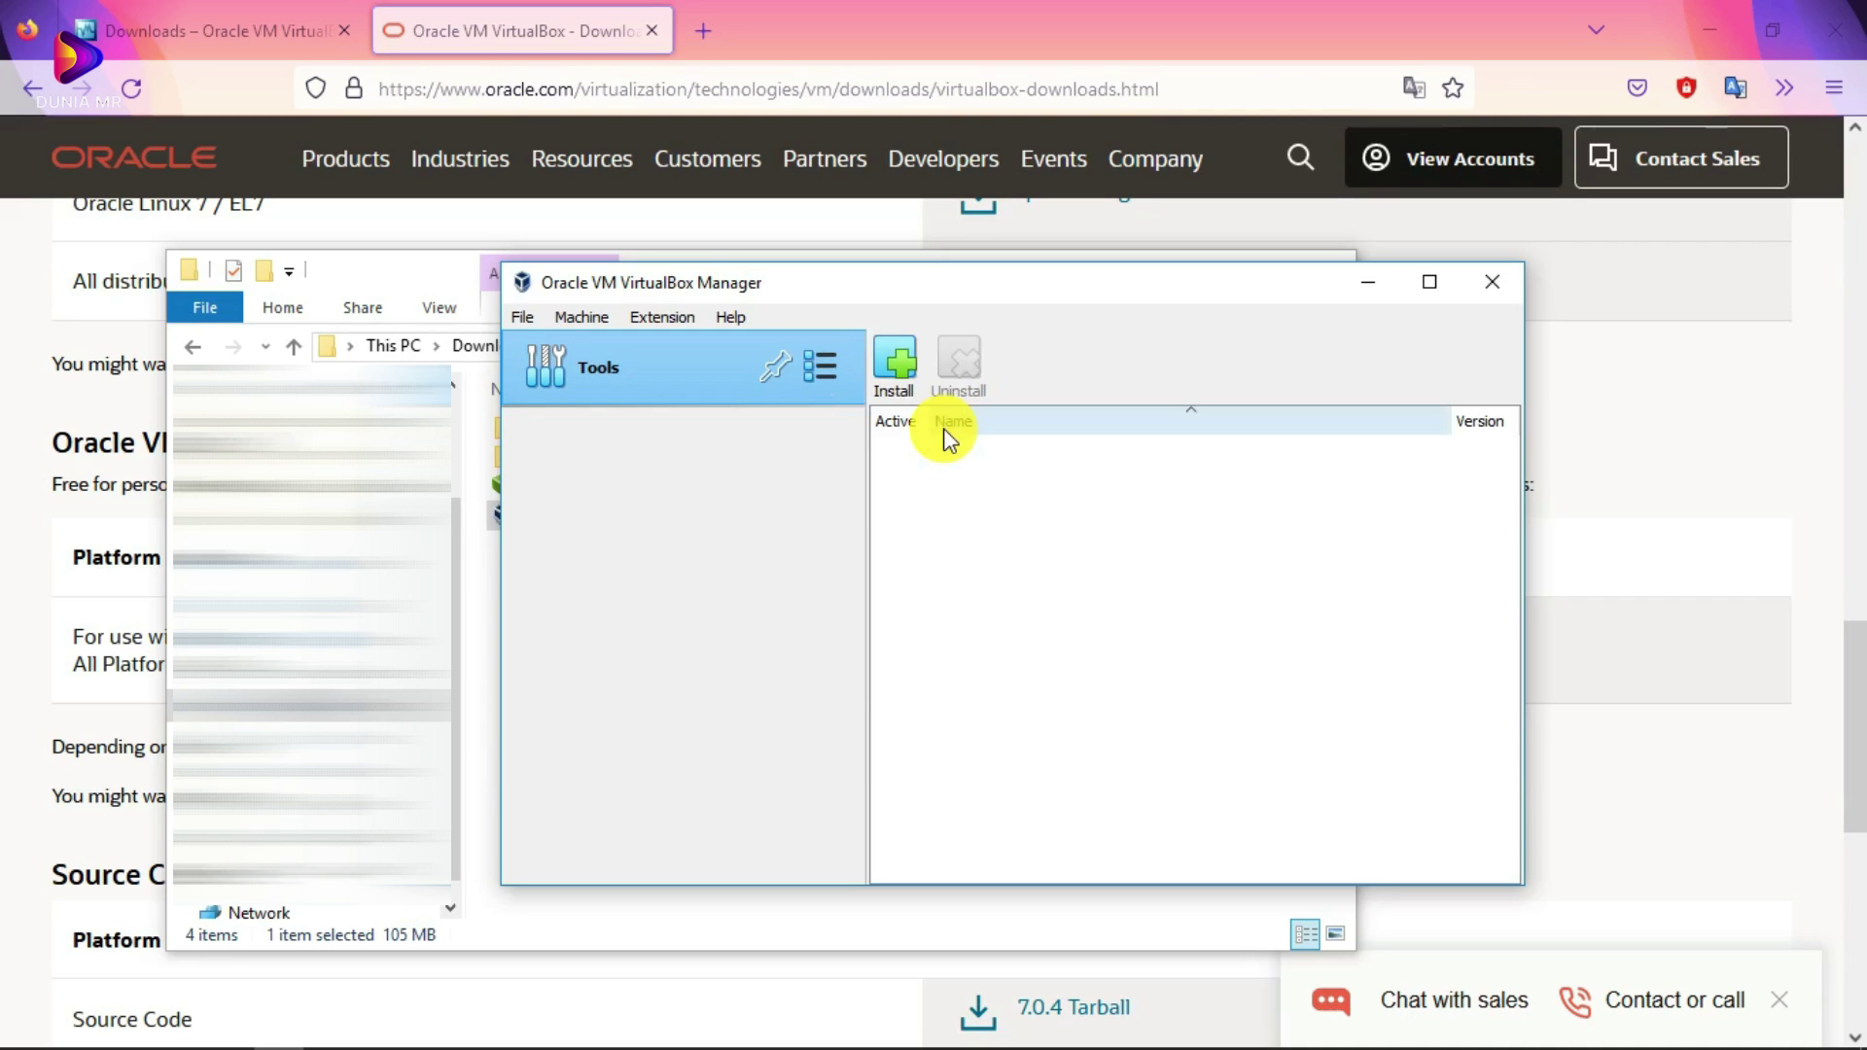
Step: On the Extensions page, choose the Oracle_VM_VirtualBox_Extension_Pack-7.0.4 file from Downloads\Programs as the package to install
click(826, 366)
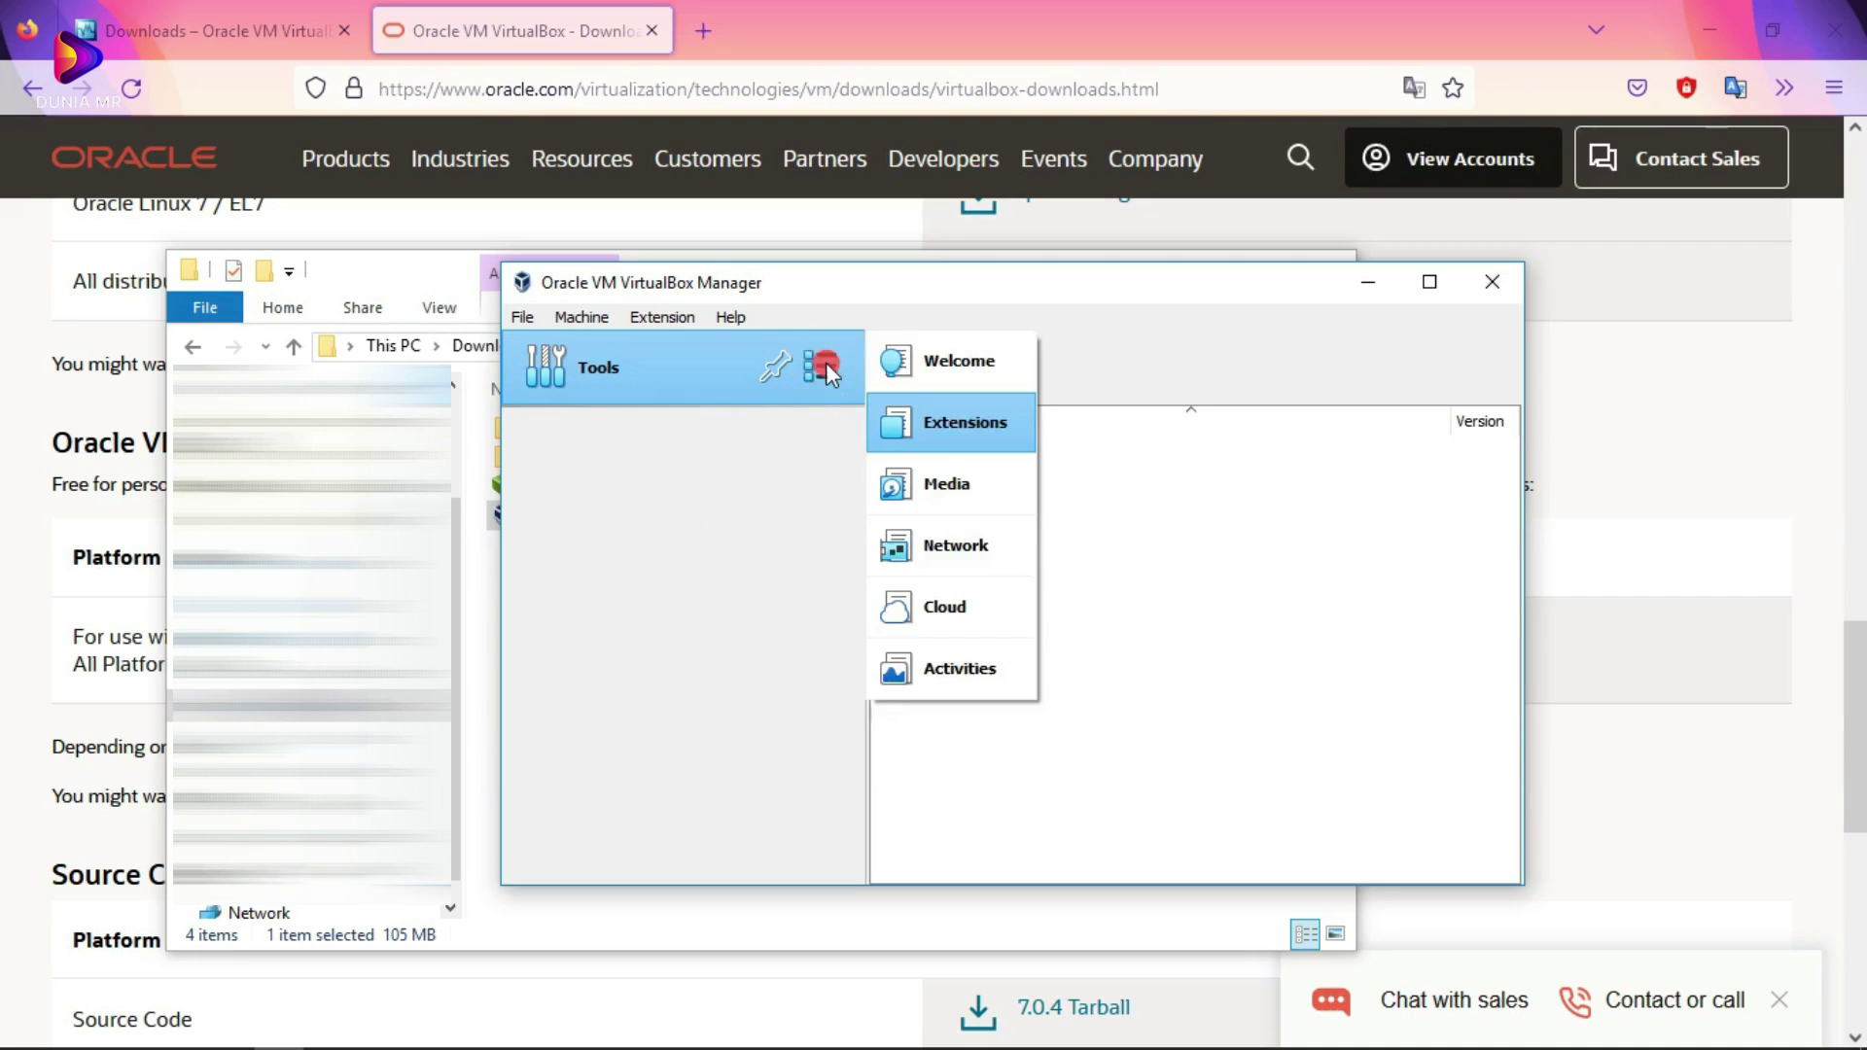
click(955, 423)
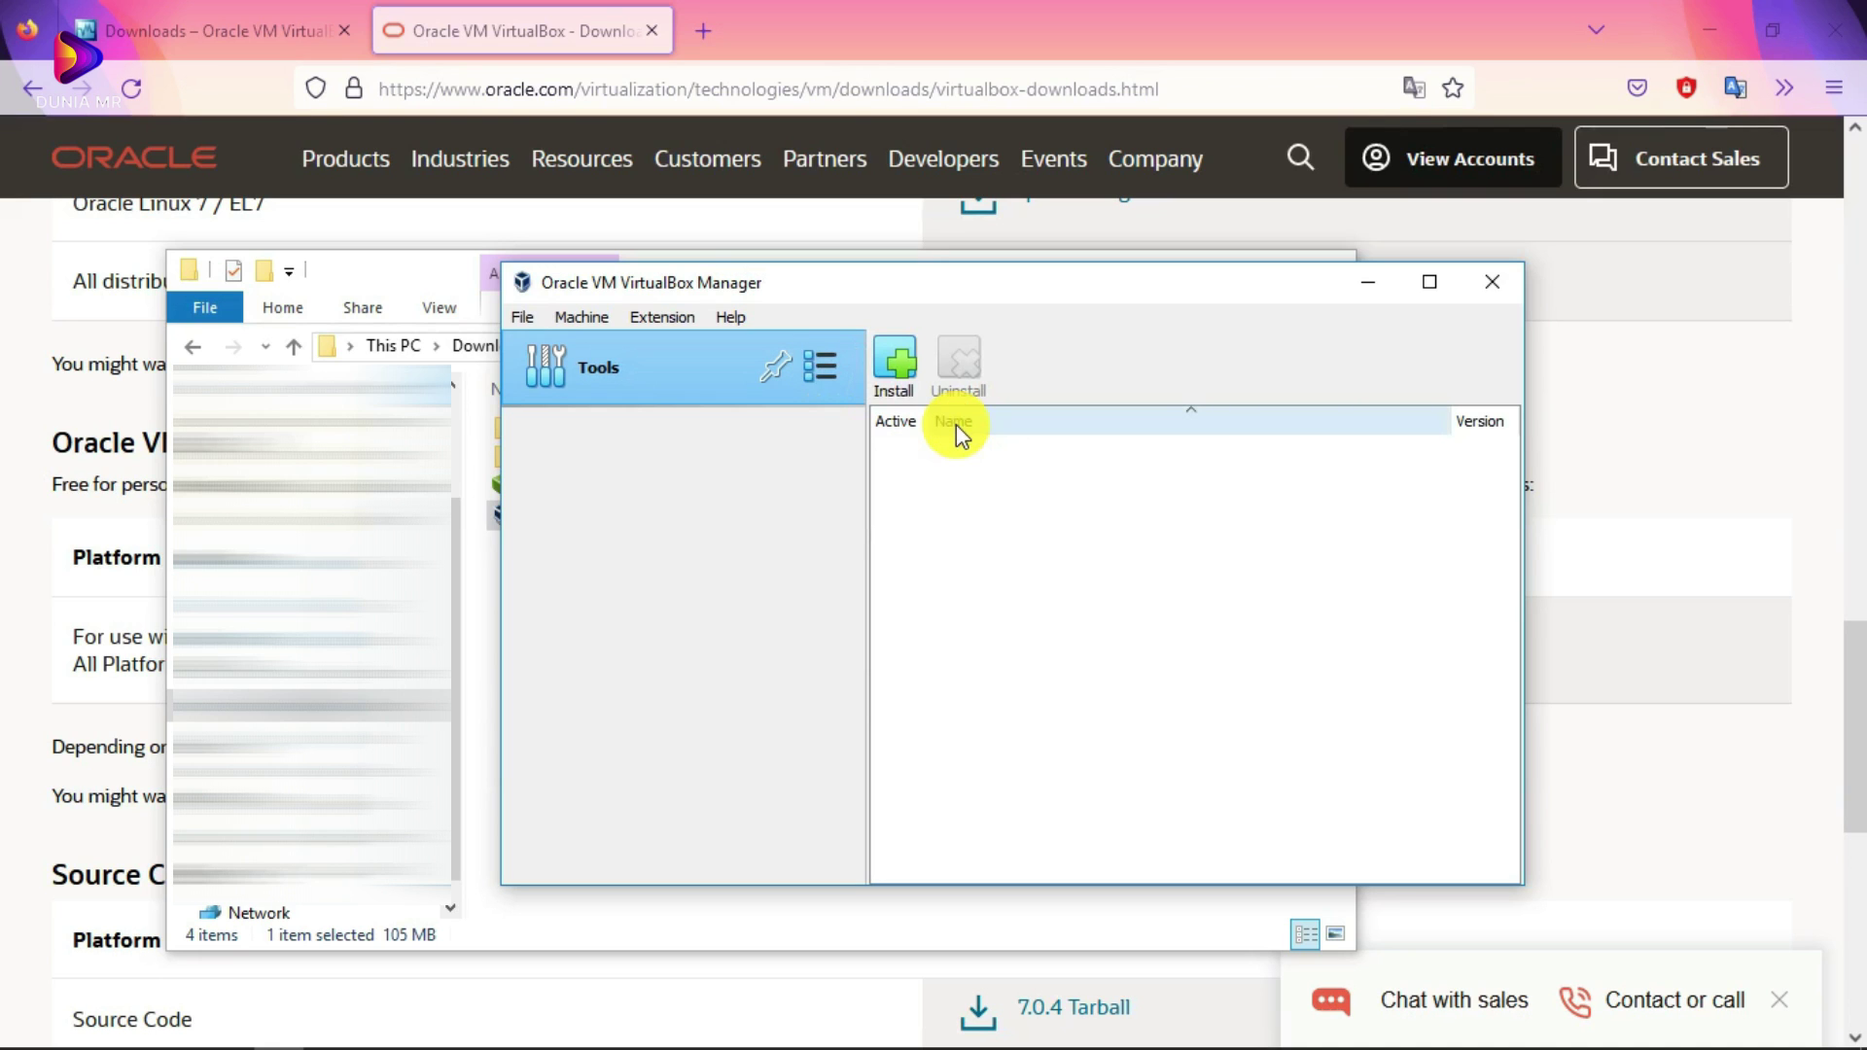
click(892, 364)
double_click(827, 580)
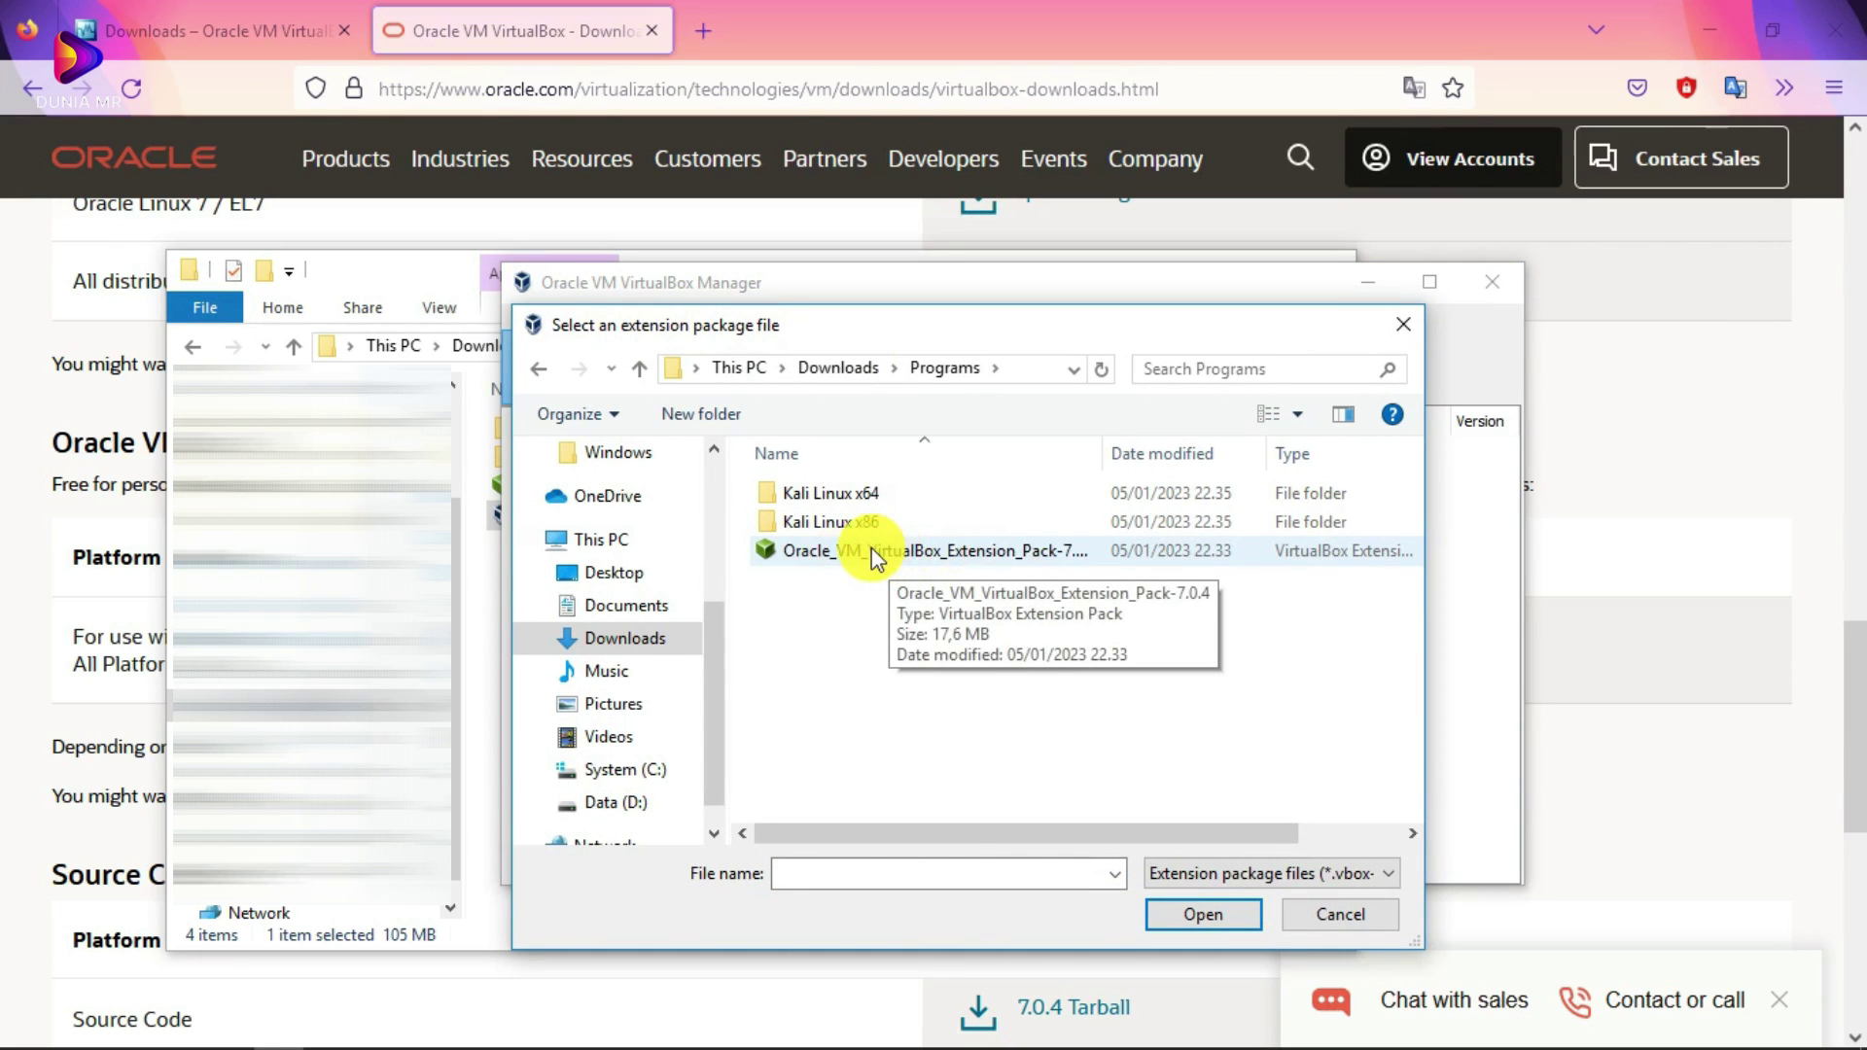
click(902, 553)
key(Return)
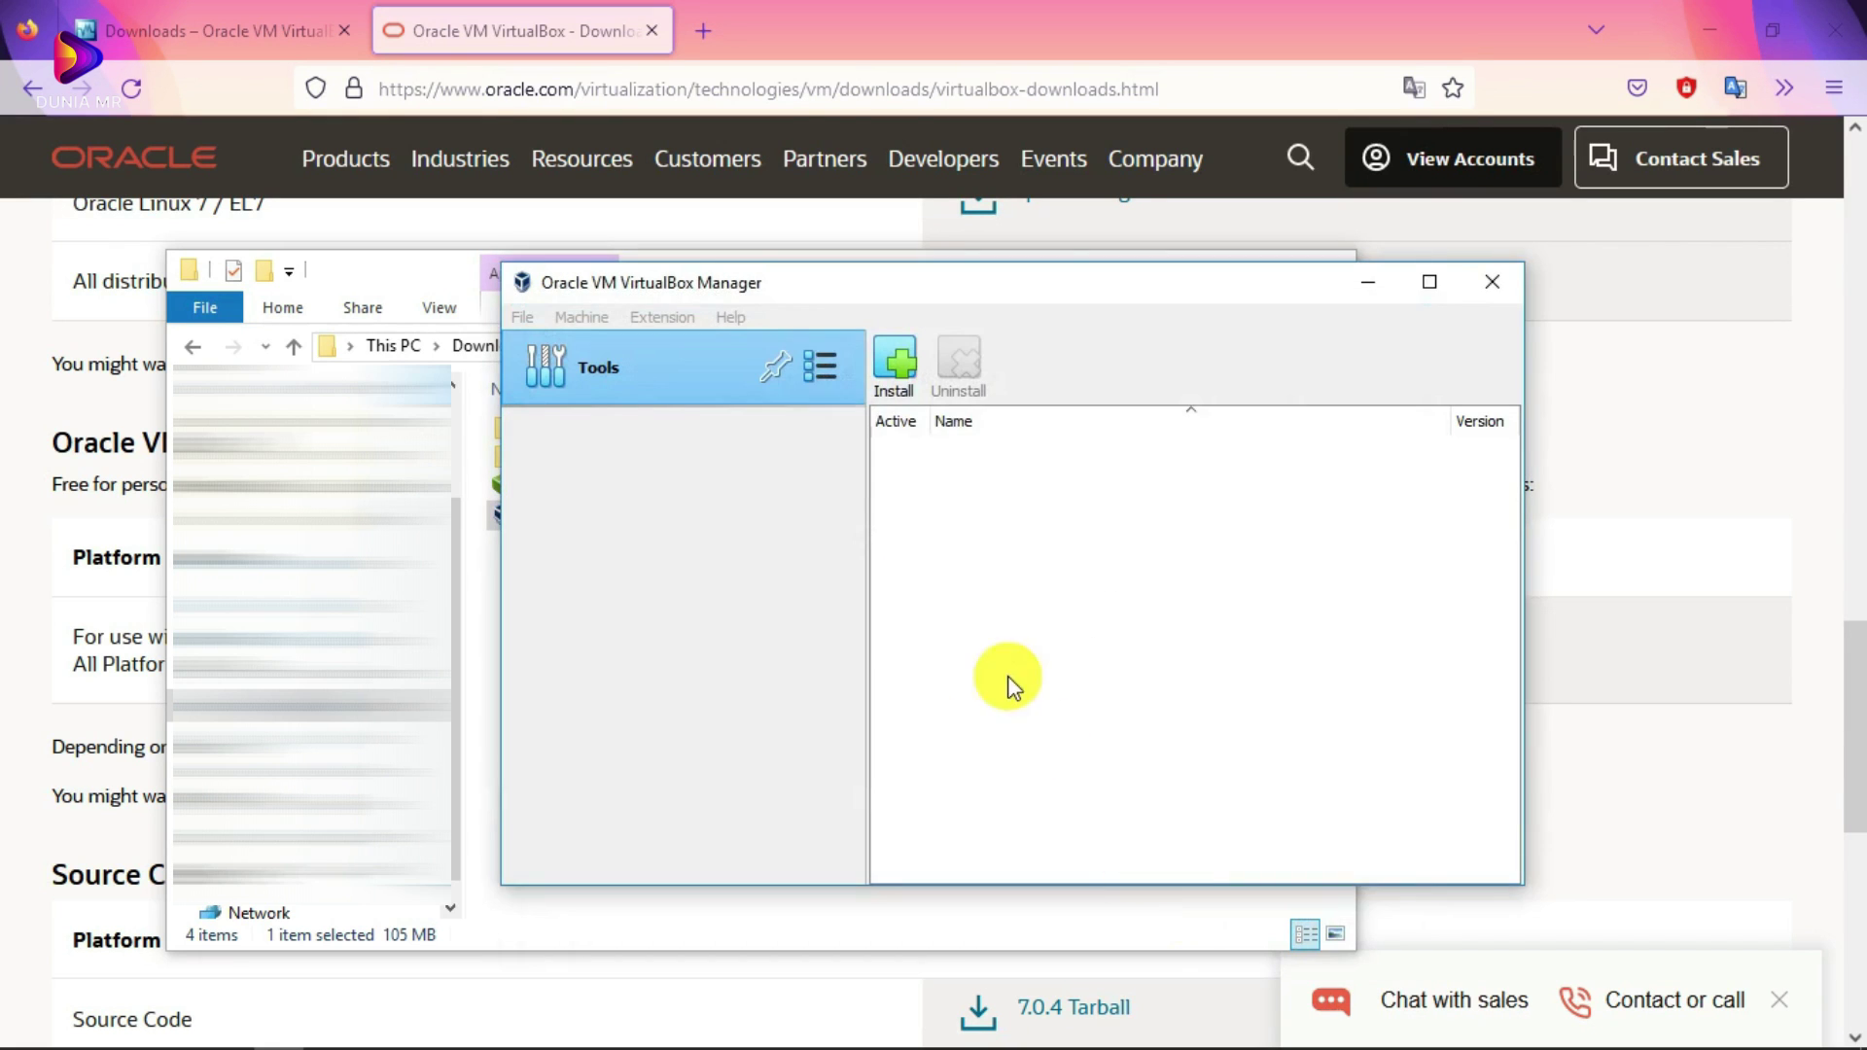
Step: Confirm installing the Extension Pack, read the license to its end and agree to it
key(Return)
scroll(1199, 768, down, 20)
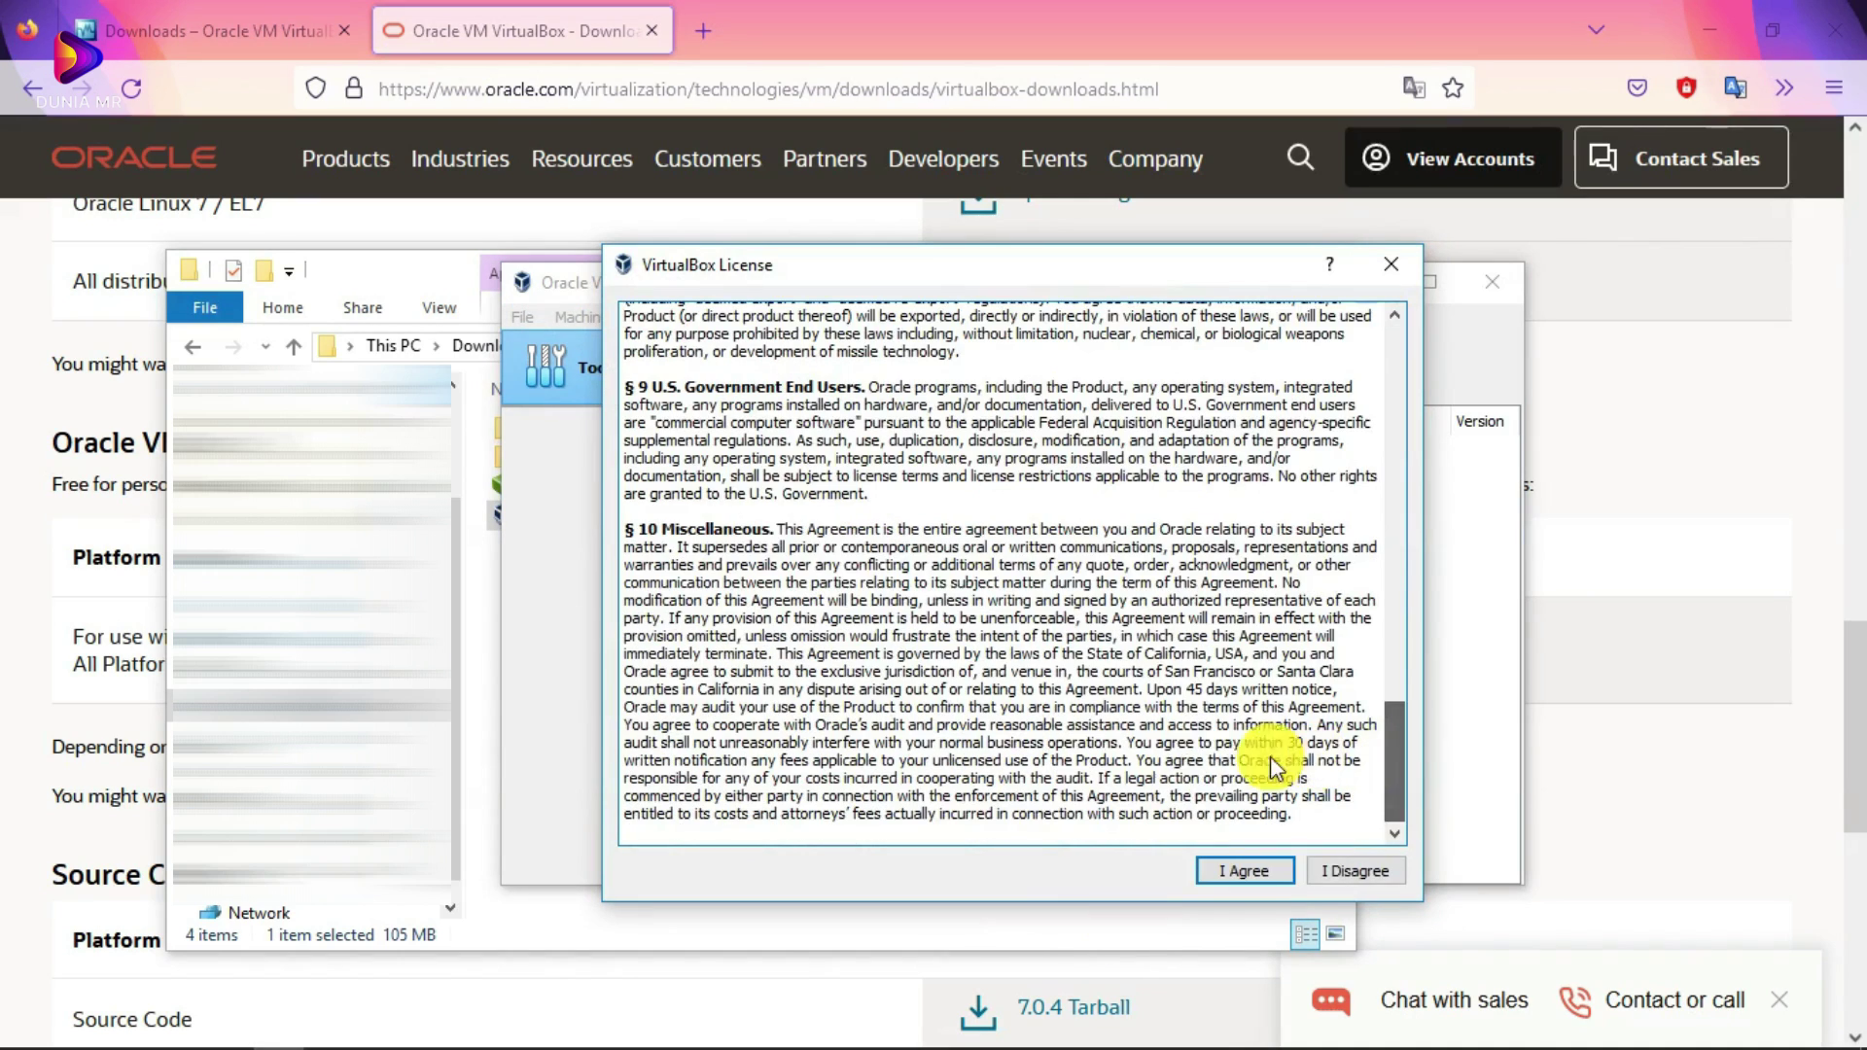
click(1235, 862)
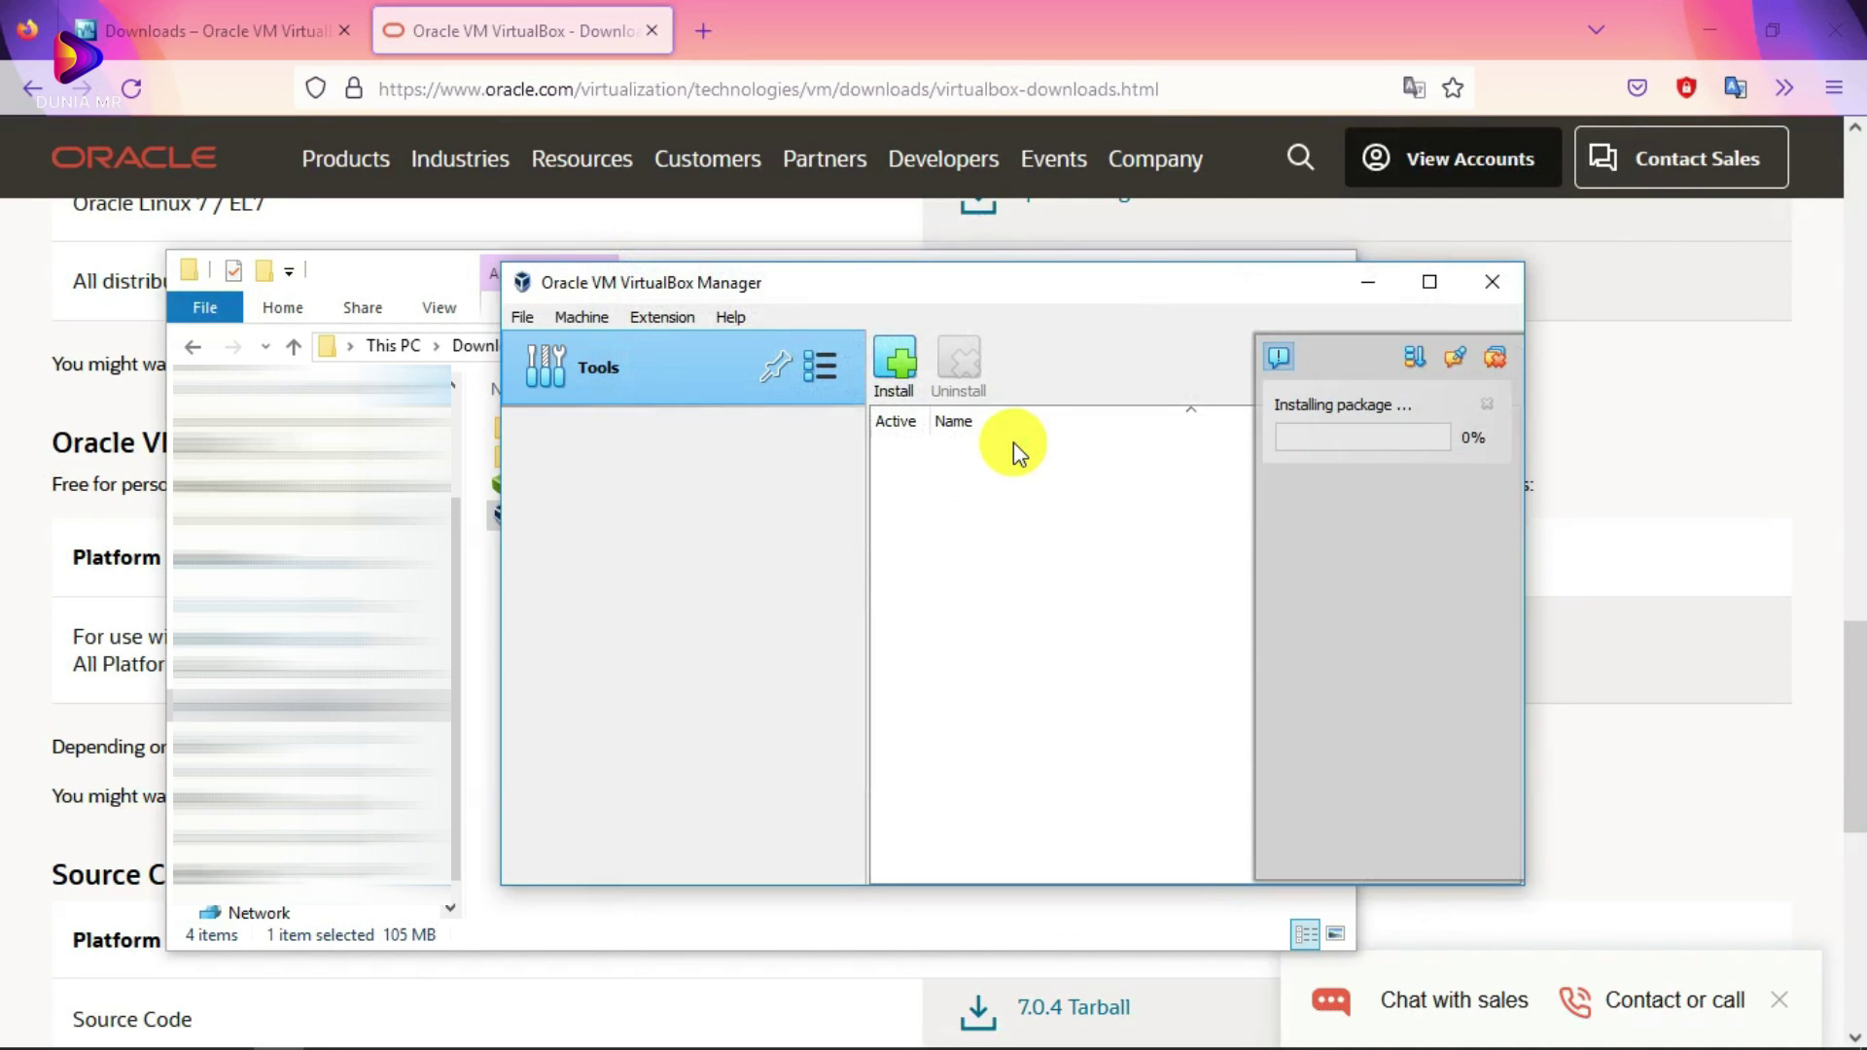
drag(1114, 283, 1044, 285)
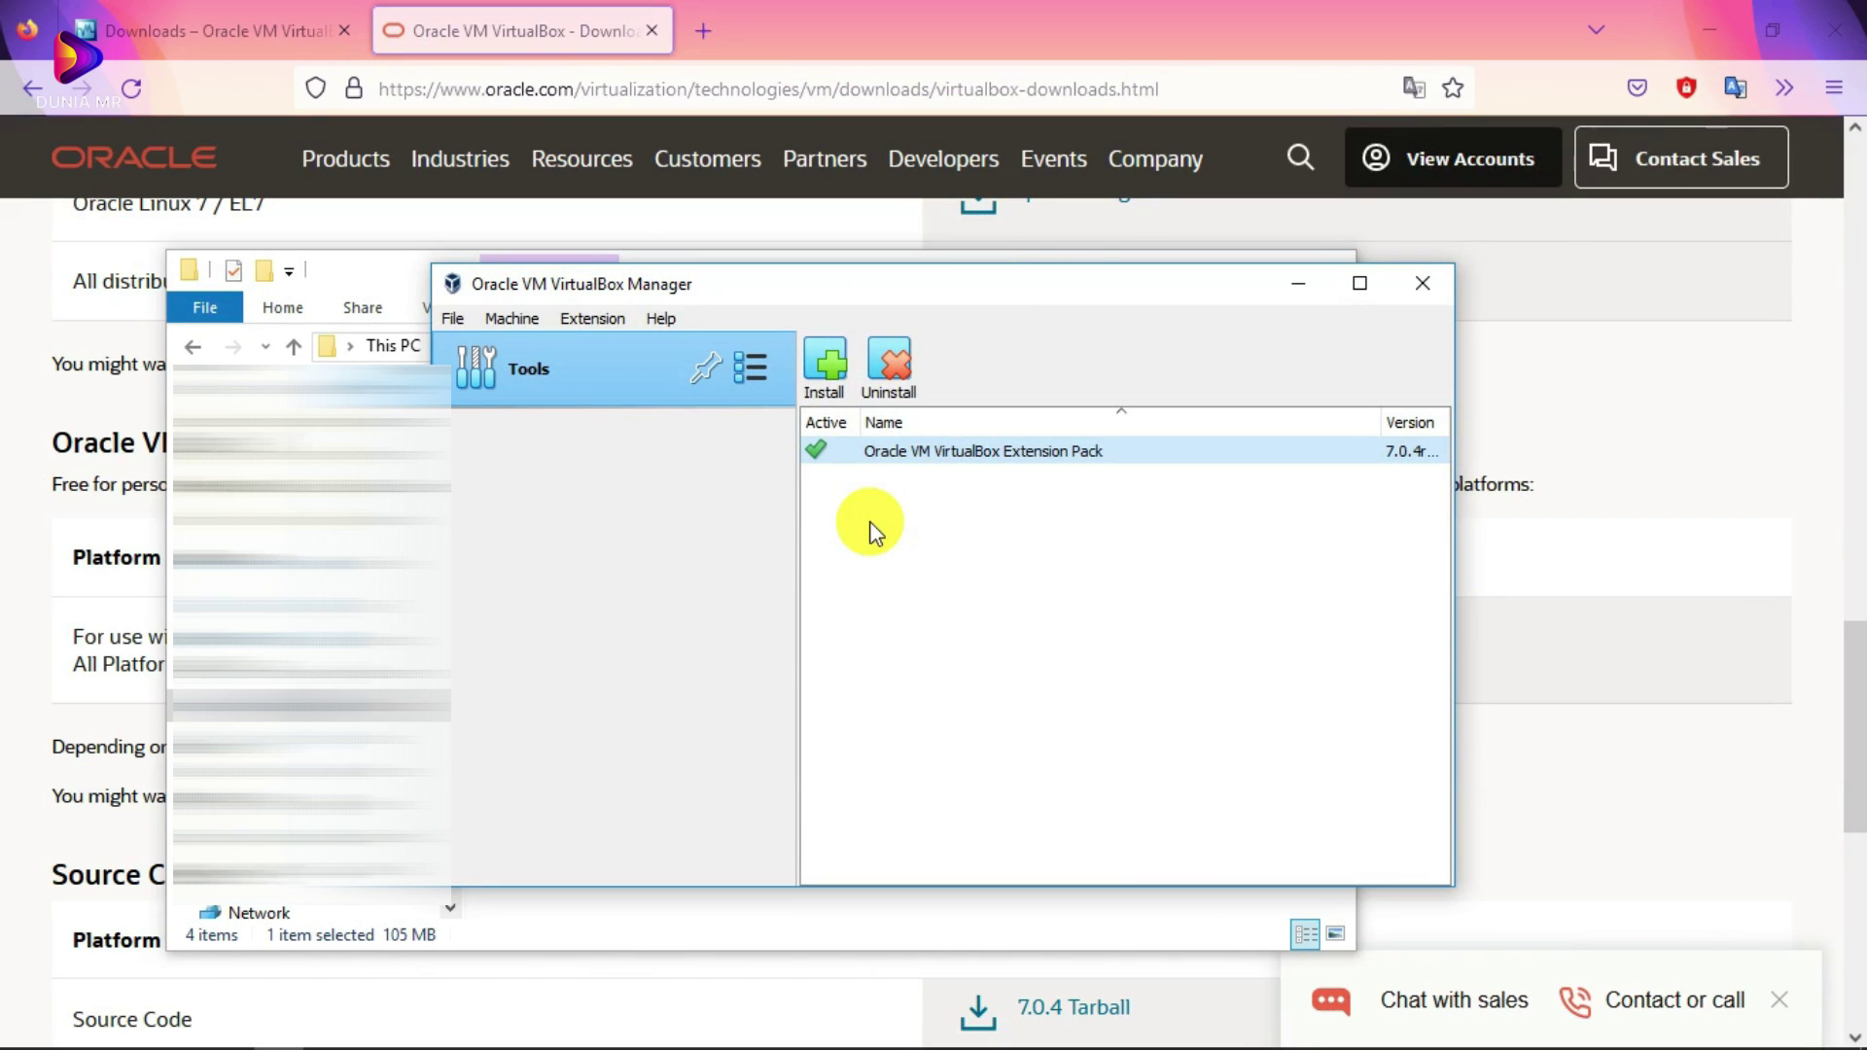
Step: Browse to the Programs\Kali Linux x86 folder for a virtual machine file to add, and close the file chooser without adding one
click(598, 318)
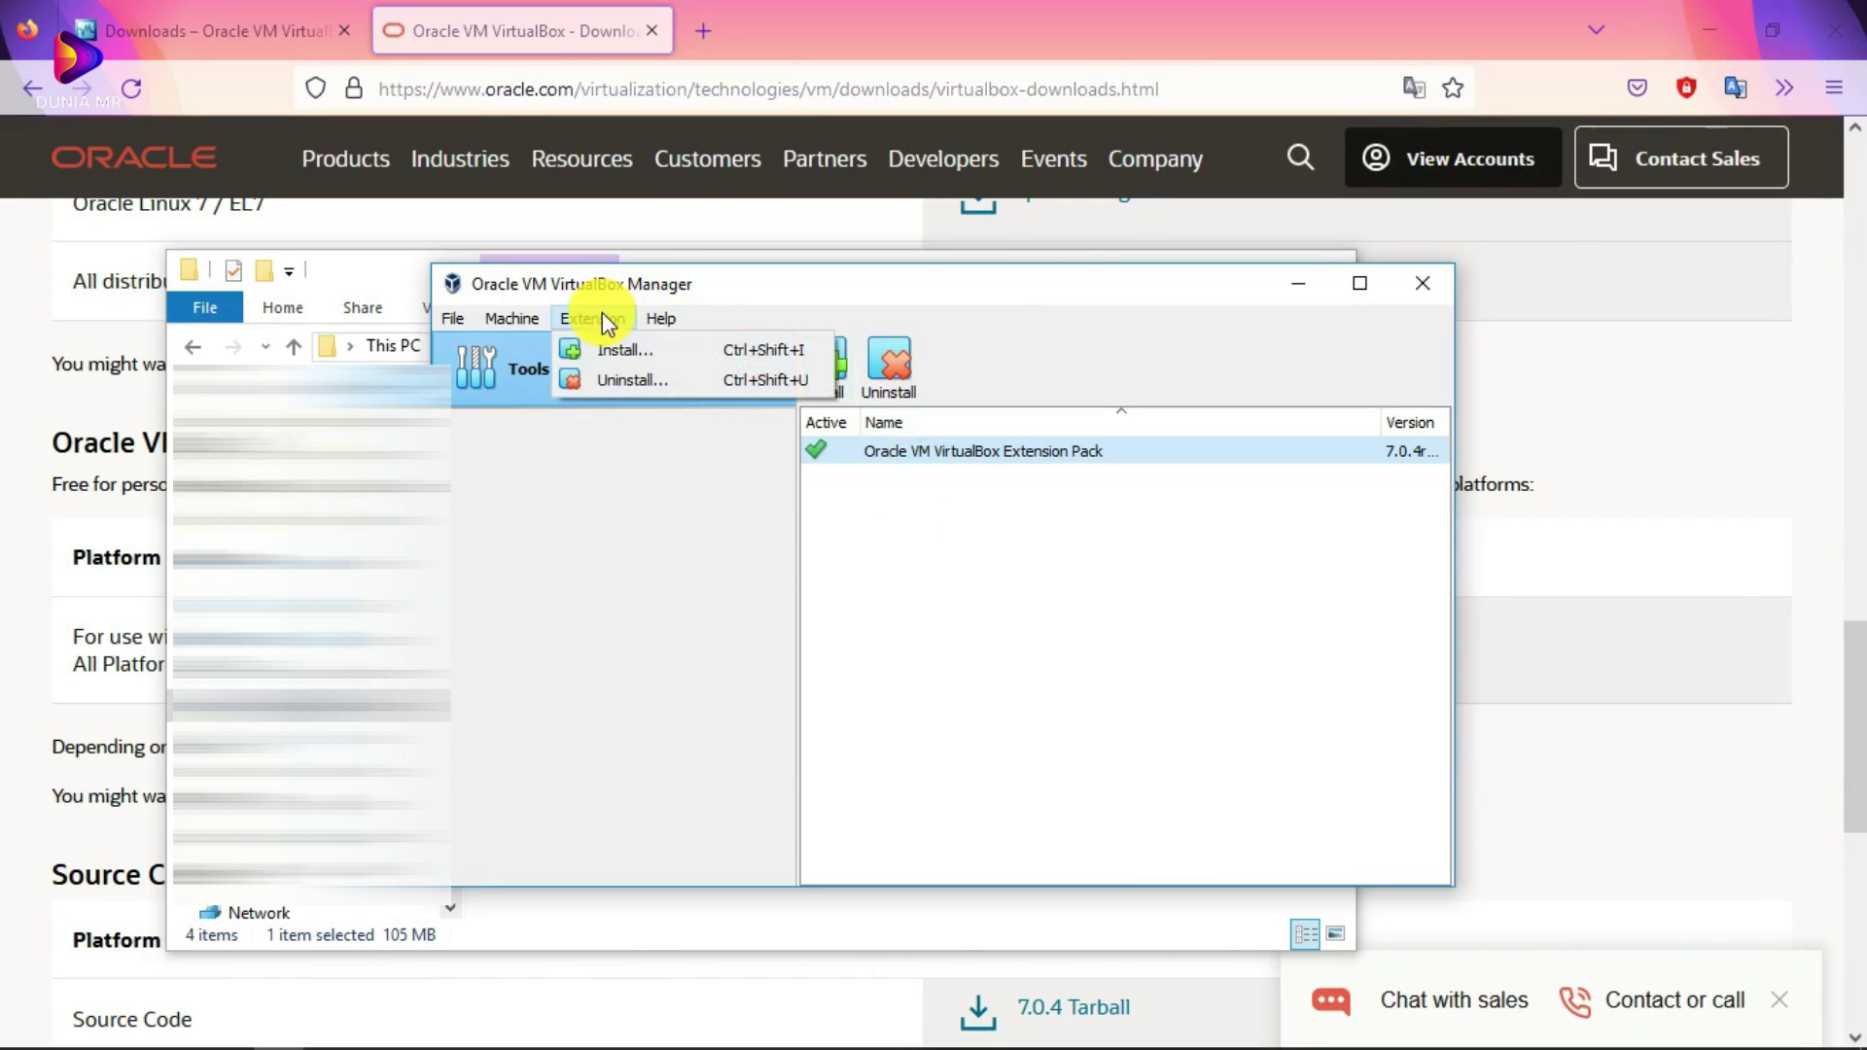
click(538, 449)
click(498, 321)
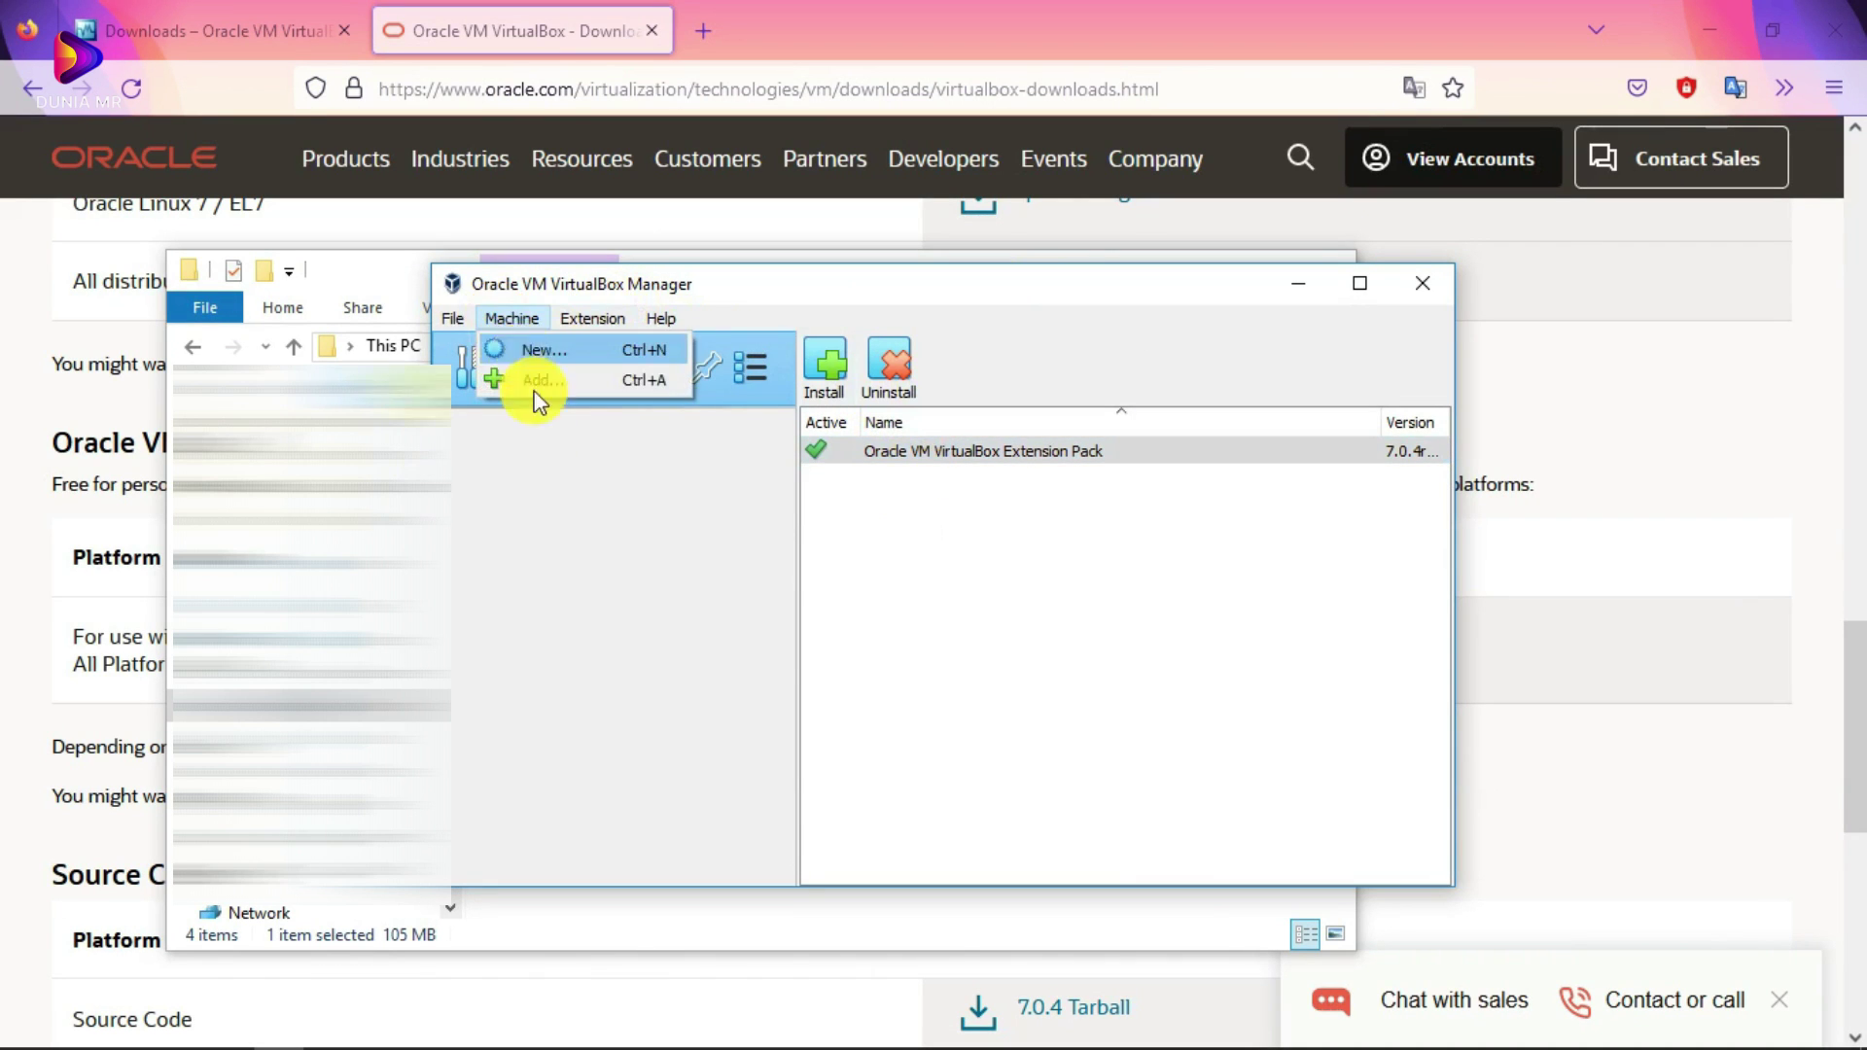
click(510, 319)
click(511, 319)
click(537, 381)
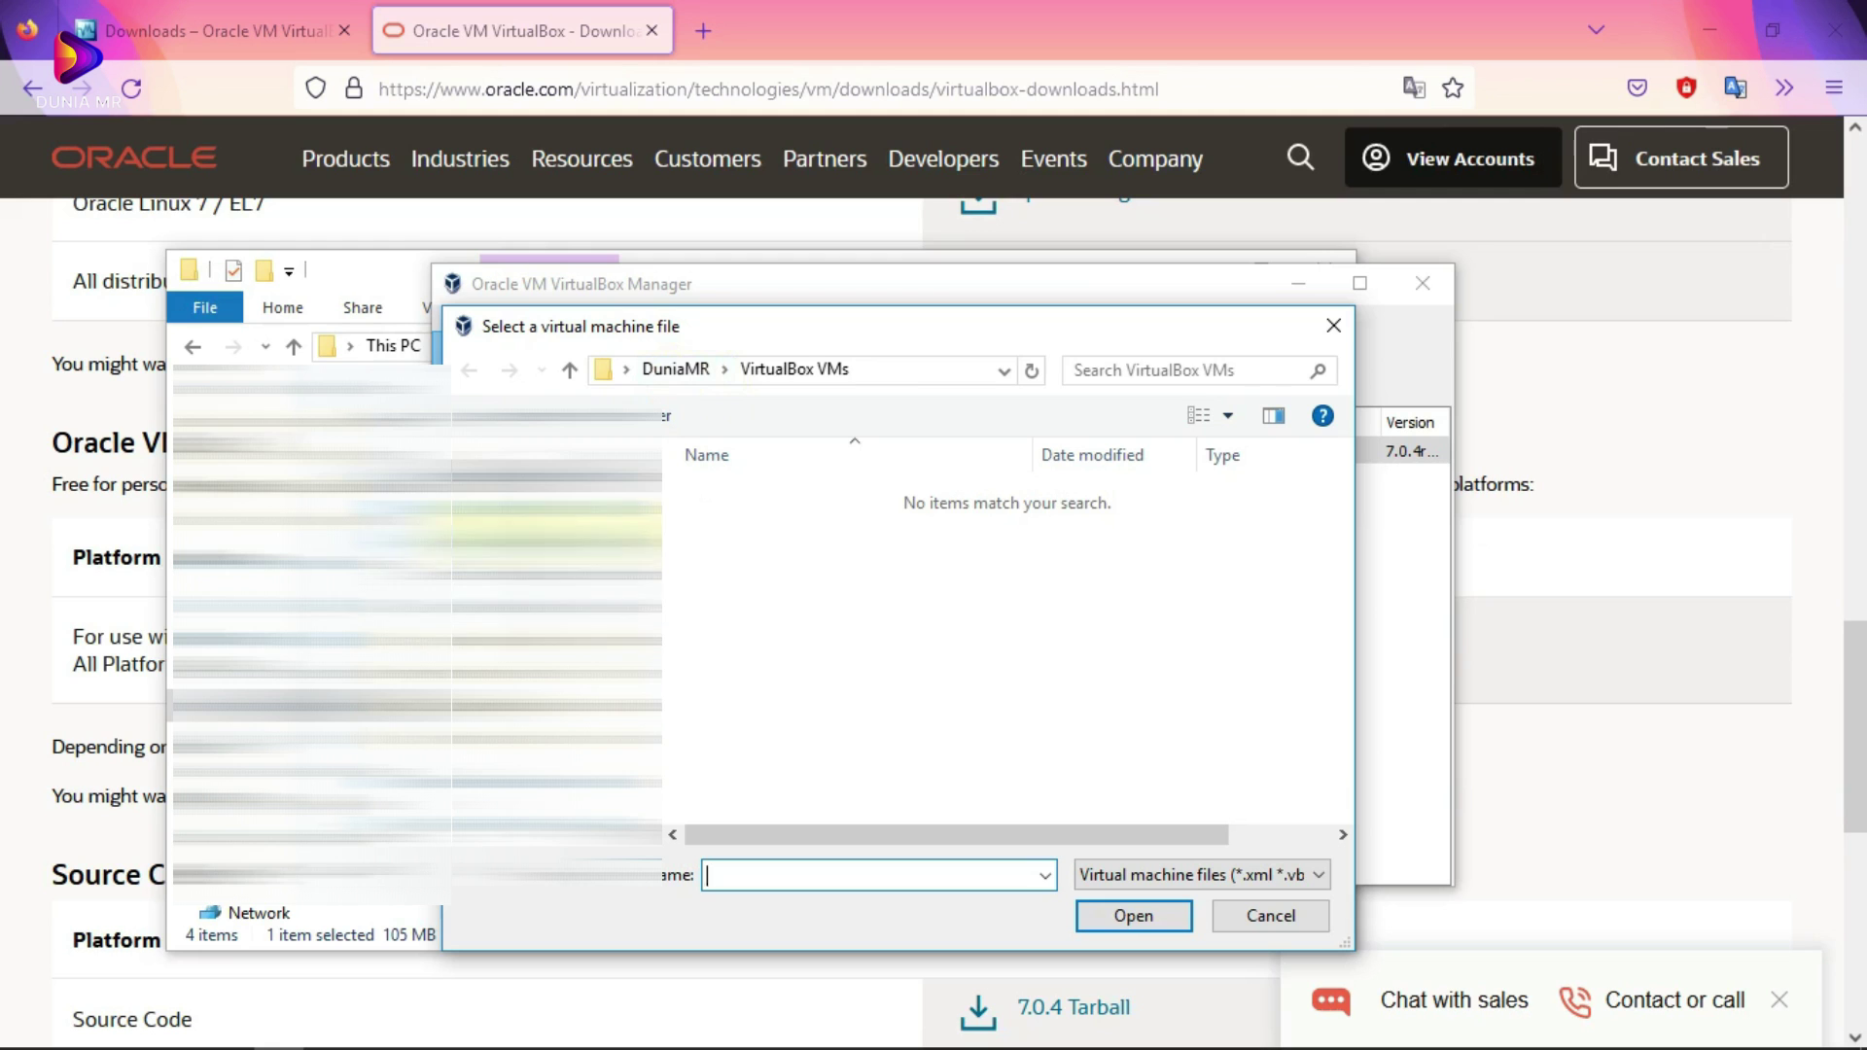
click(554, 583)
click(772, 523)
double_click(772, 523)
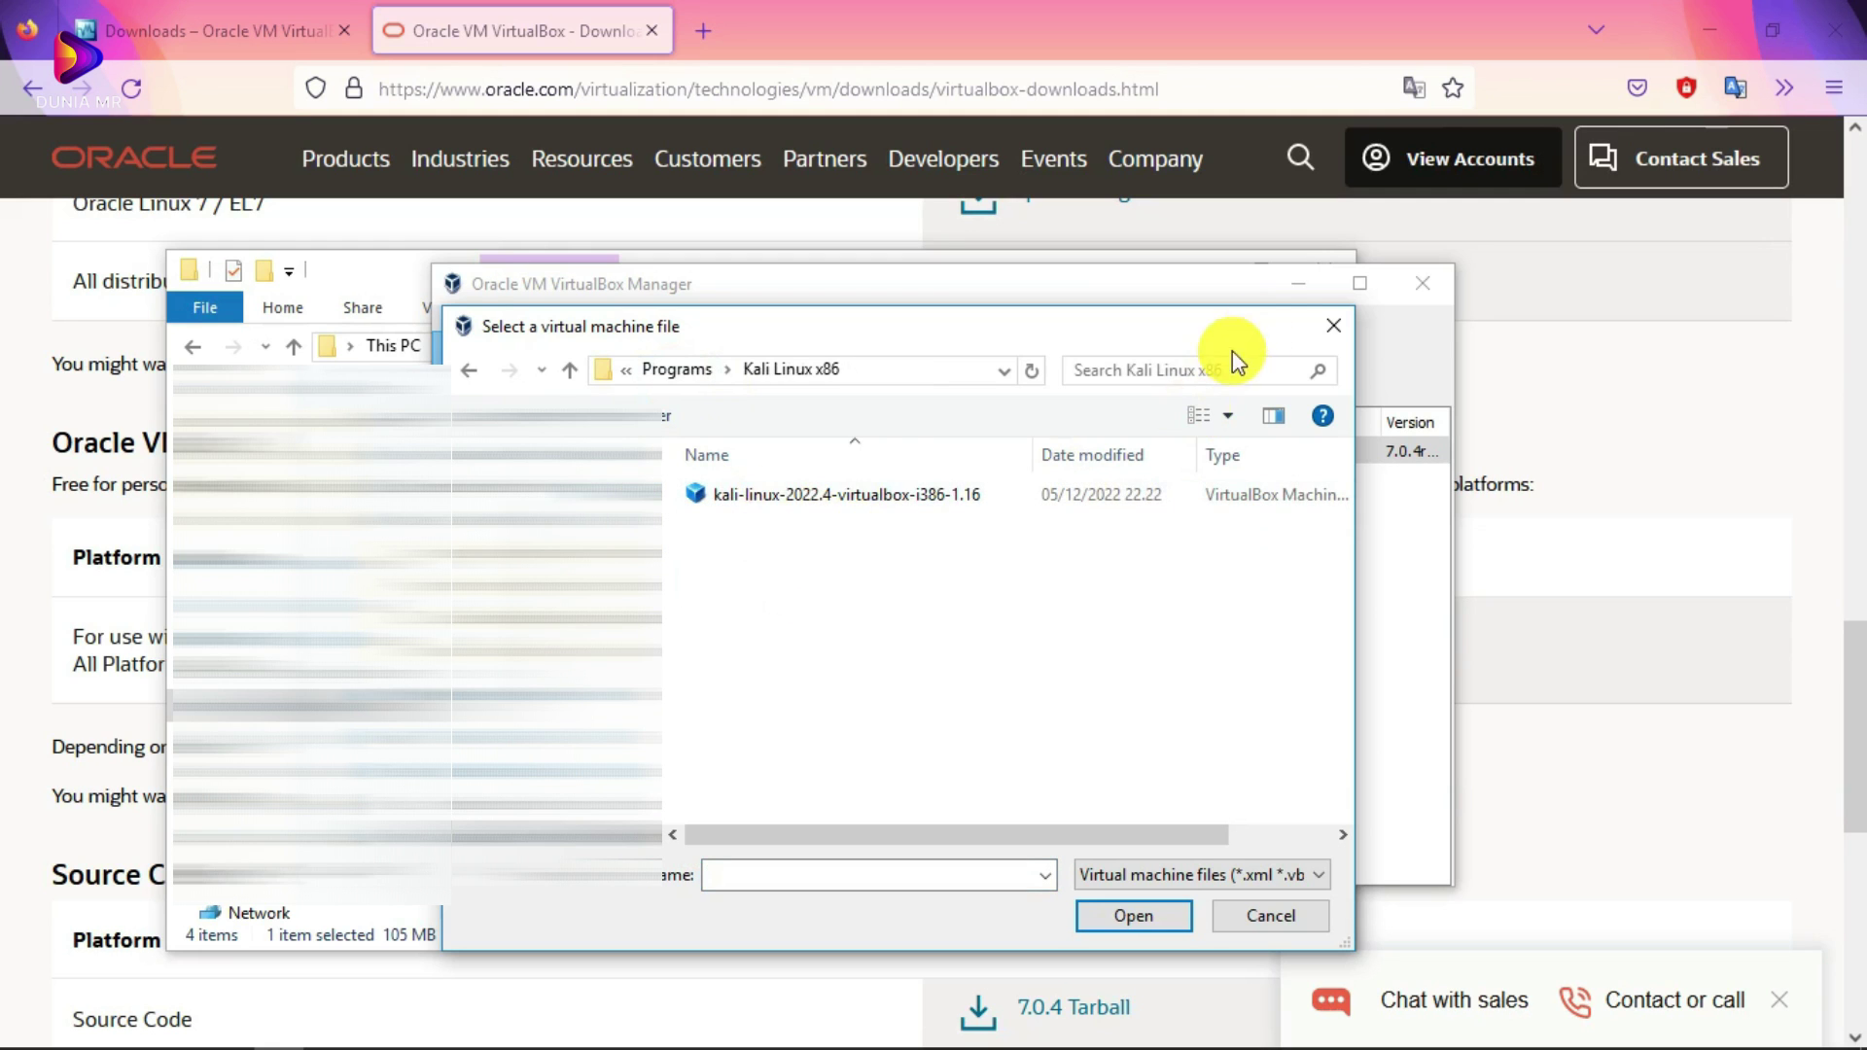
click(1332, 326)
drag(764, 285, 912, 299)
click(651, 329)
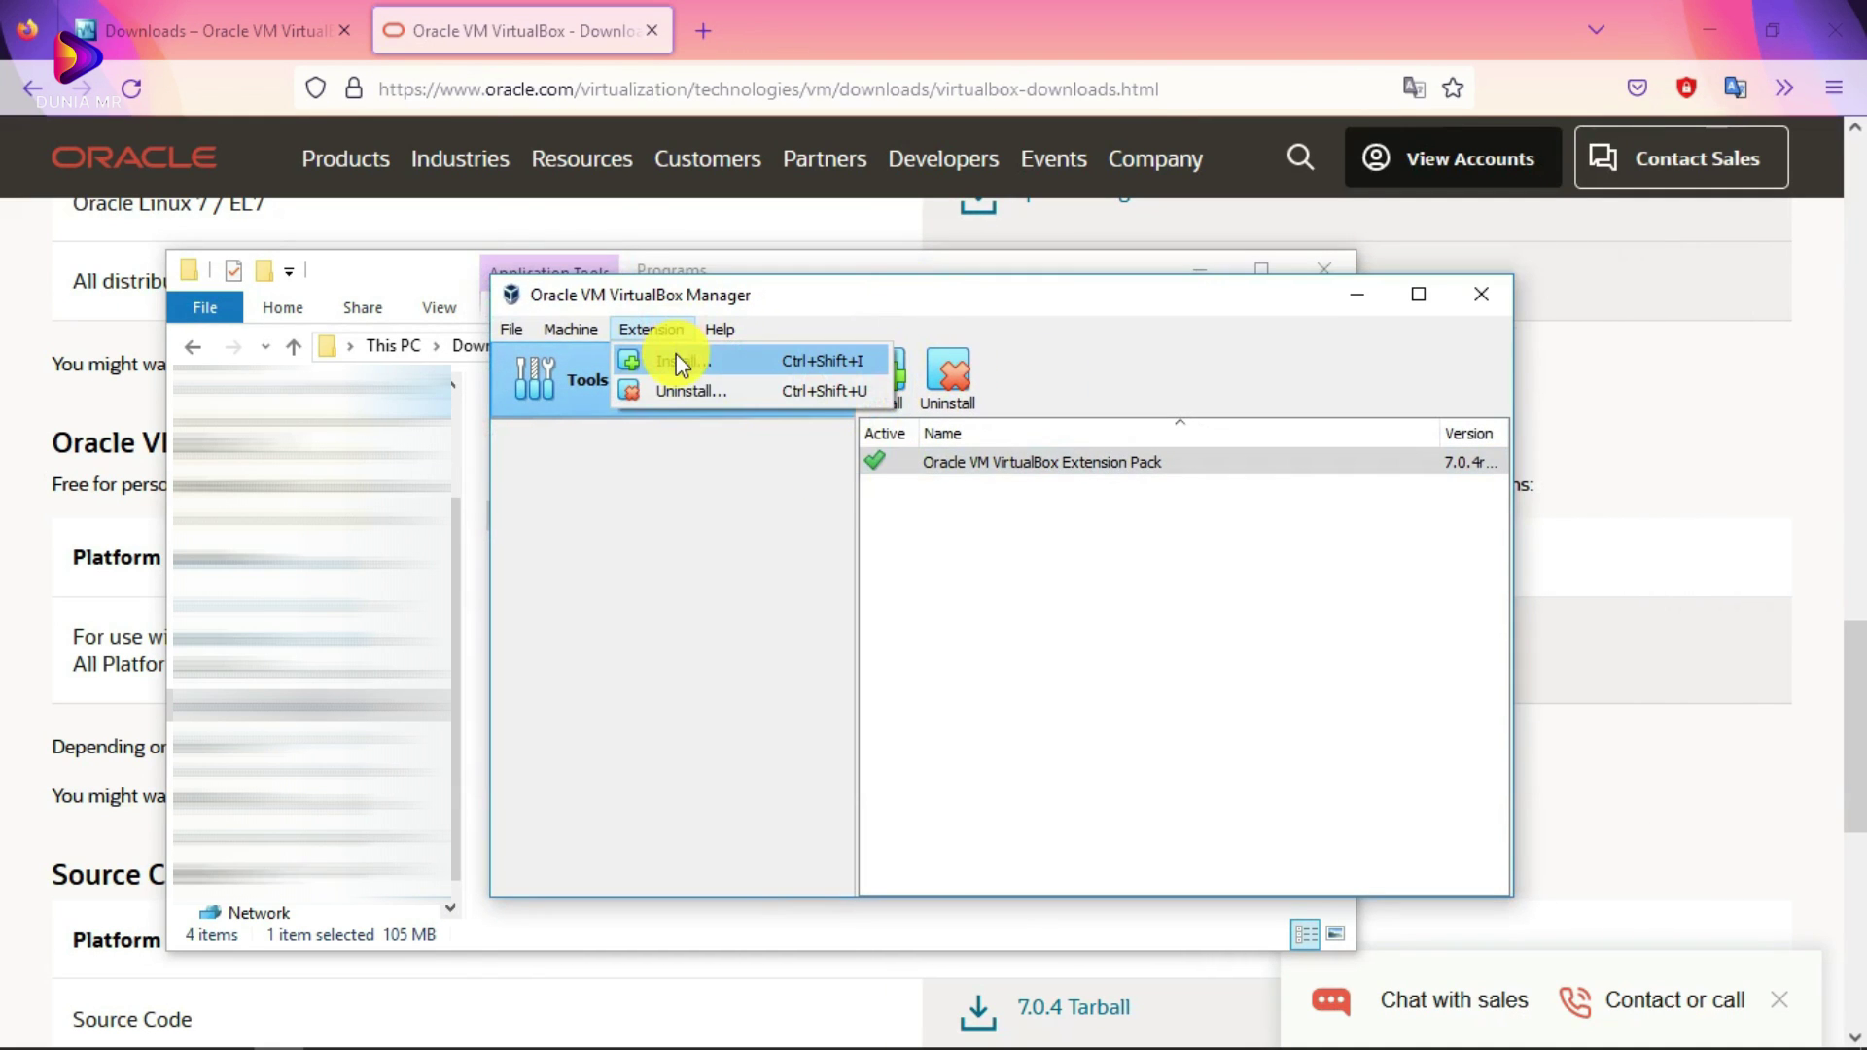
click(677, 359)
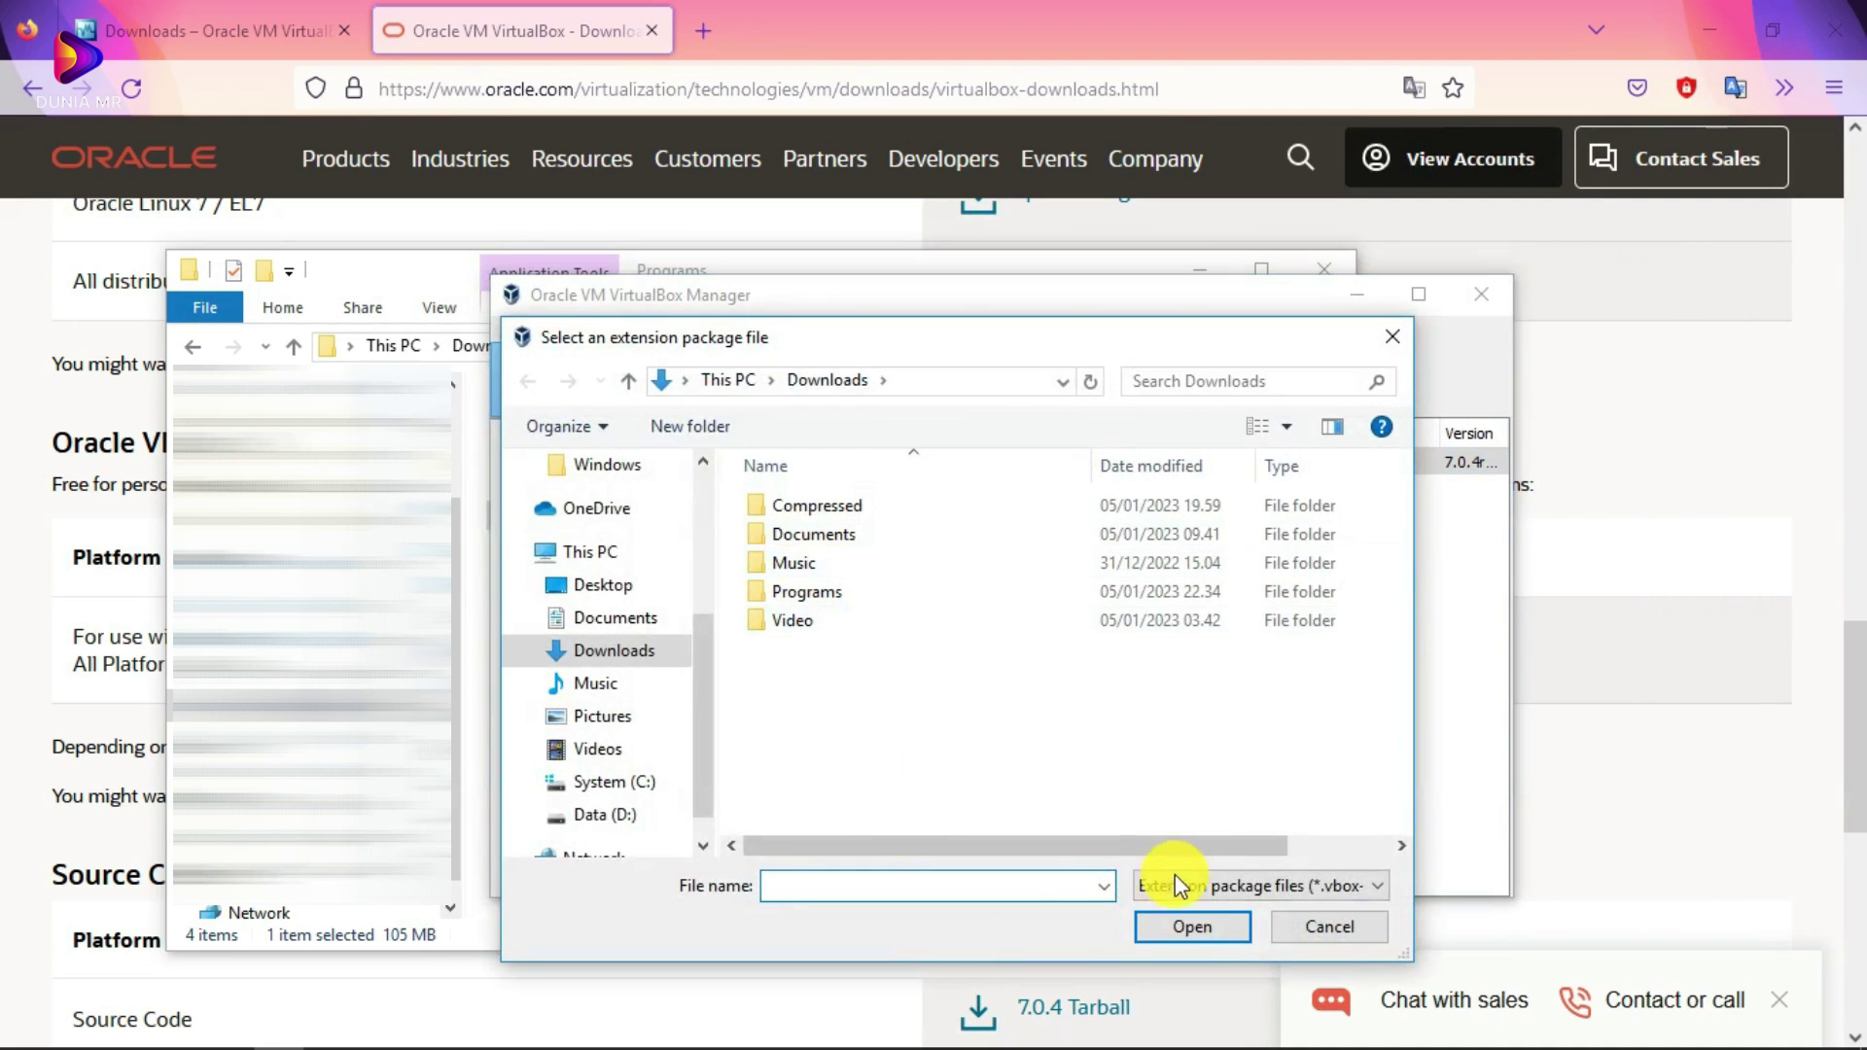
double_click(805, 591)
click(1393, 336)
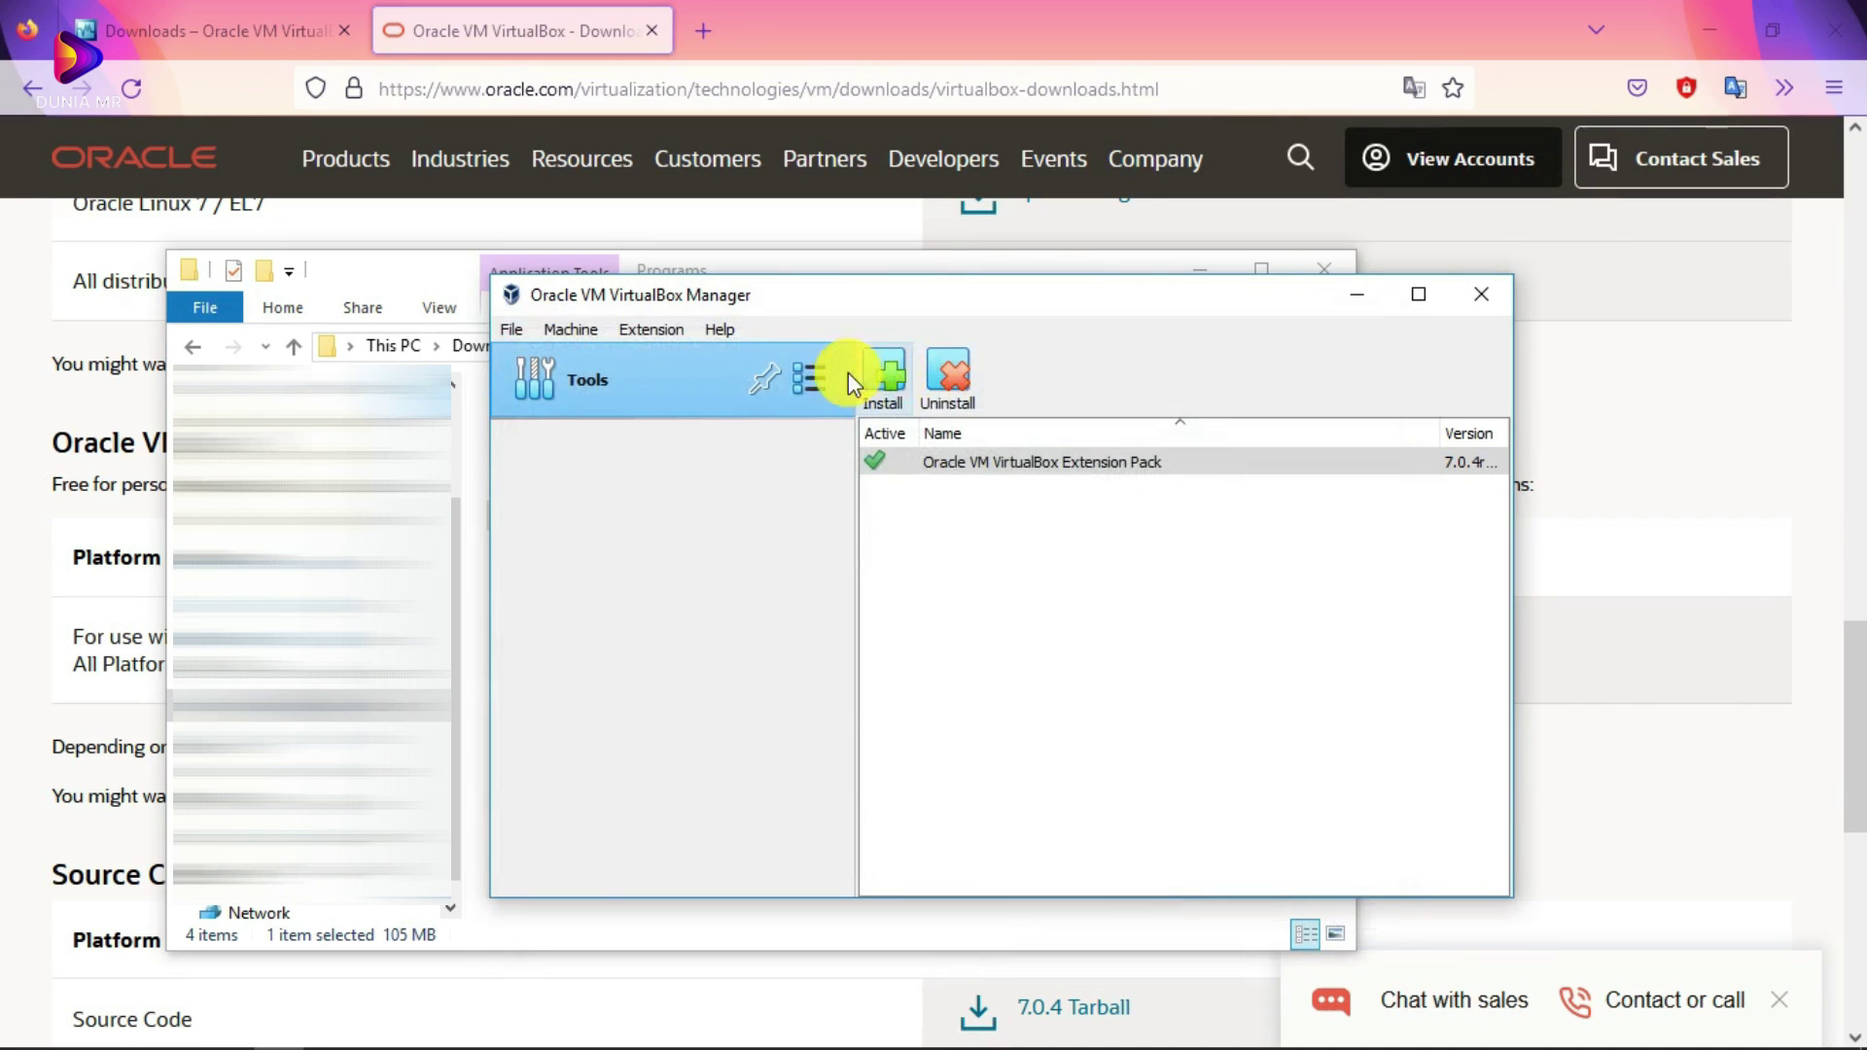
Step: Start creating a virtual machine named Windows XP in the default folder, leaving the ISO image unselected
click(580, 331)
click(595, 356)
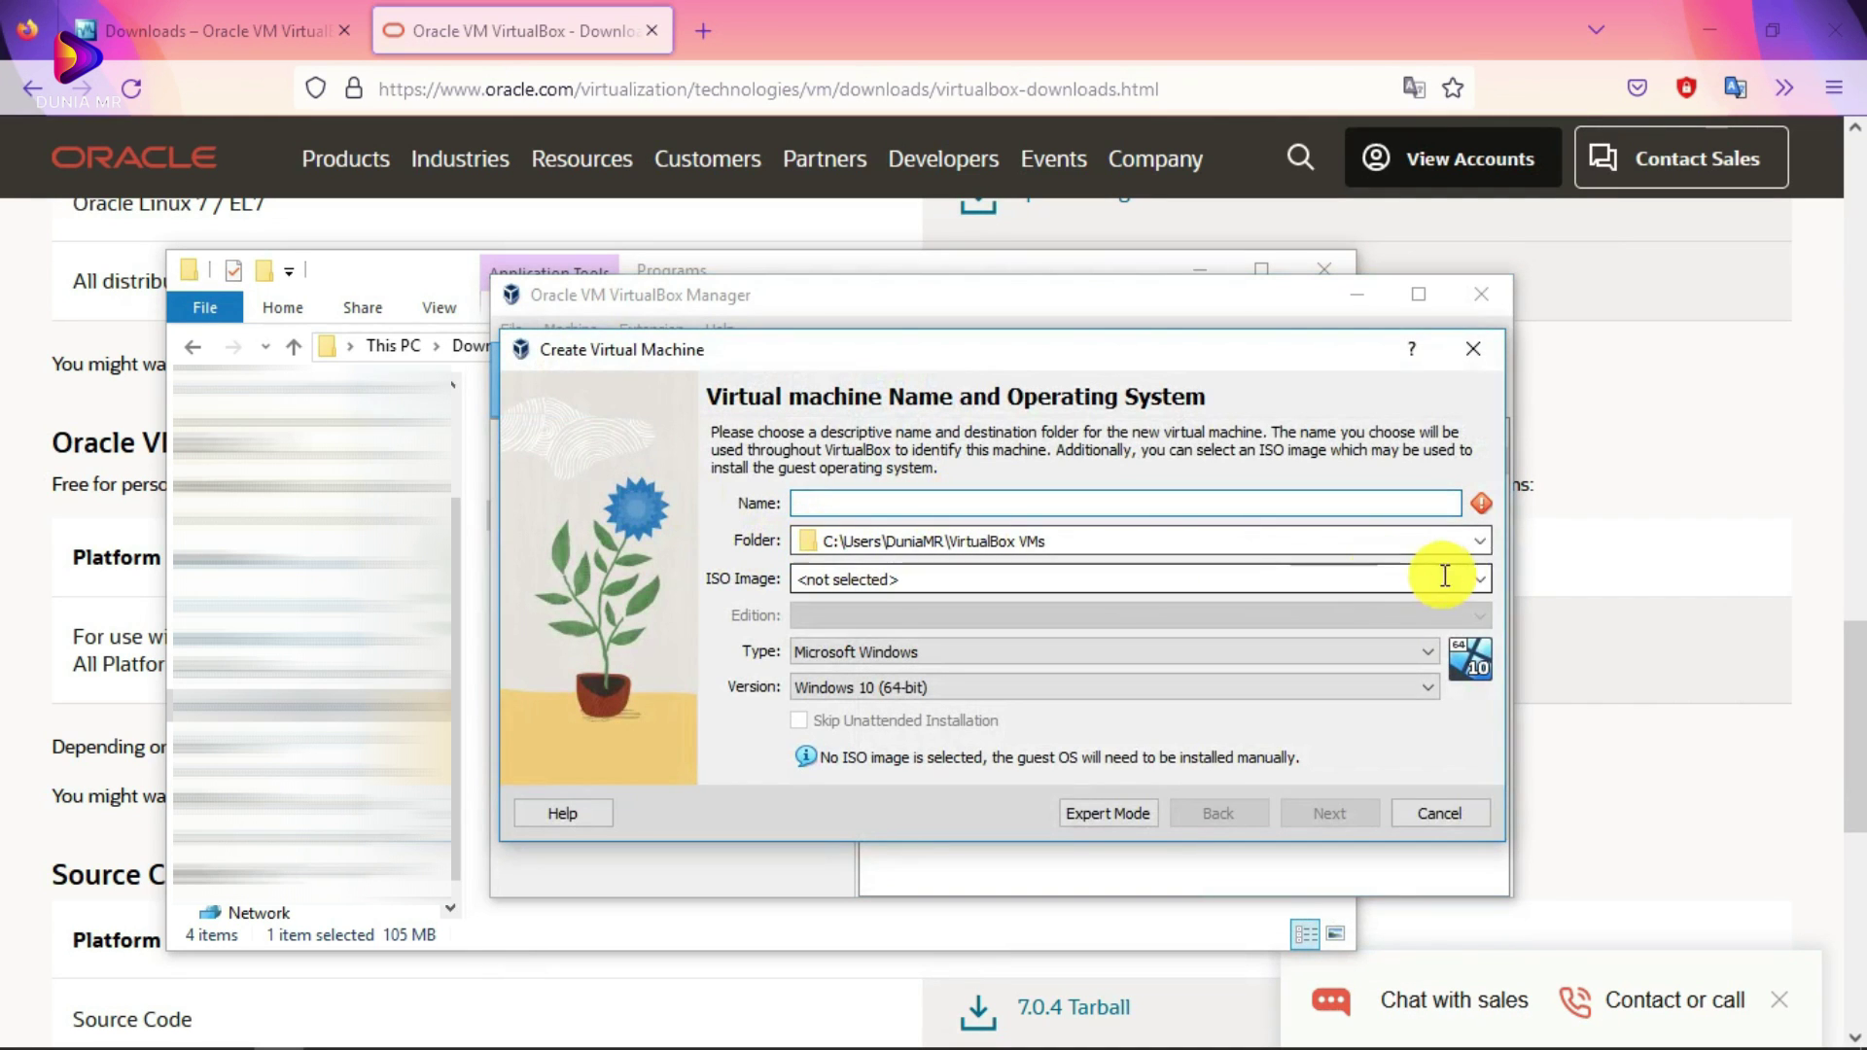
click(1475, 541)
click(1475, 545)
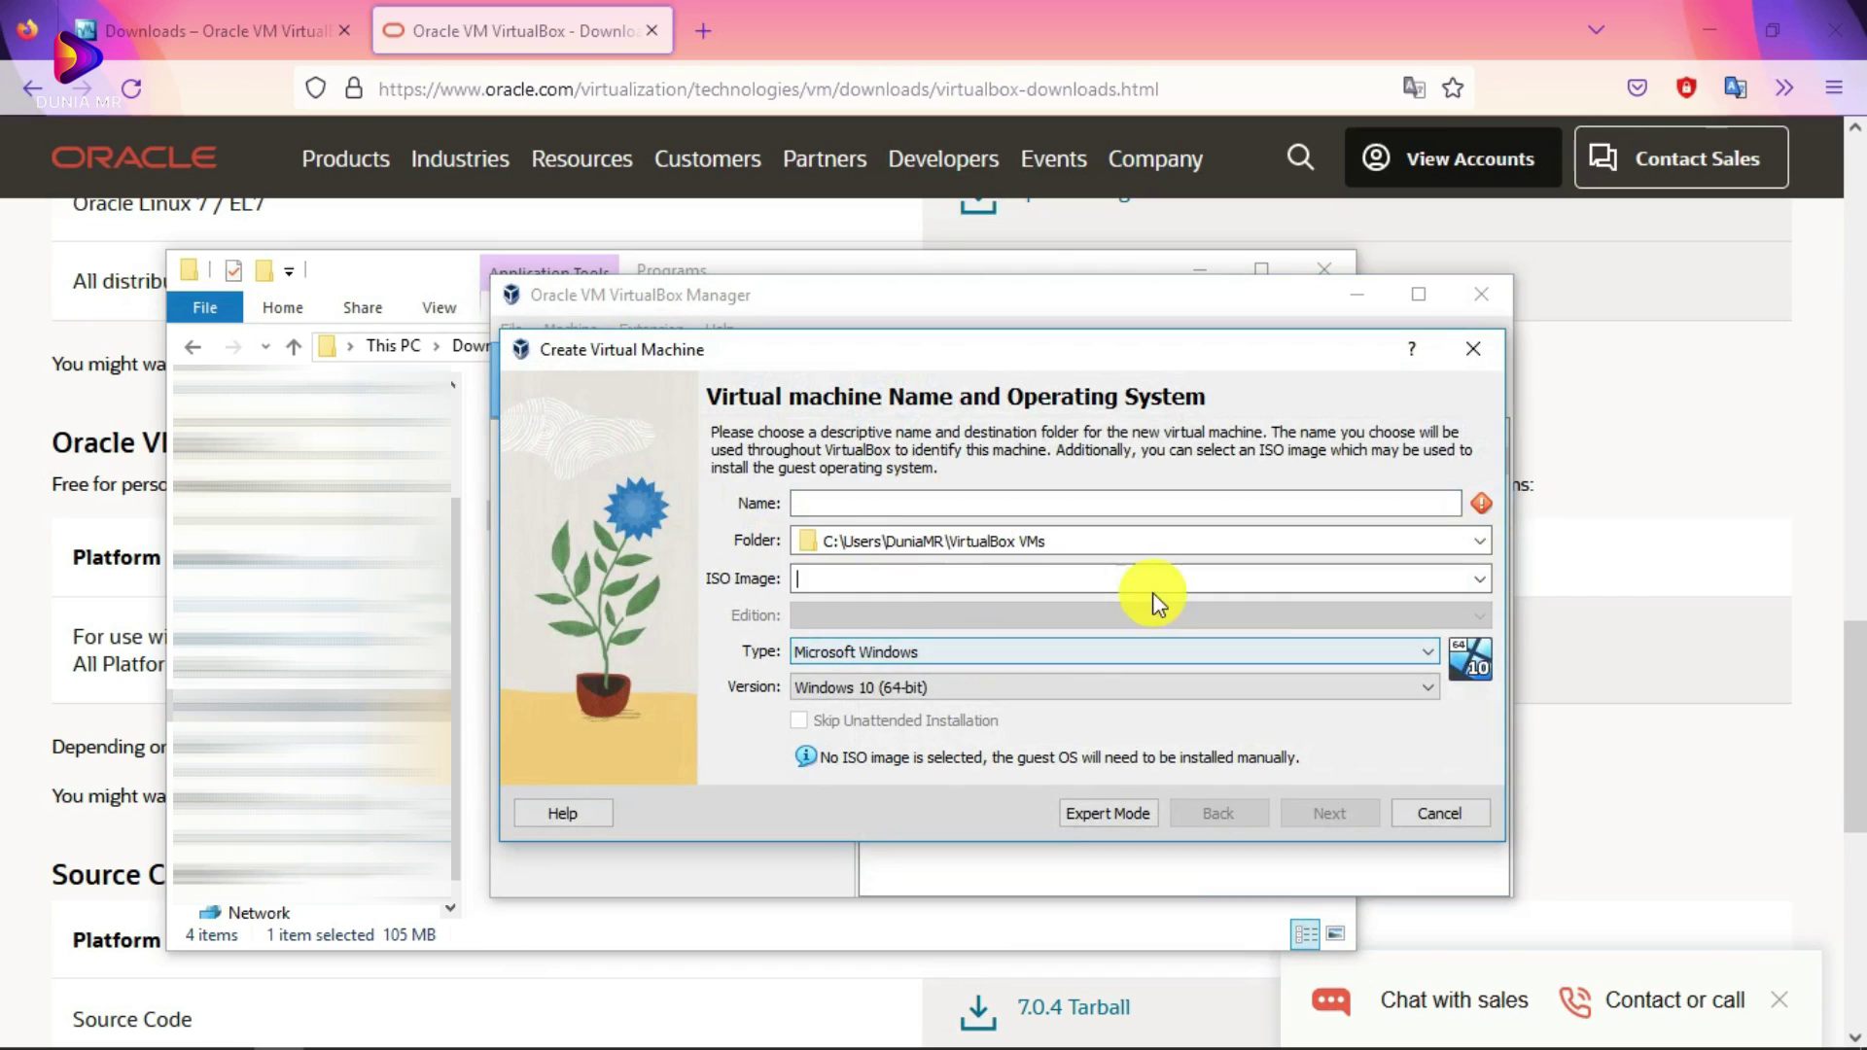
click(1243, 505)
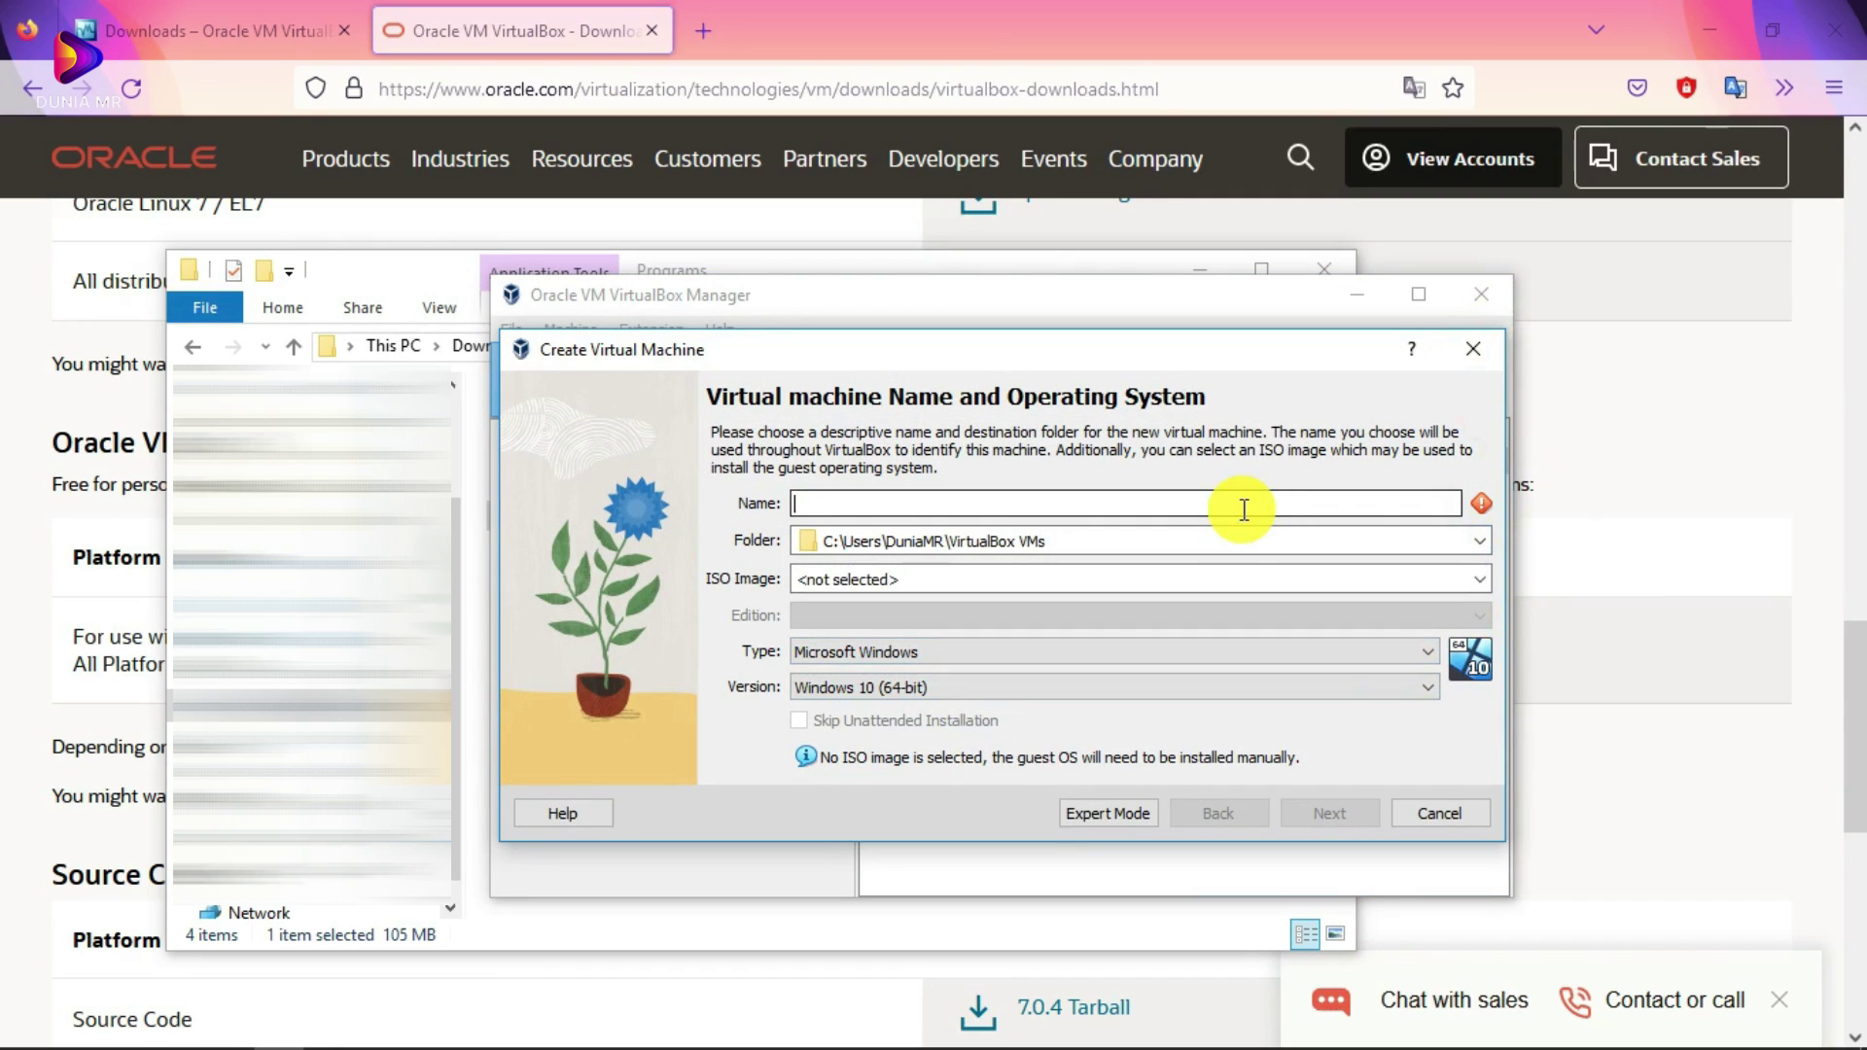
text(Windows XP)
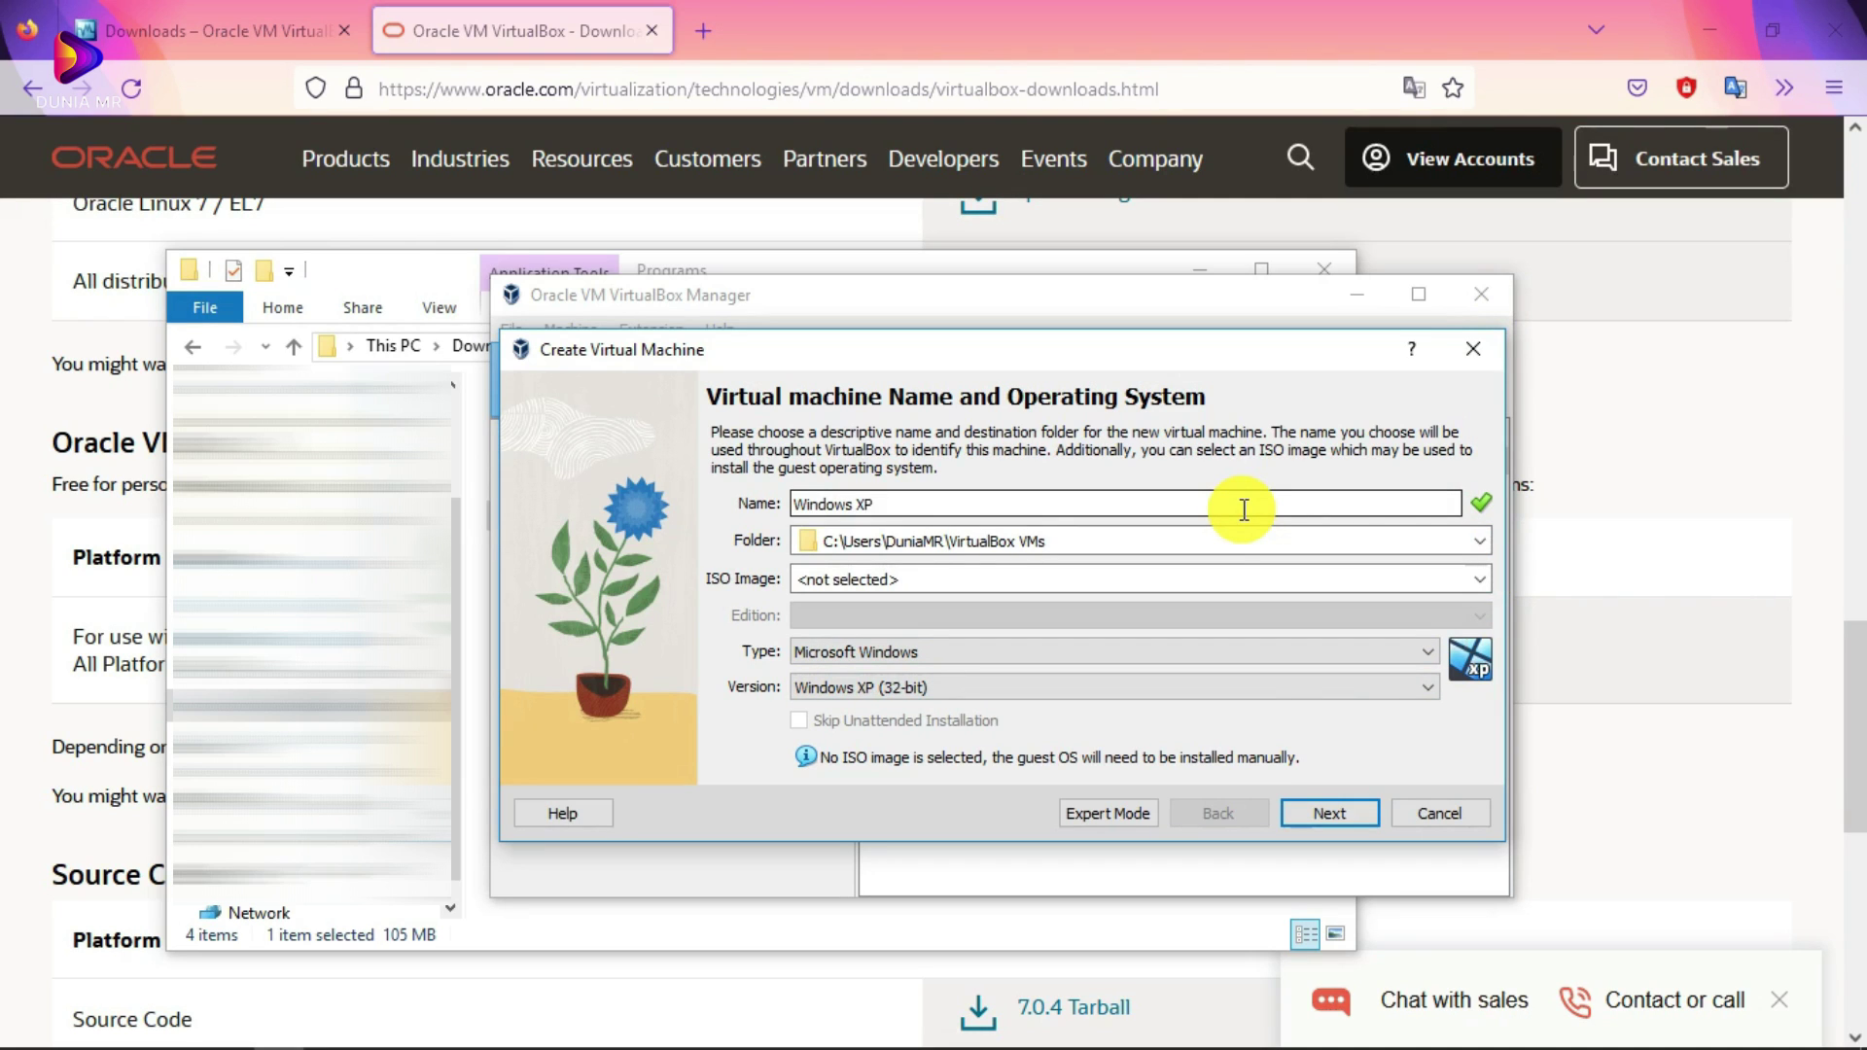
click(1473, 579)
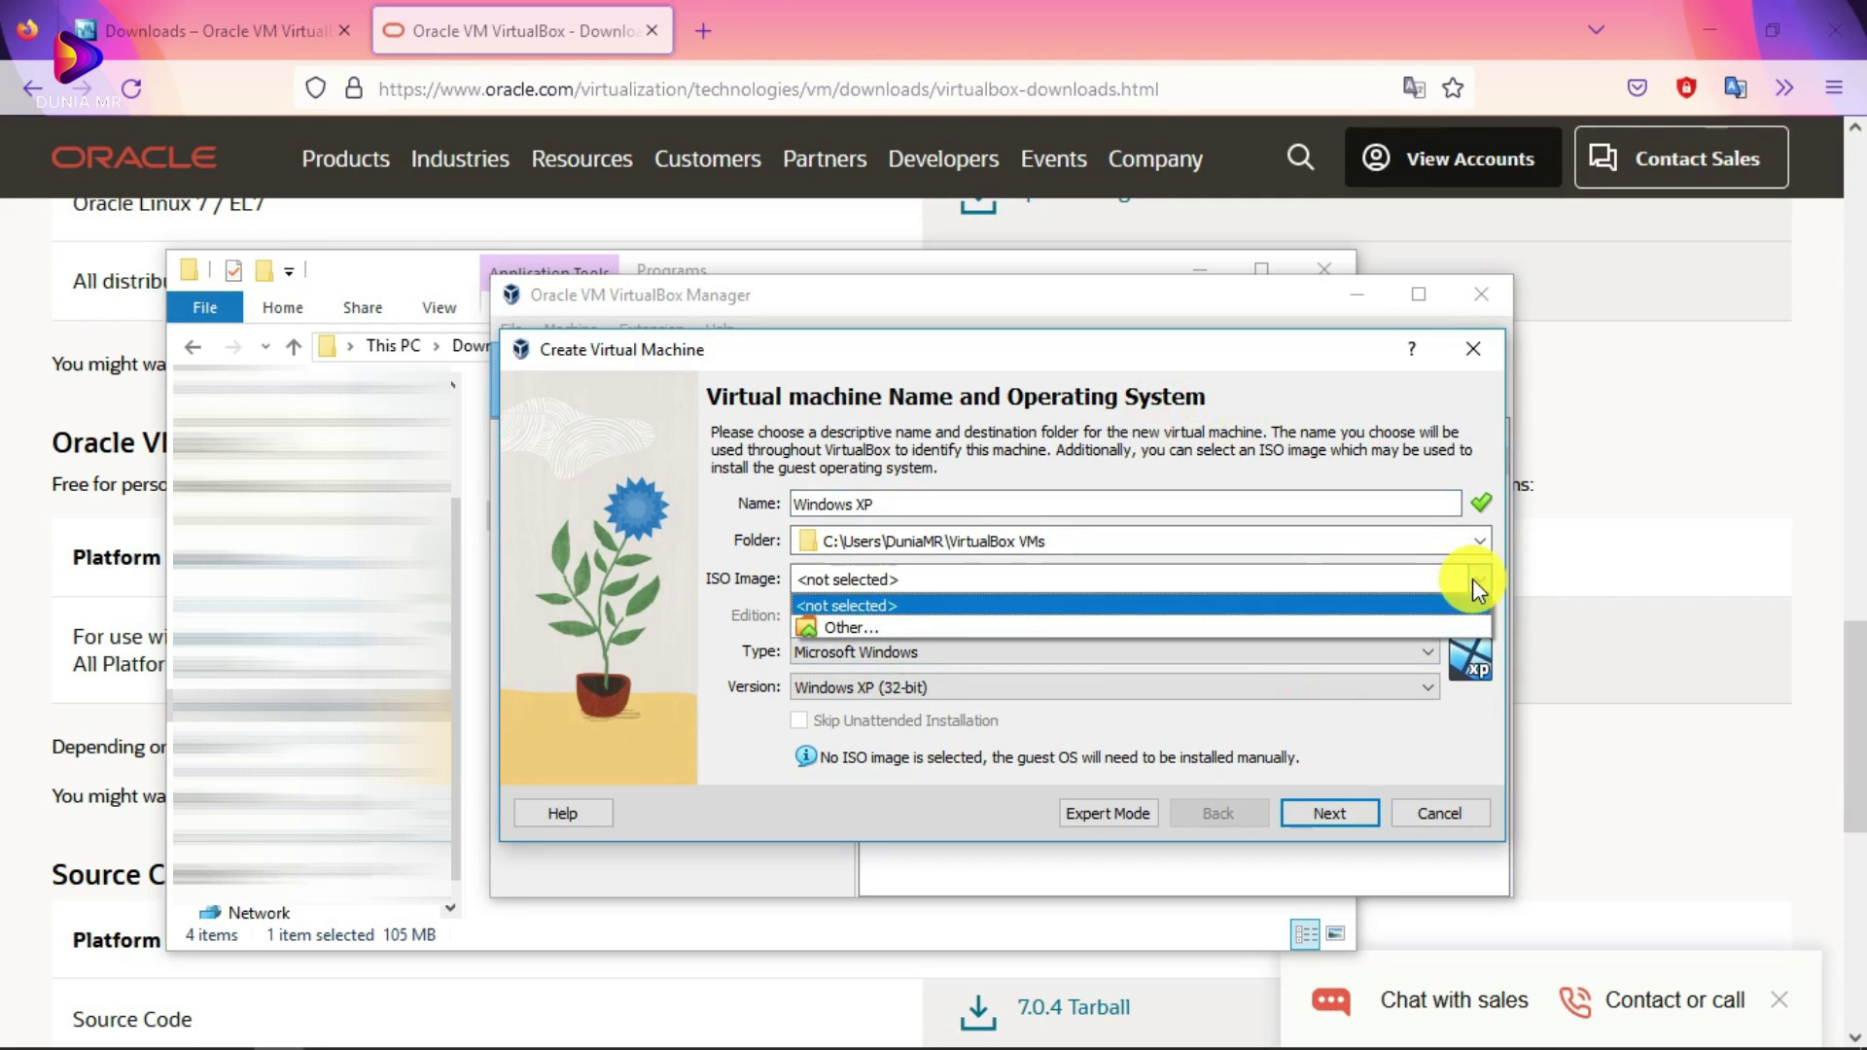
click(1472, 579)
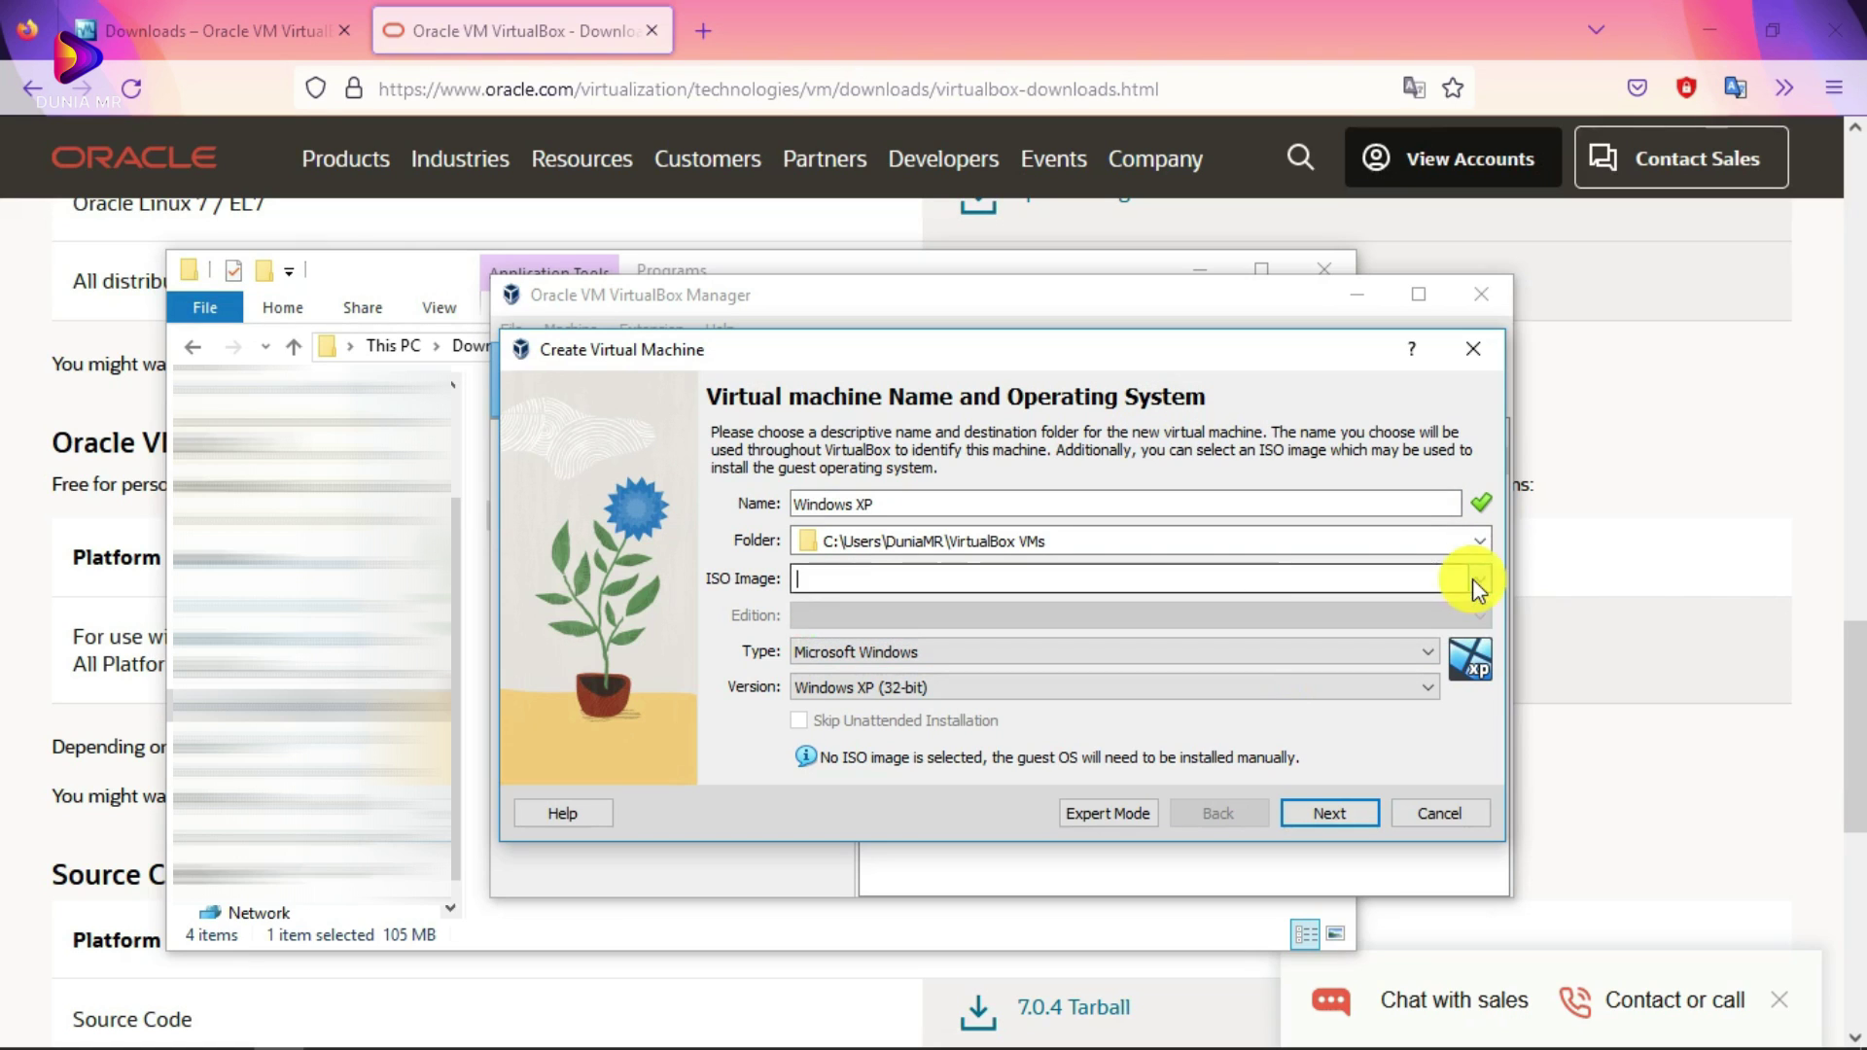
click(933, 581)
click(1110, 608)
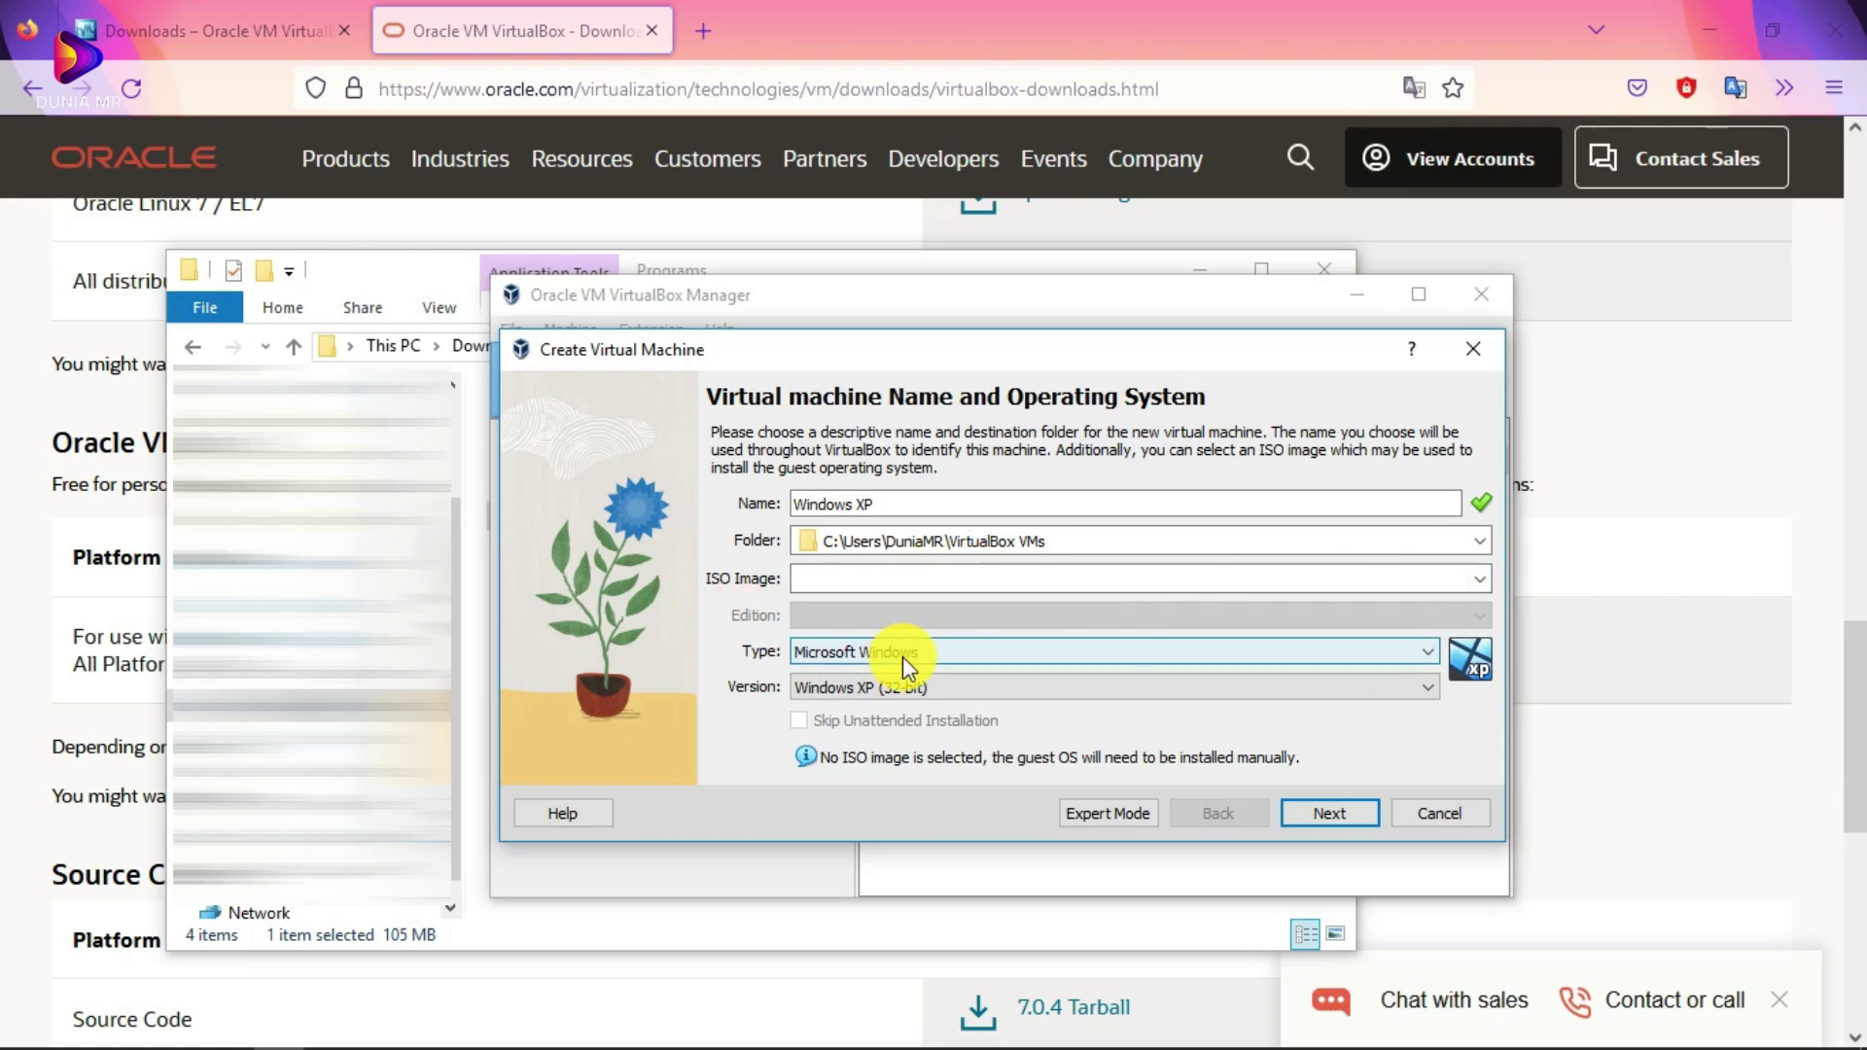
Step: Set the guest version to Windows XP (64-bit) and the base memory to 1024 MB, and continue to the virtual hard disk page
click(926, 685)
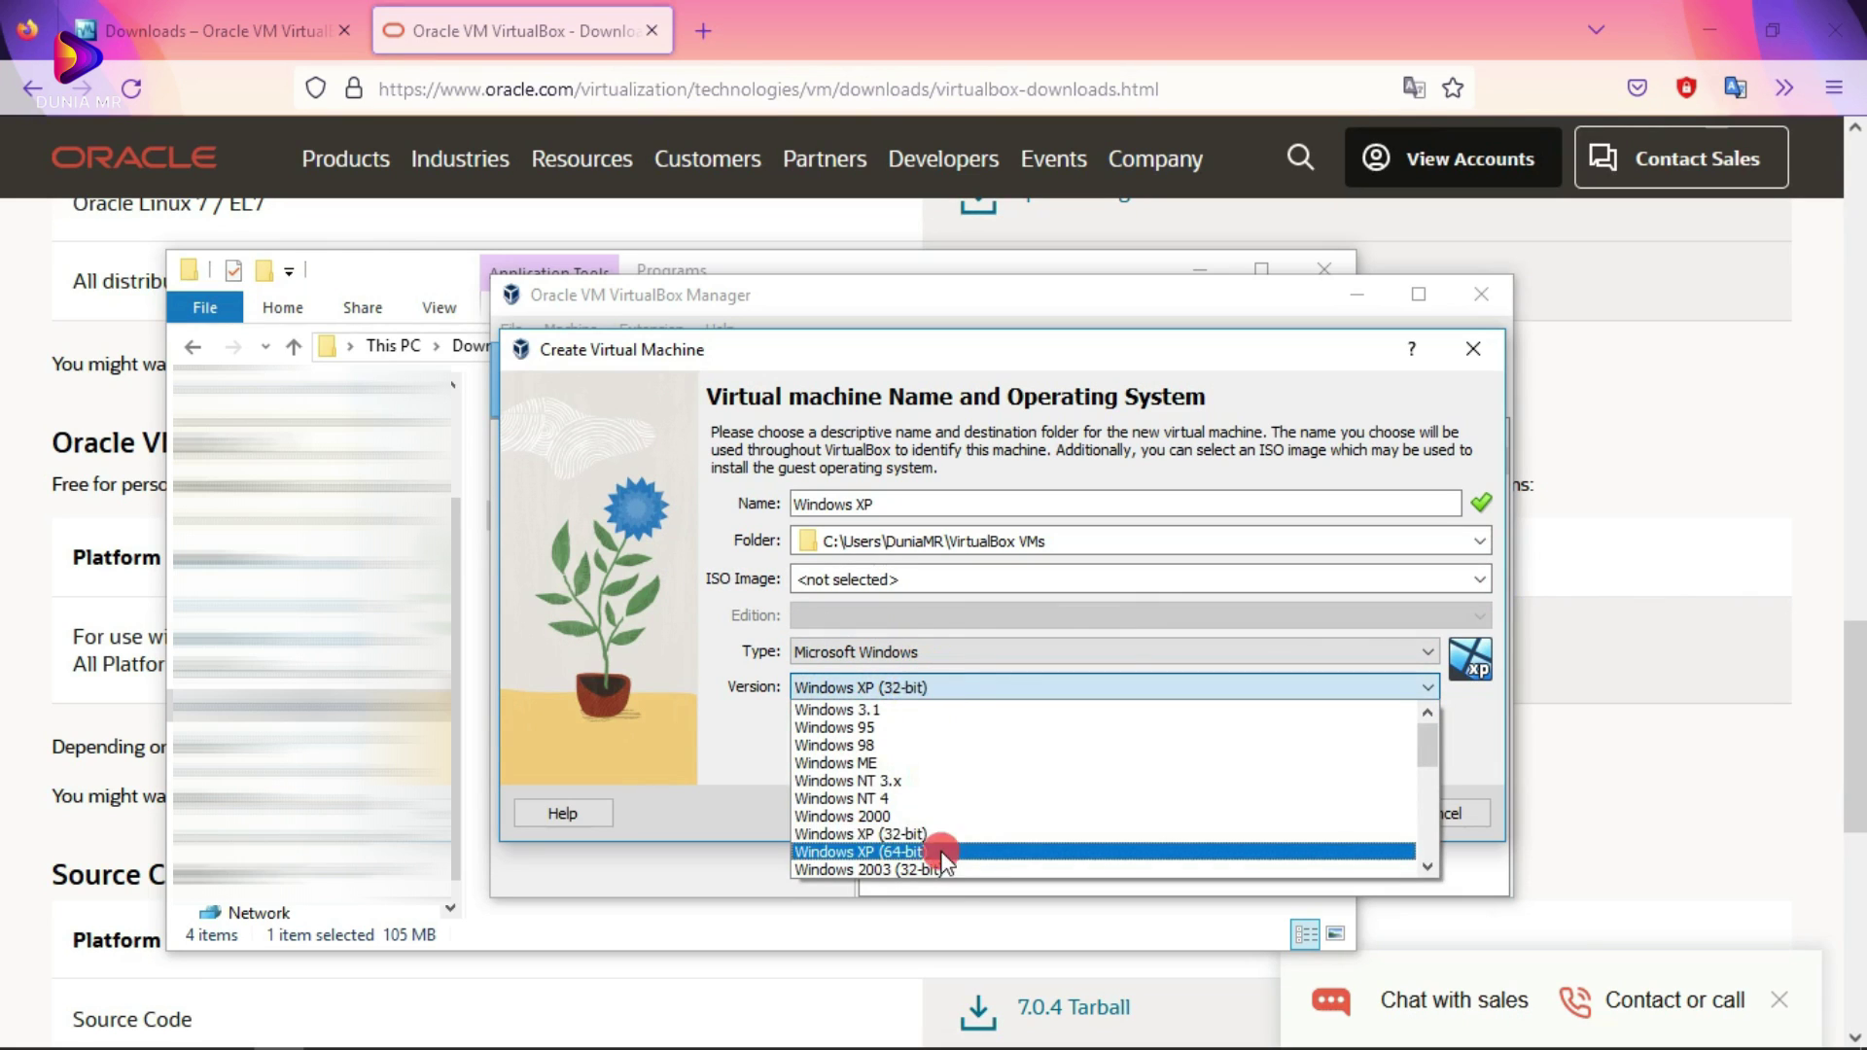
click(880, 844)
key(Return)
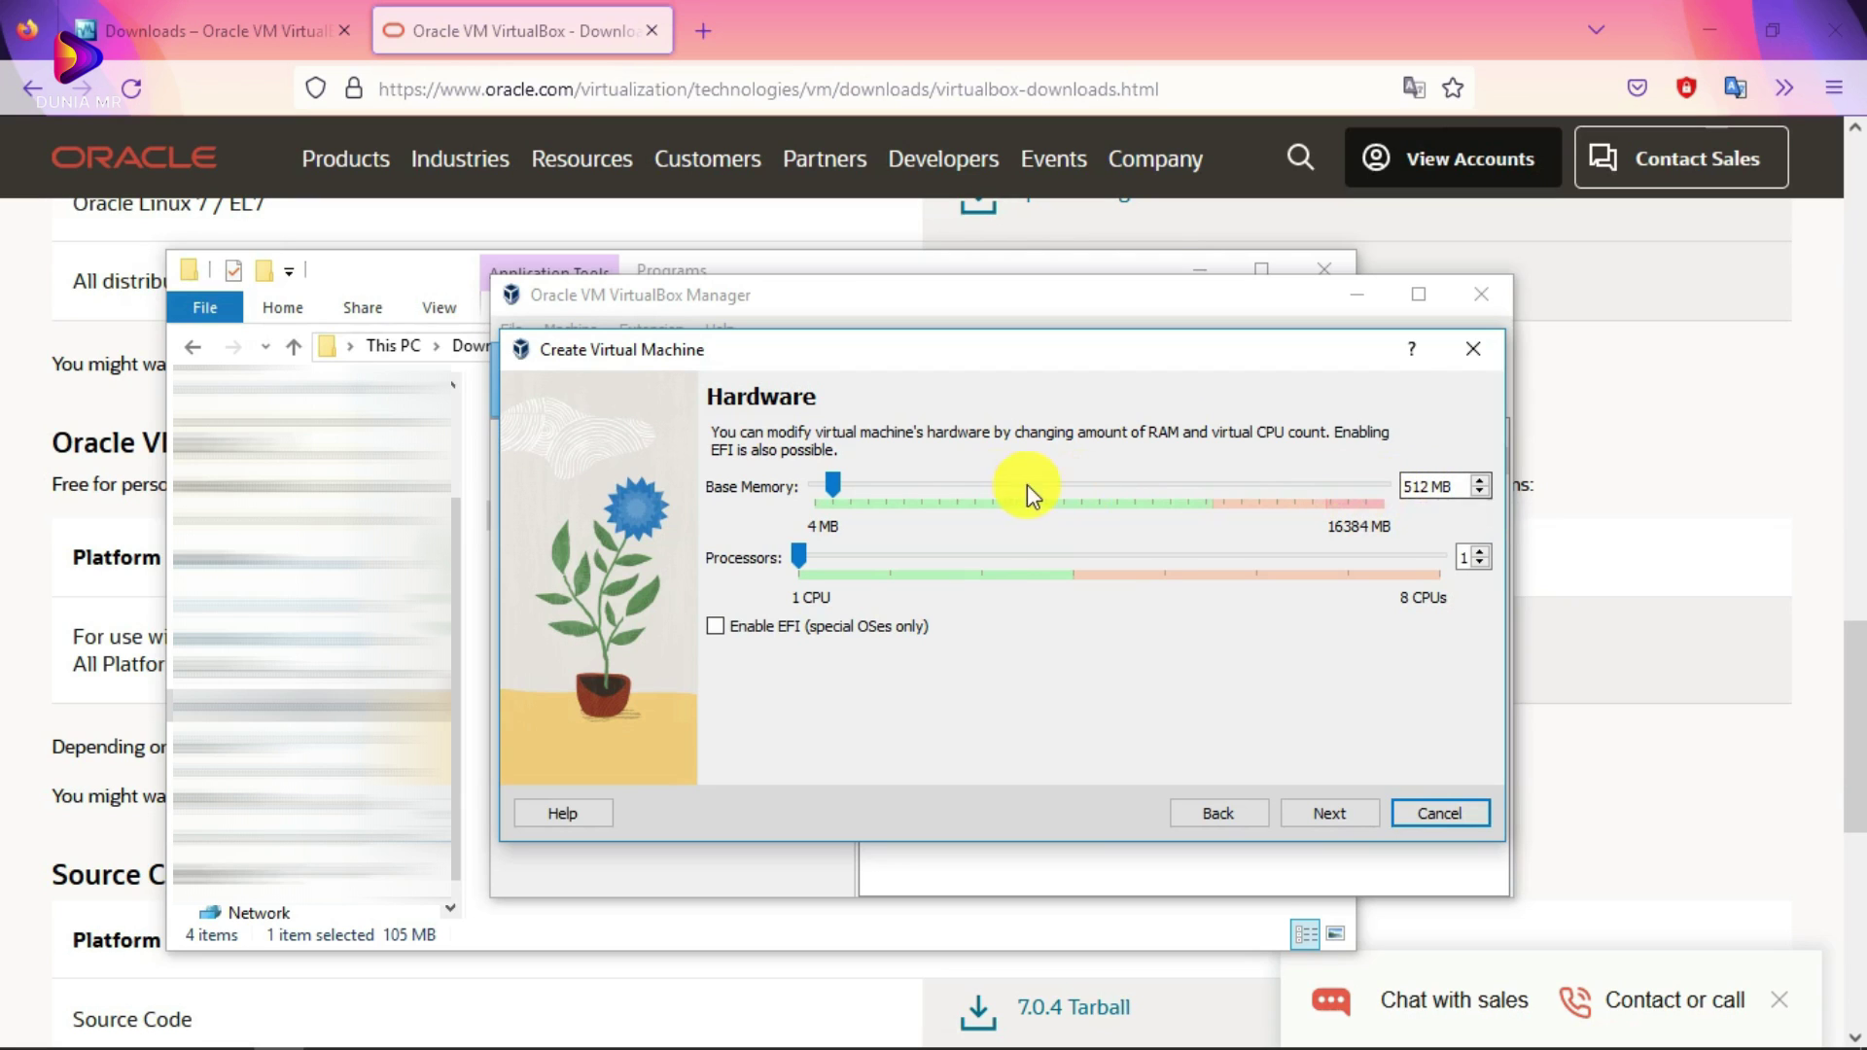
click(828, 488)
key(Return)
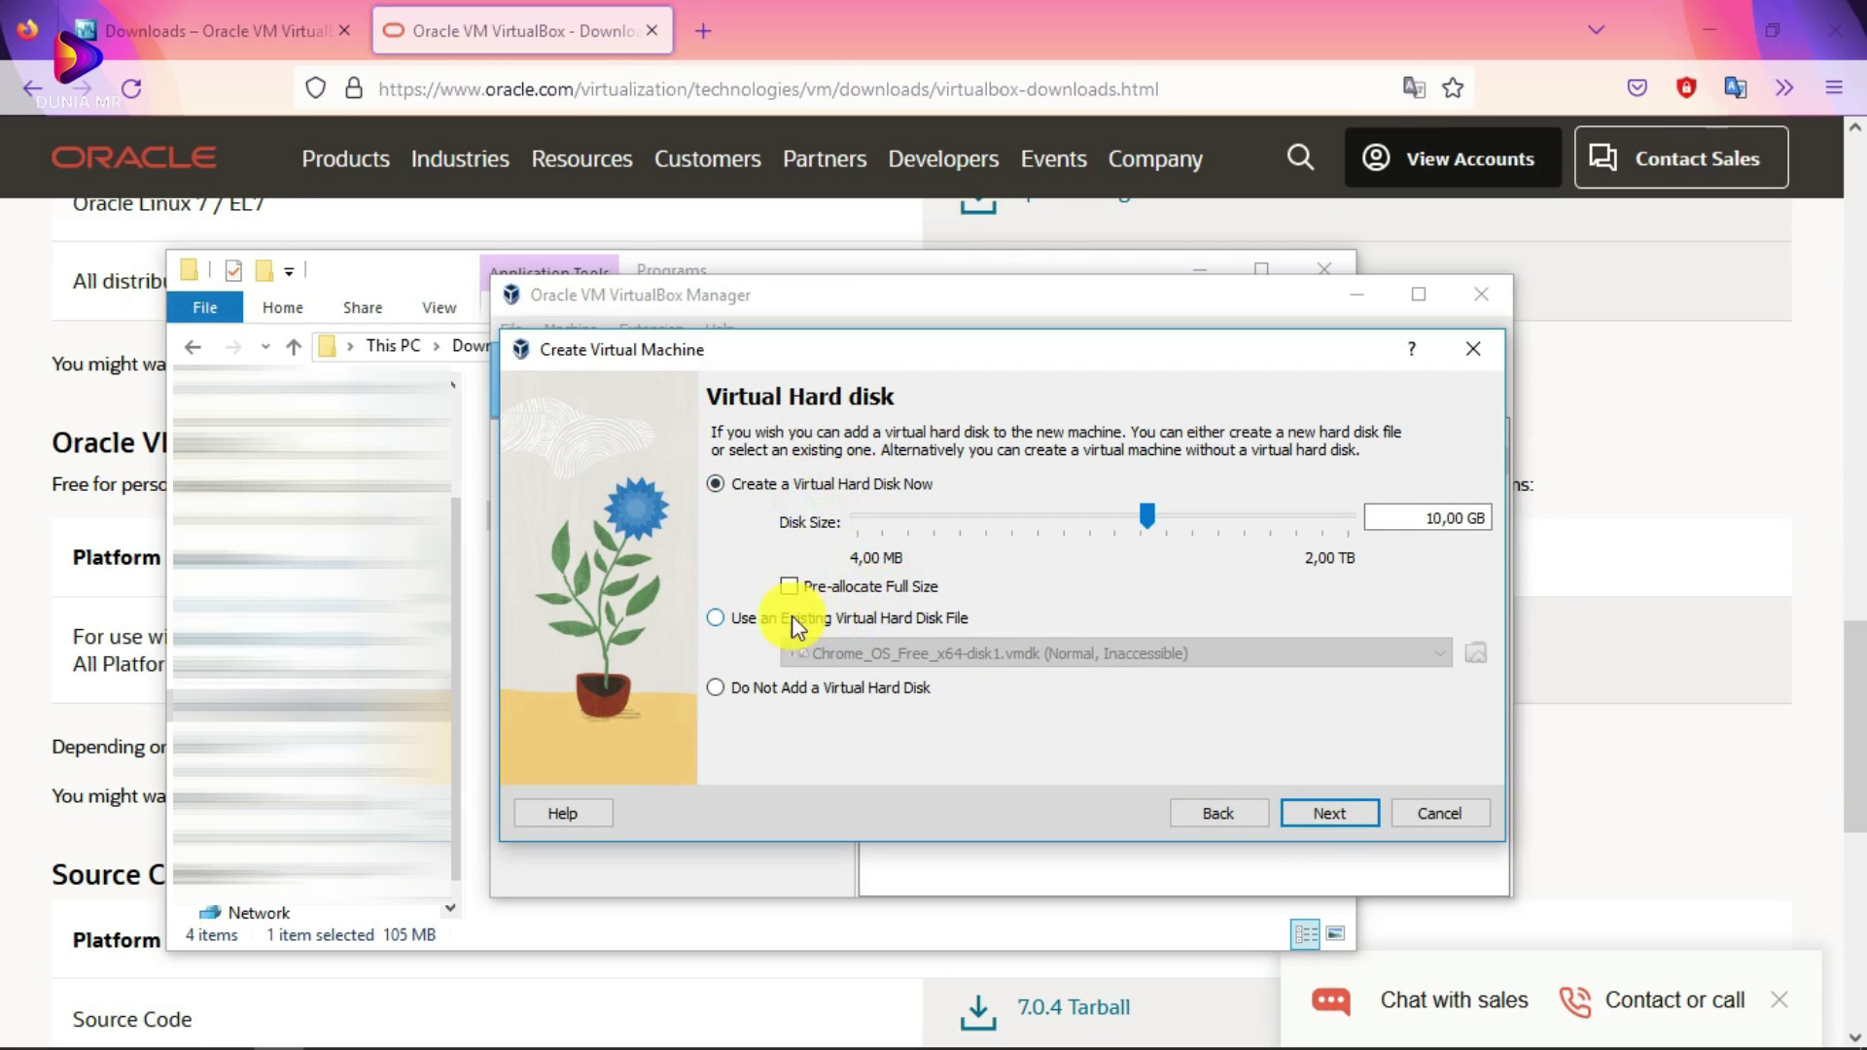
Step: Check the existing hard disk option, and try continuing with a new virtual hard disk of 5.49 GB instead
click(720, 621)
click(1321, 652)
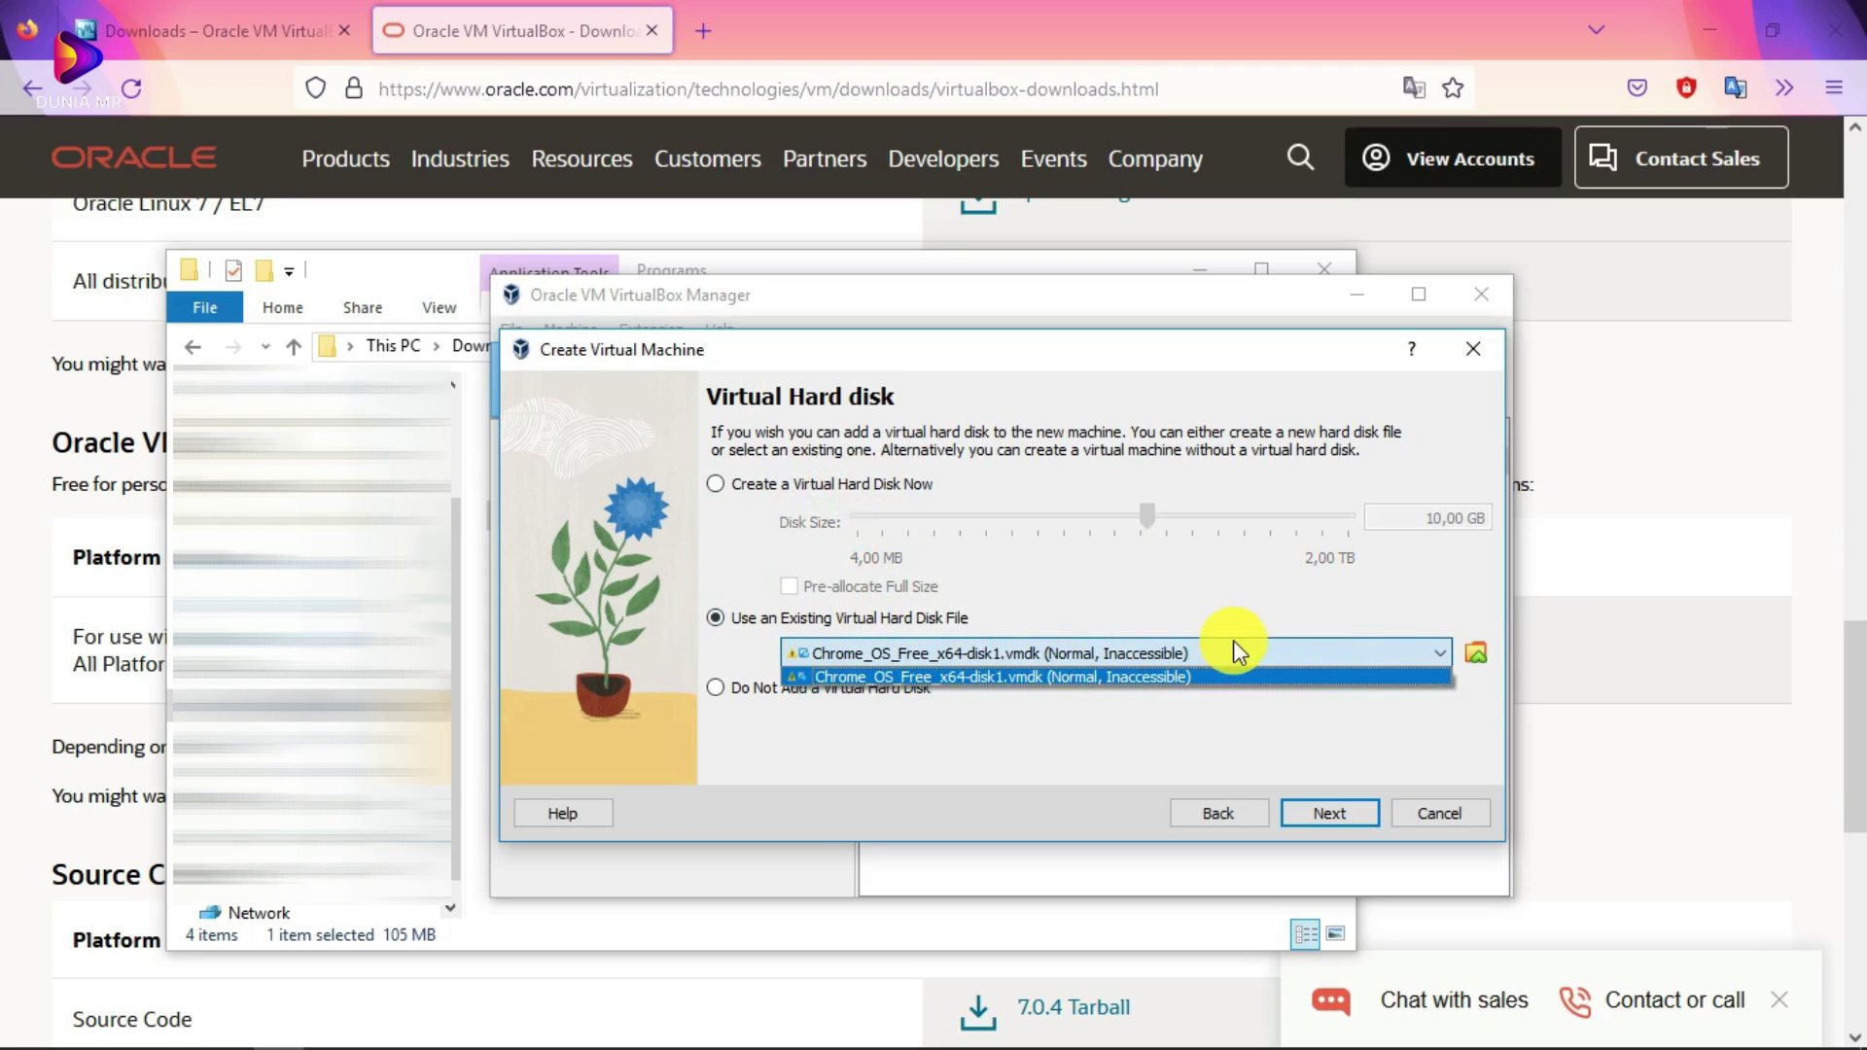
click(1191, 618)
click(917, 485)
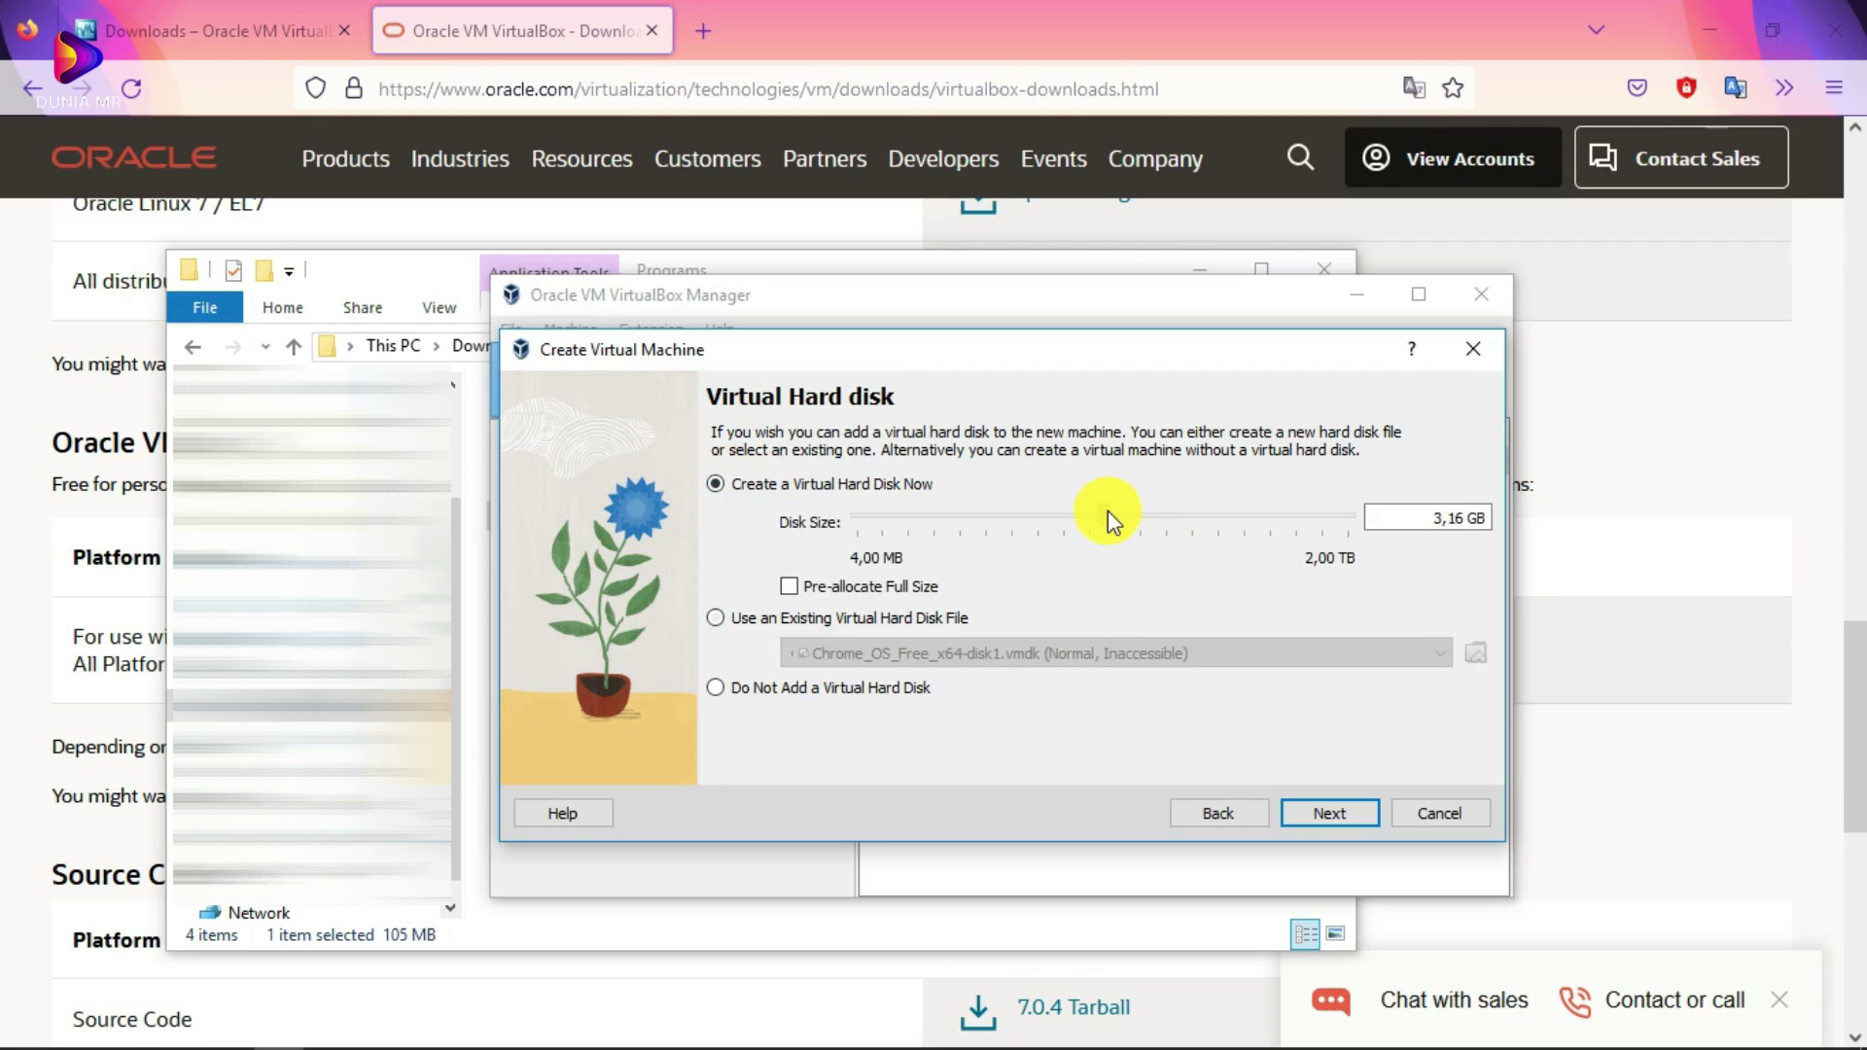
drag(1114, 512, 1124, 513)
click(1329, 813)
click(1342, 817)
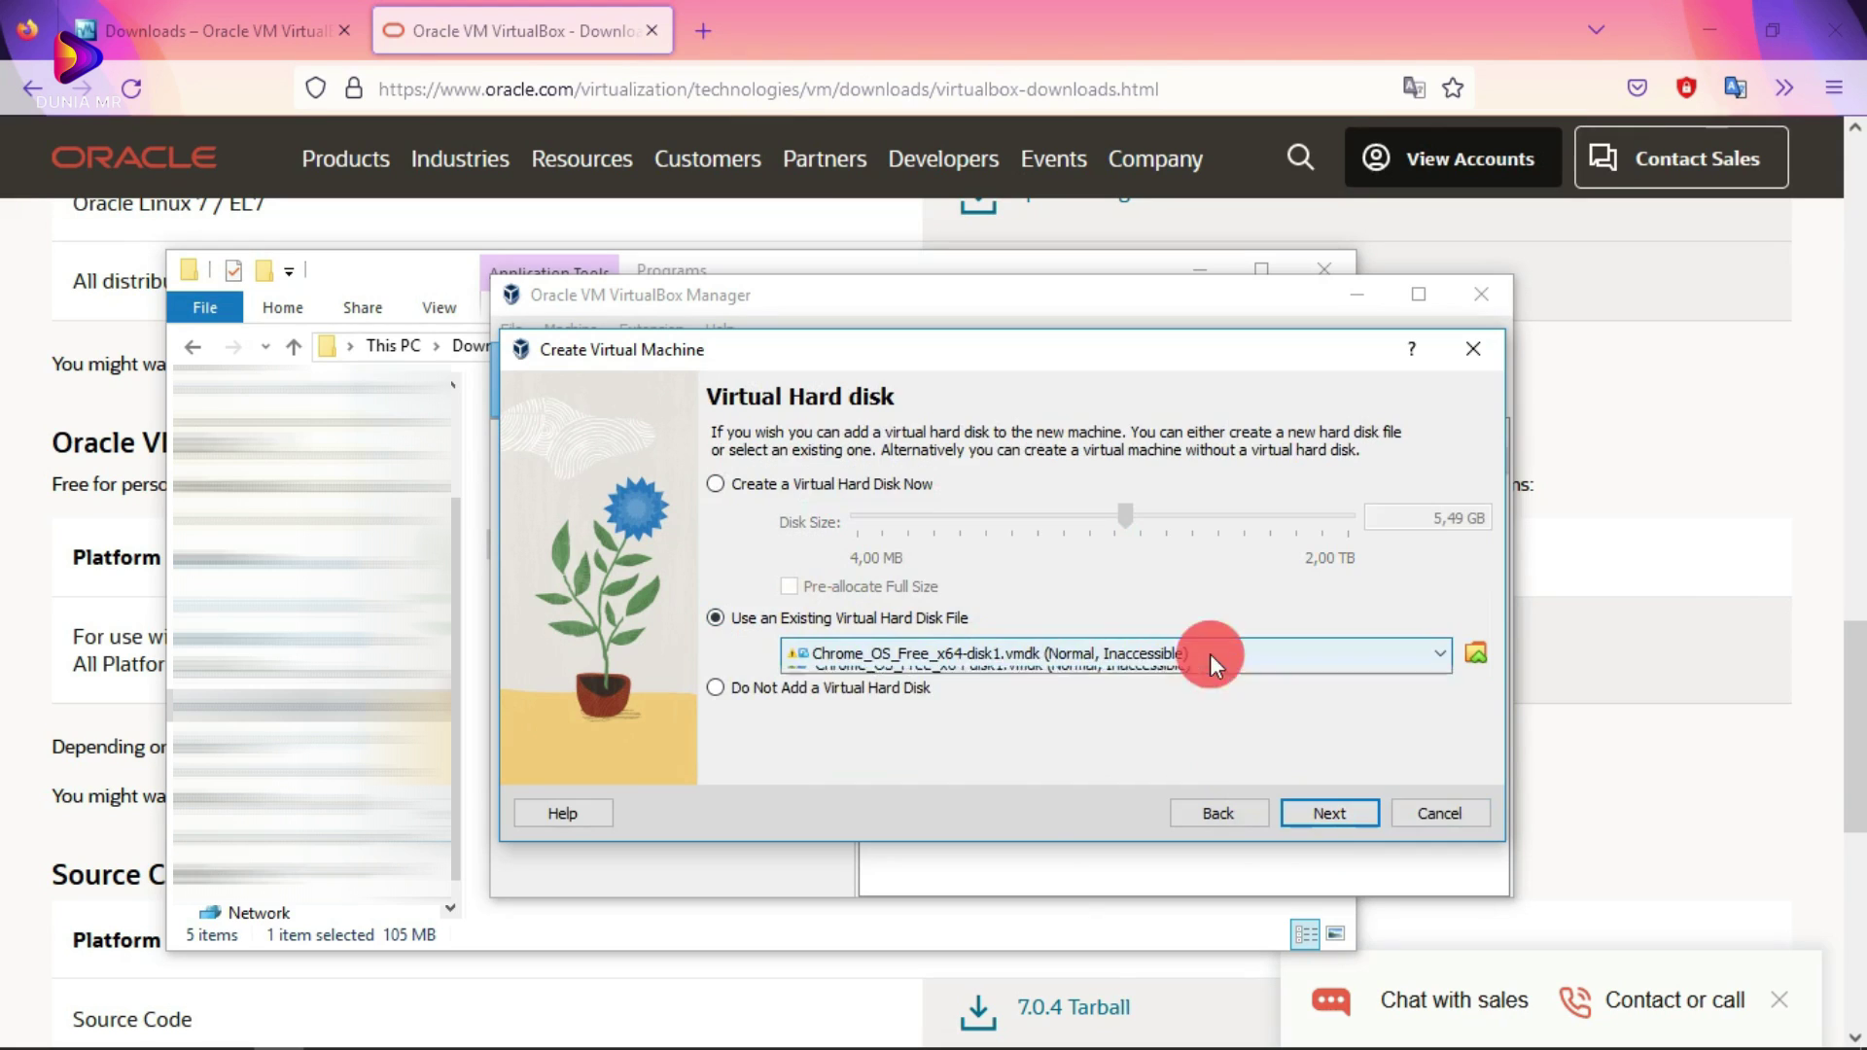
Step: Review the existing disk file Chrome_OS_Free_x64-disk1.vmdk, and finish creating the Windows XP machine without a virtual hard disk
click(1210, 653)
click(1209, 674)
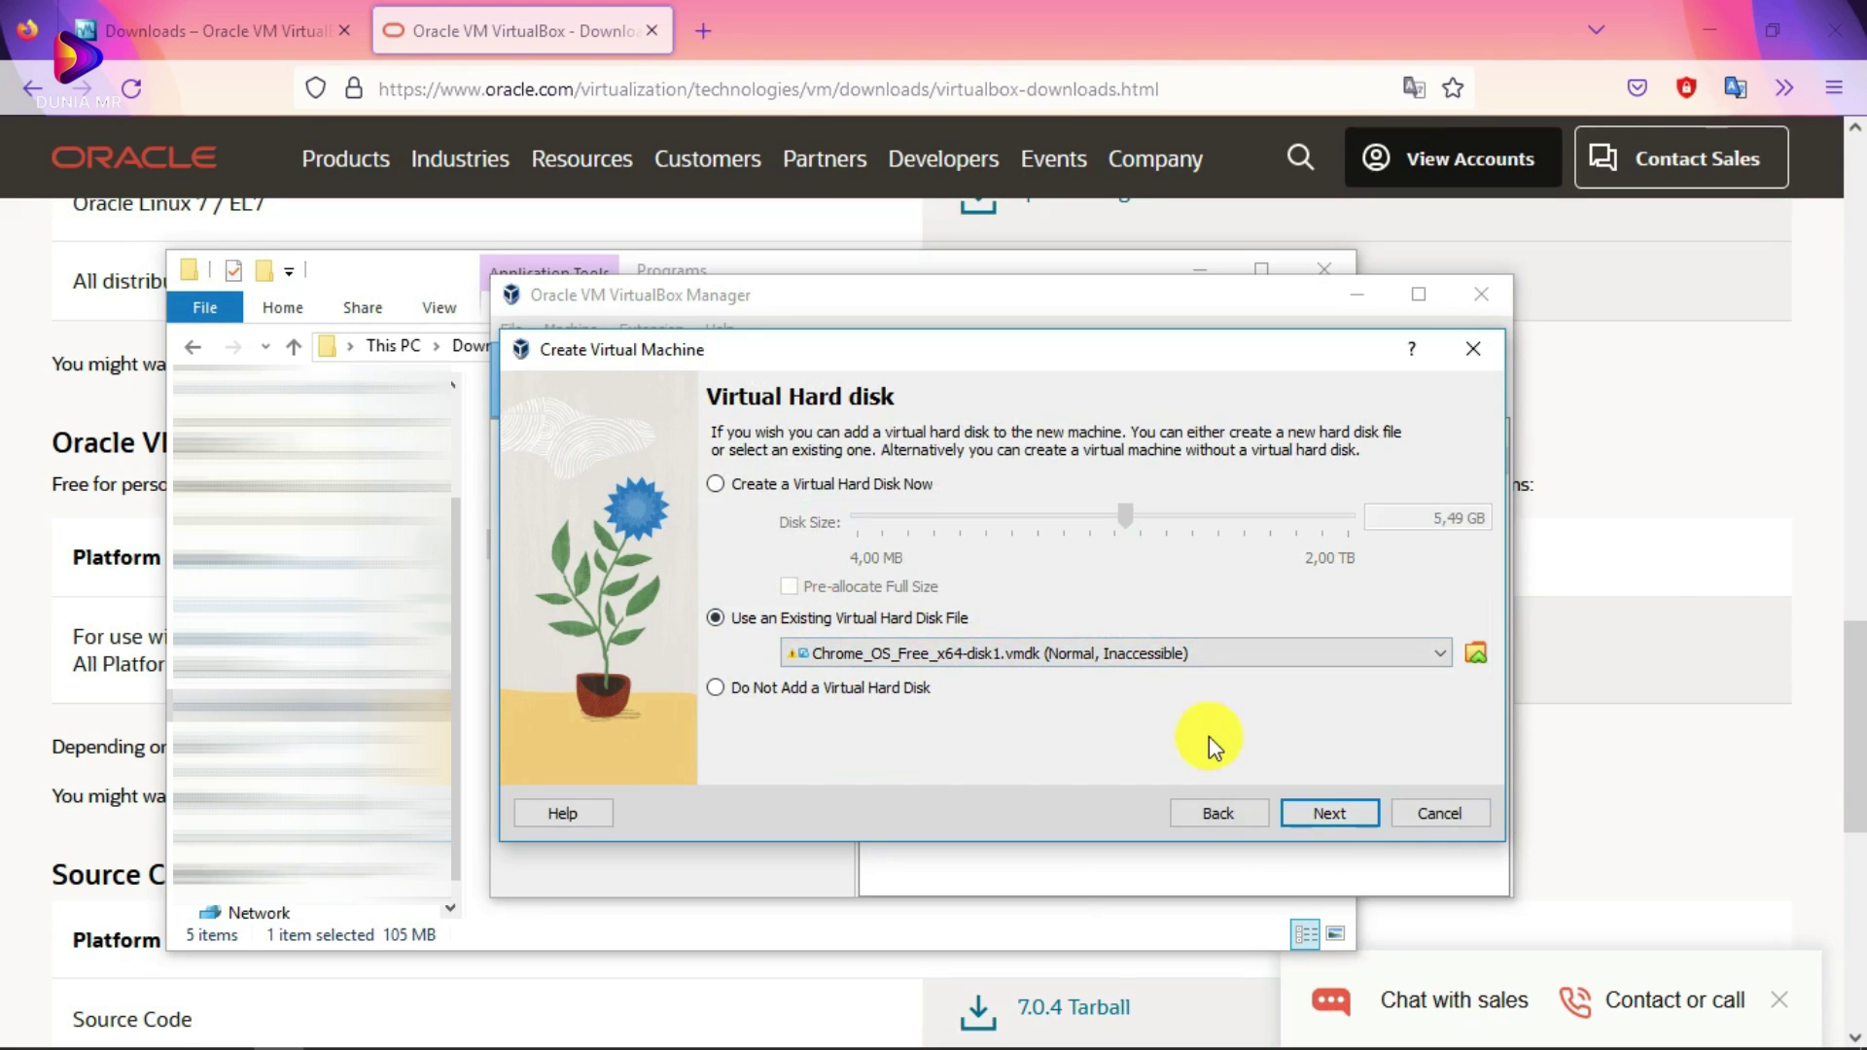
click(1329, 813)
click(1333, 812)
Step: View the Windows XP machine's list of pages, look at the description page in its general settings, and close the settings
click(765, 452)
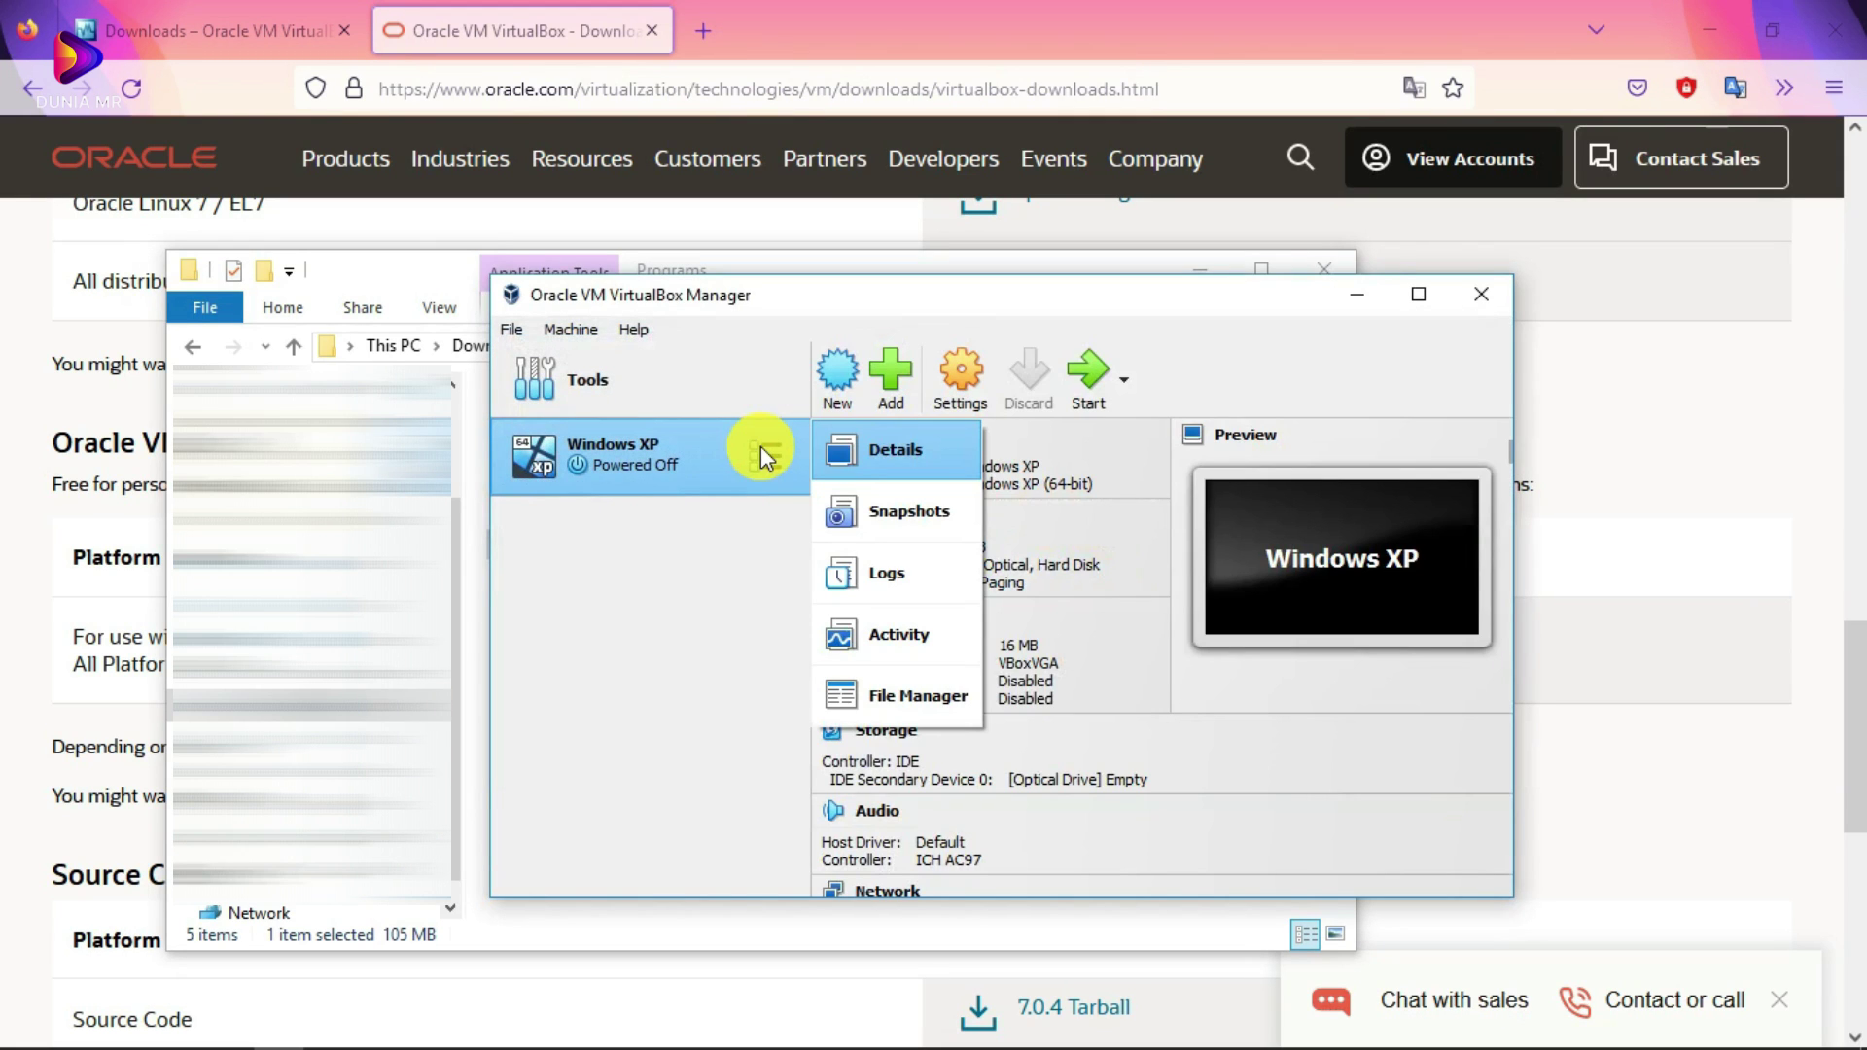
click(962, 367)
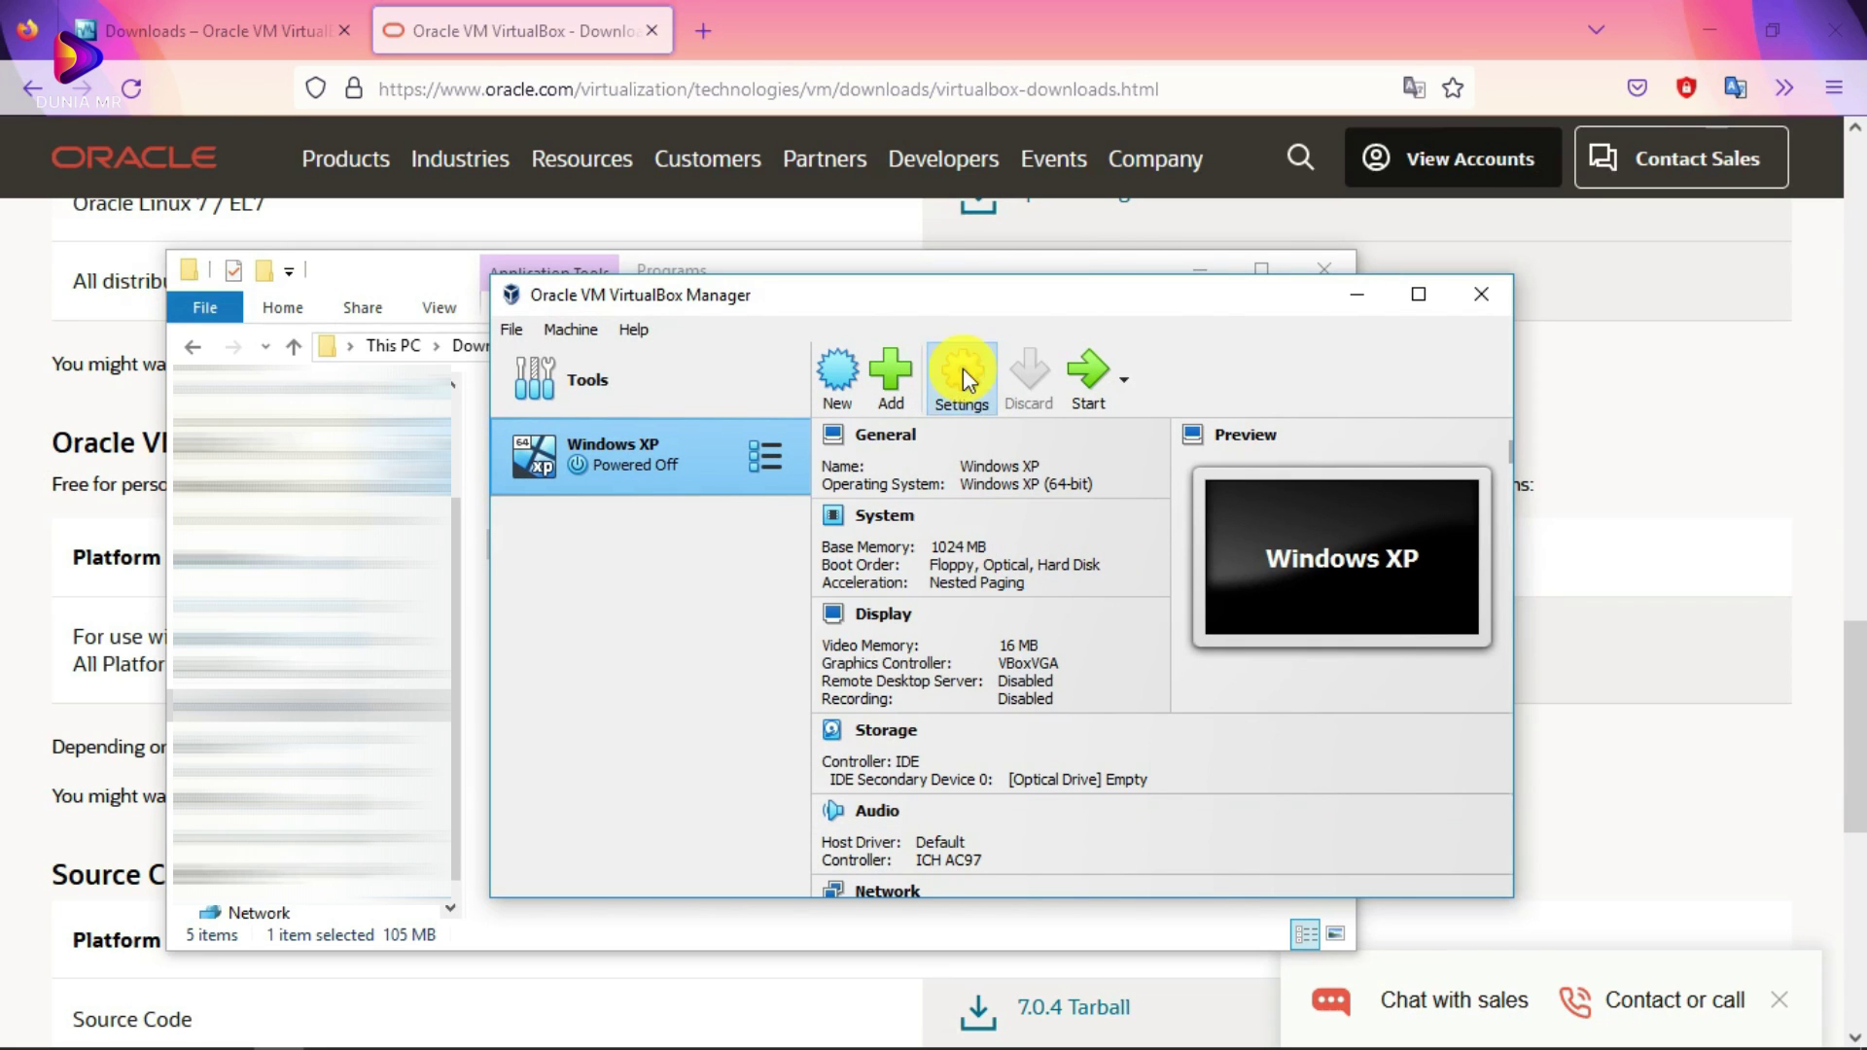
click(964, 374)
drag(836, 283, 1039, 273)
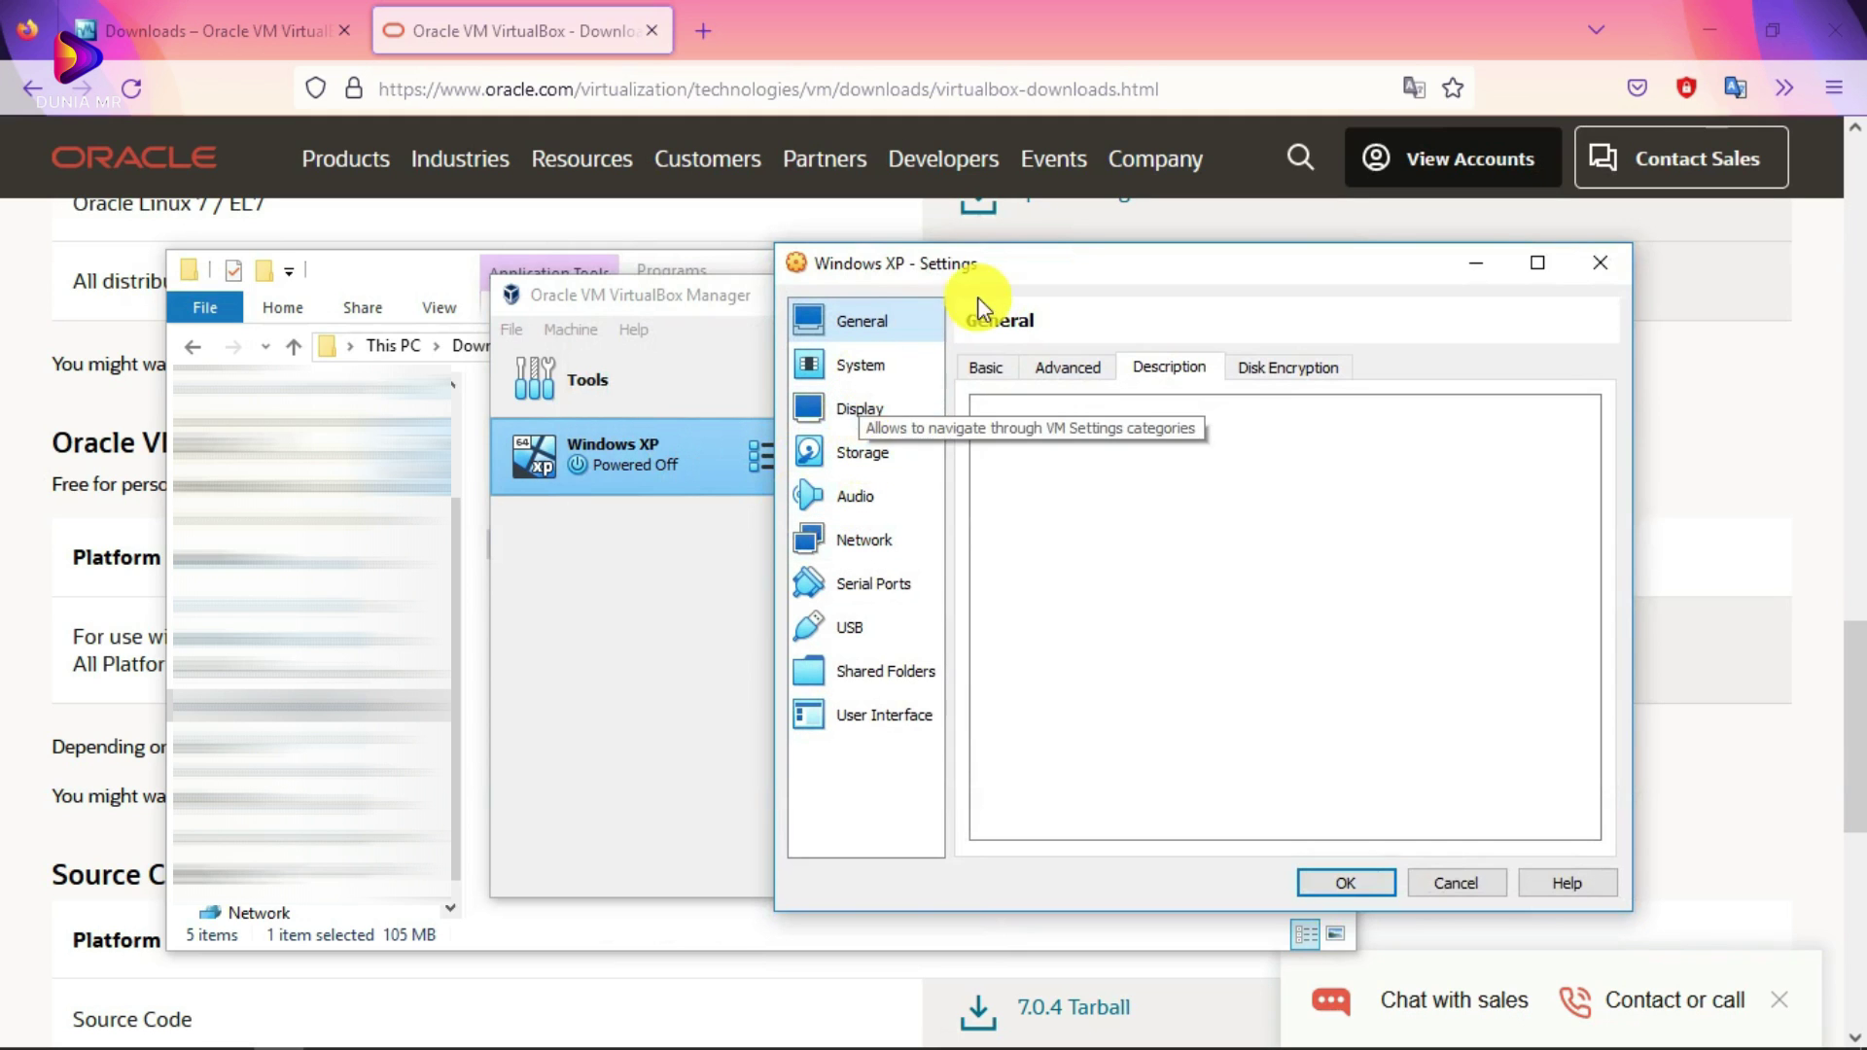
click(1618, 267)
Step: In the Windows XP machine's advanced general settings, set both Shared Clipboard and Drag'n'Drop to Bidirectional
click(962, 374)
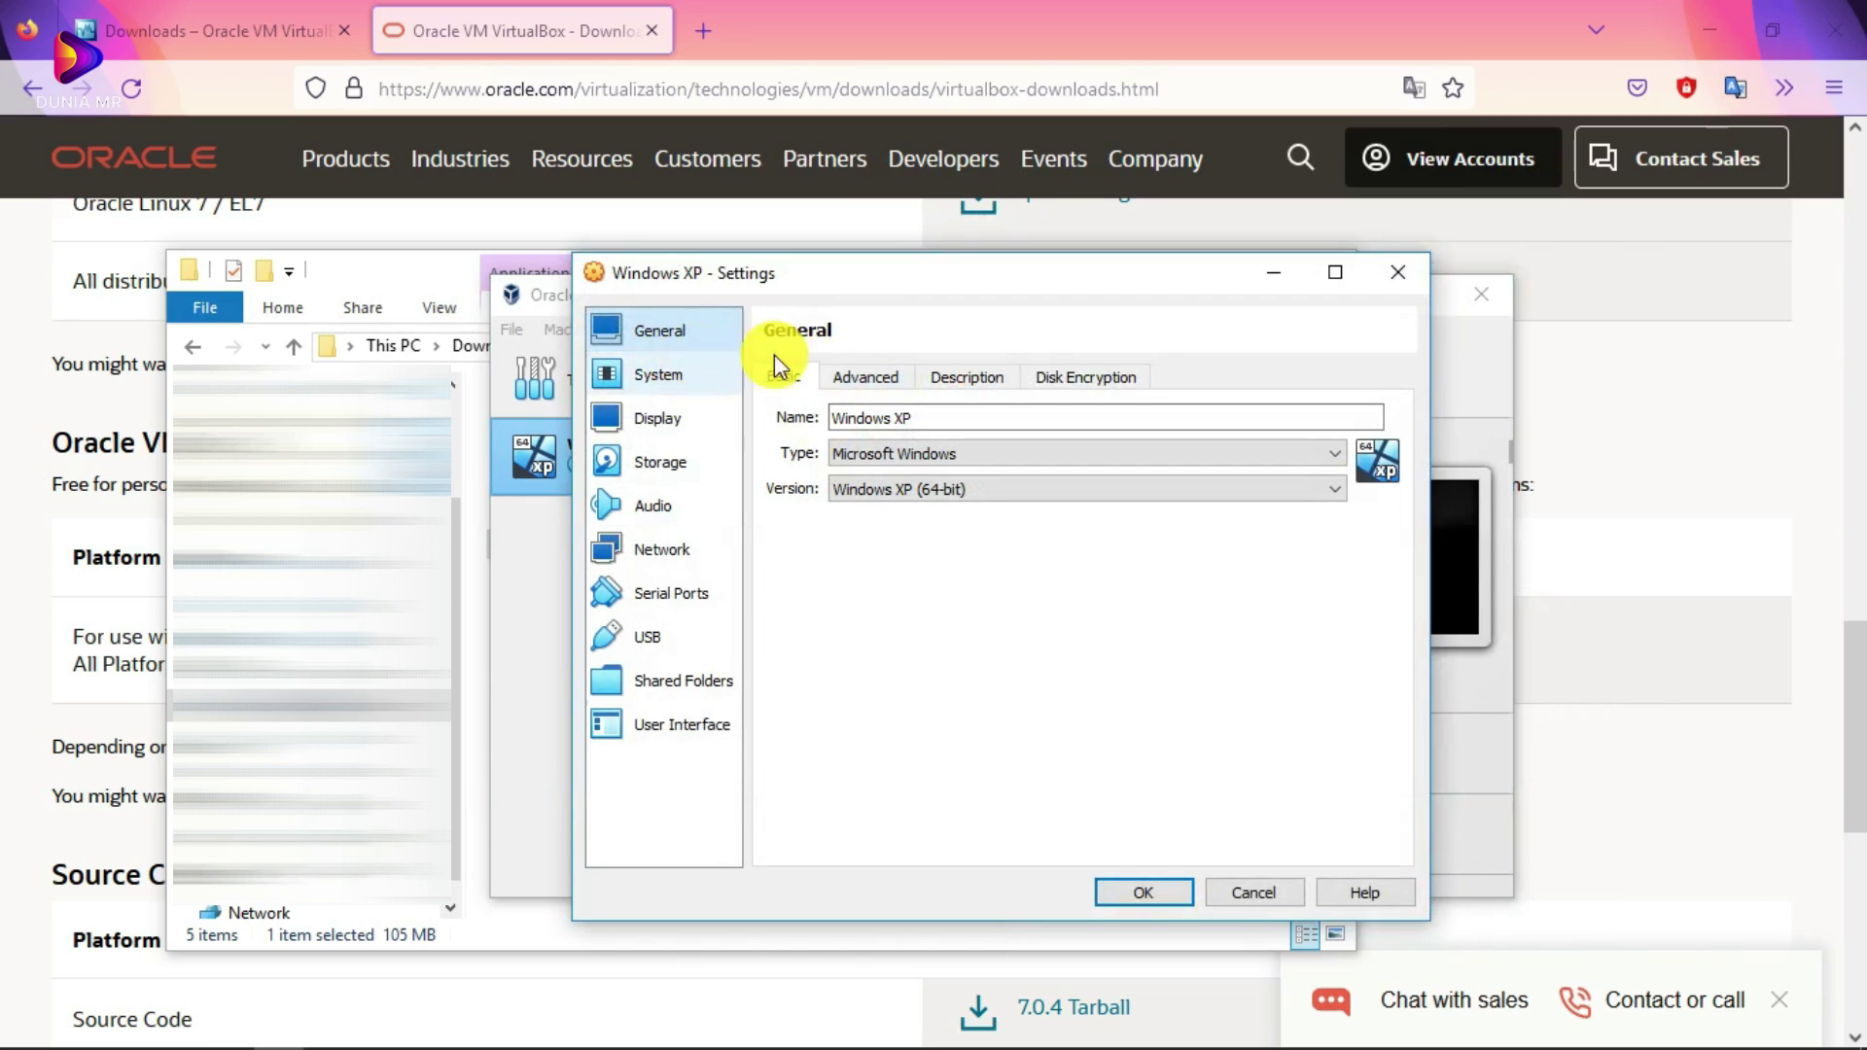
click(864, 377)
click(963, 457)
click(957, 532)
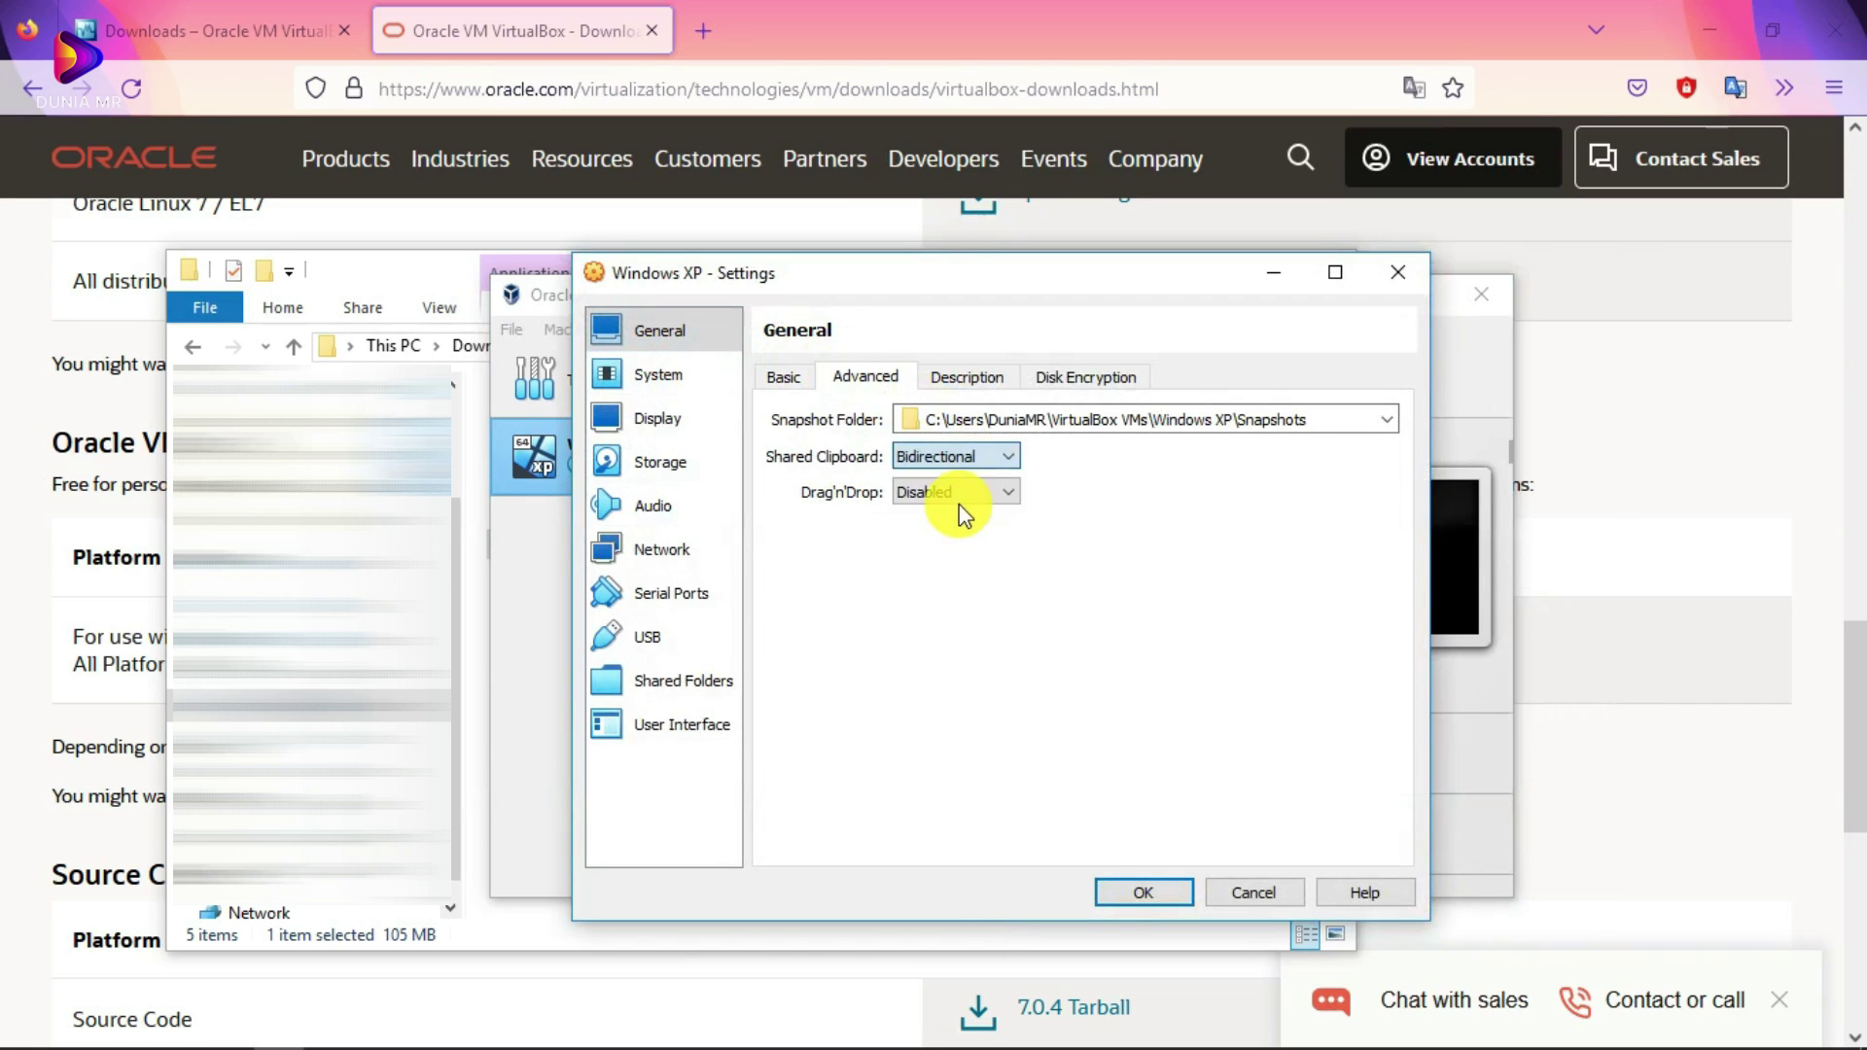
click(959, 494)
click(961, 567)
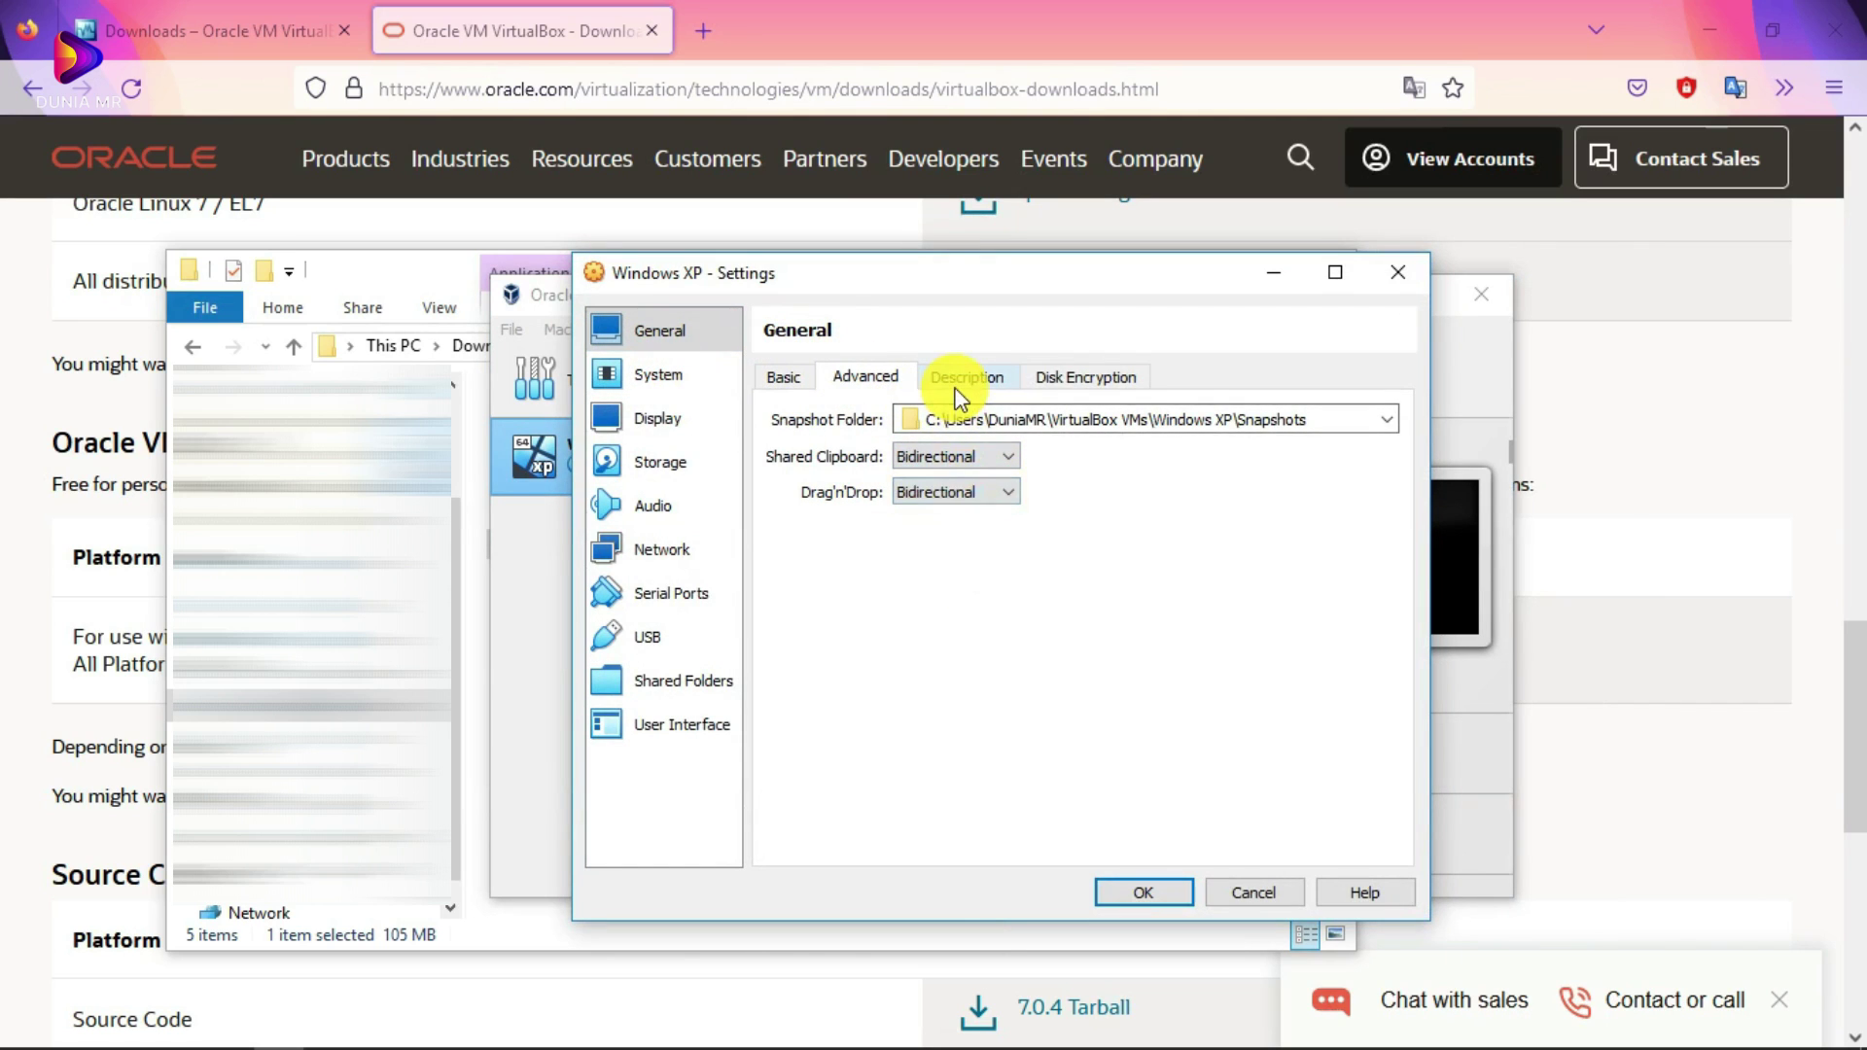
Step: In the machine's motherboard settings, exclude Floppy and include Network in the boot order, enable Hardware Clock in UTC Time, and view the processor and acceleration pages
click(955, 379)
click(653, 377)
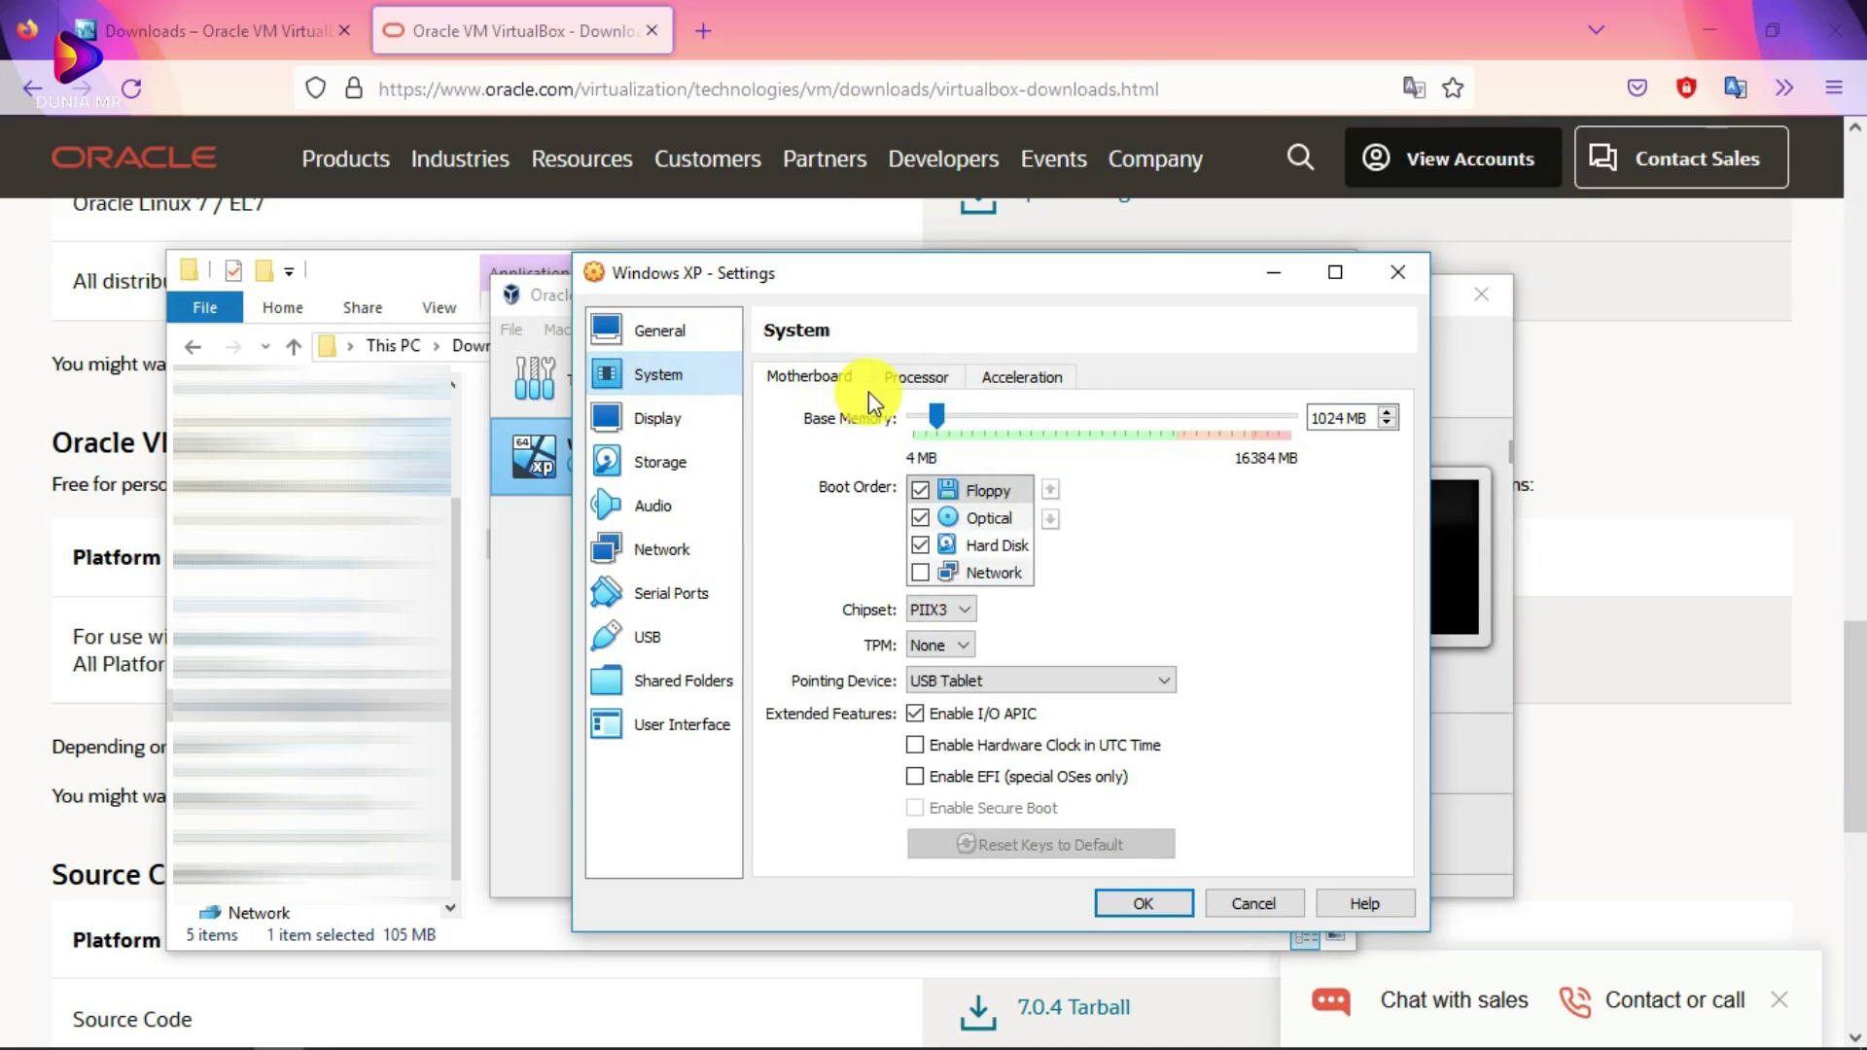
click(920, 490)
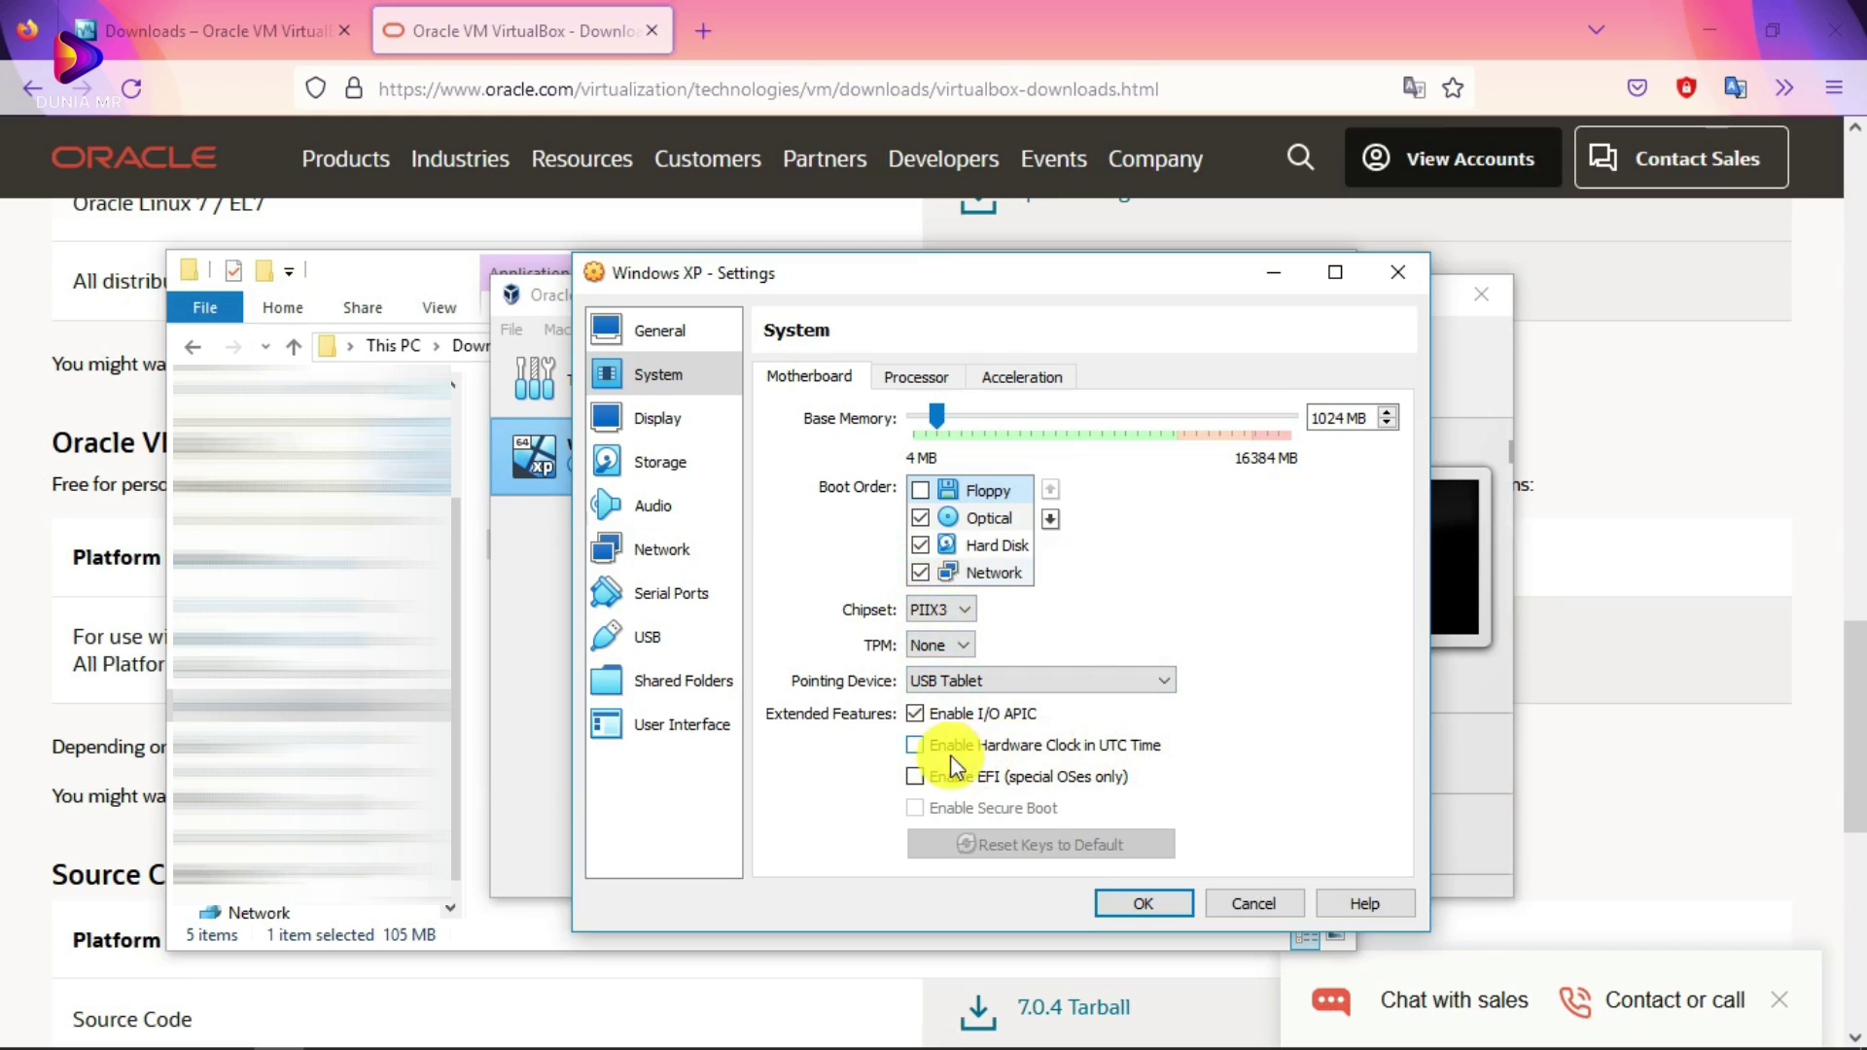
click(917, 746)
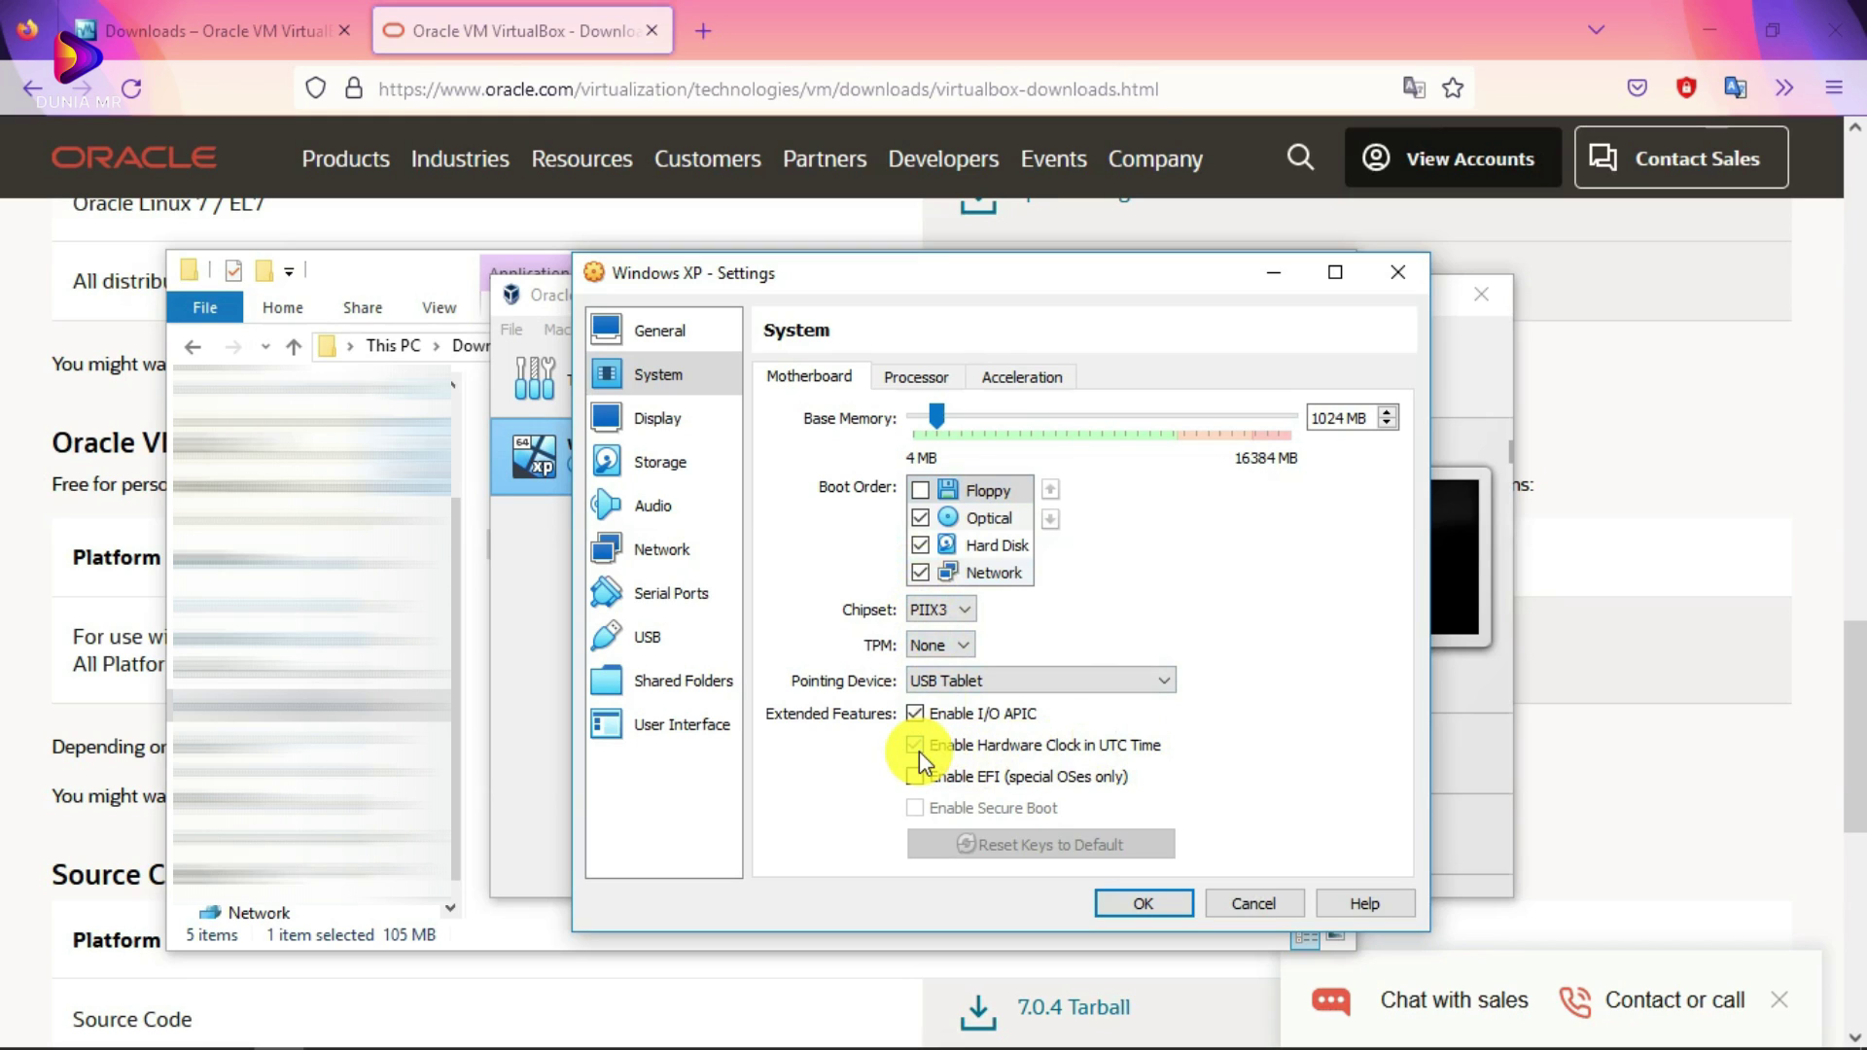
click(927, 377)
click(1019, 377)
Step: Set the graphics controller to VMSVGA in the Windows XP machine's display settings
click(661, 418)
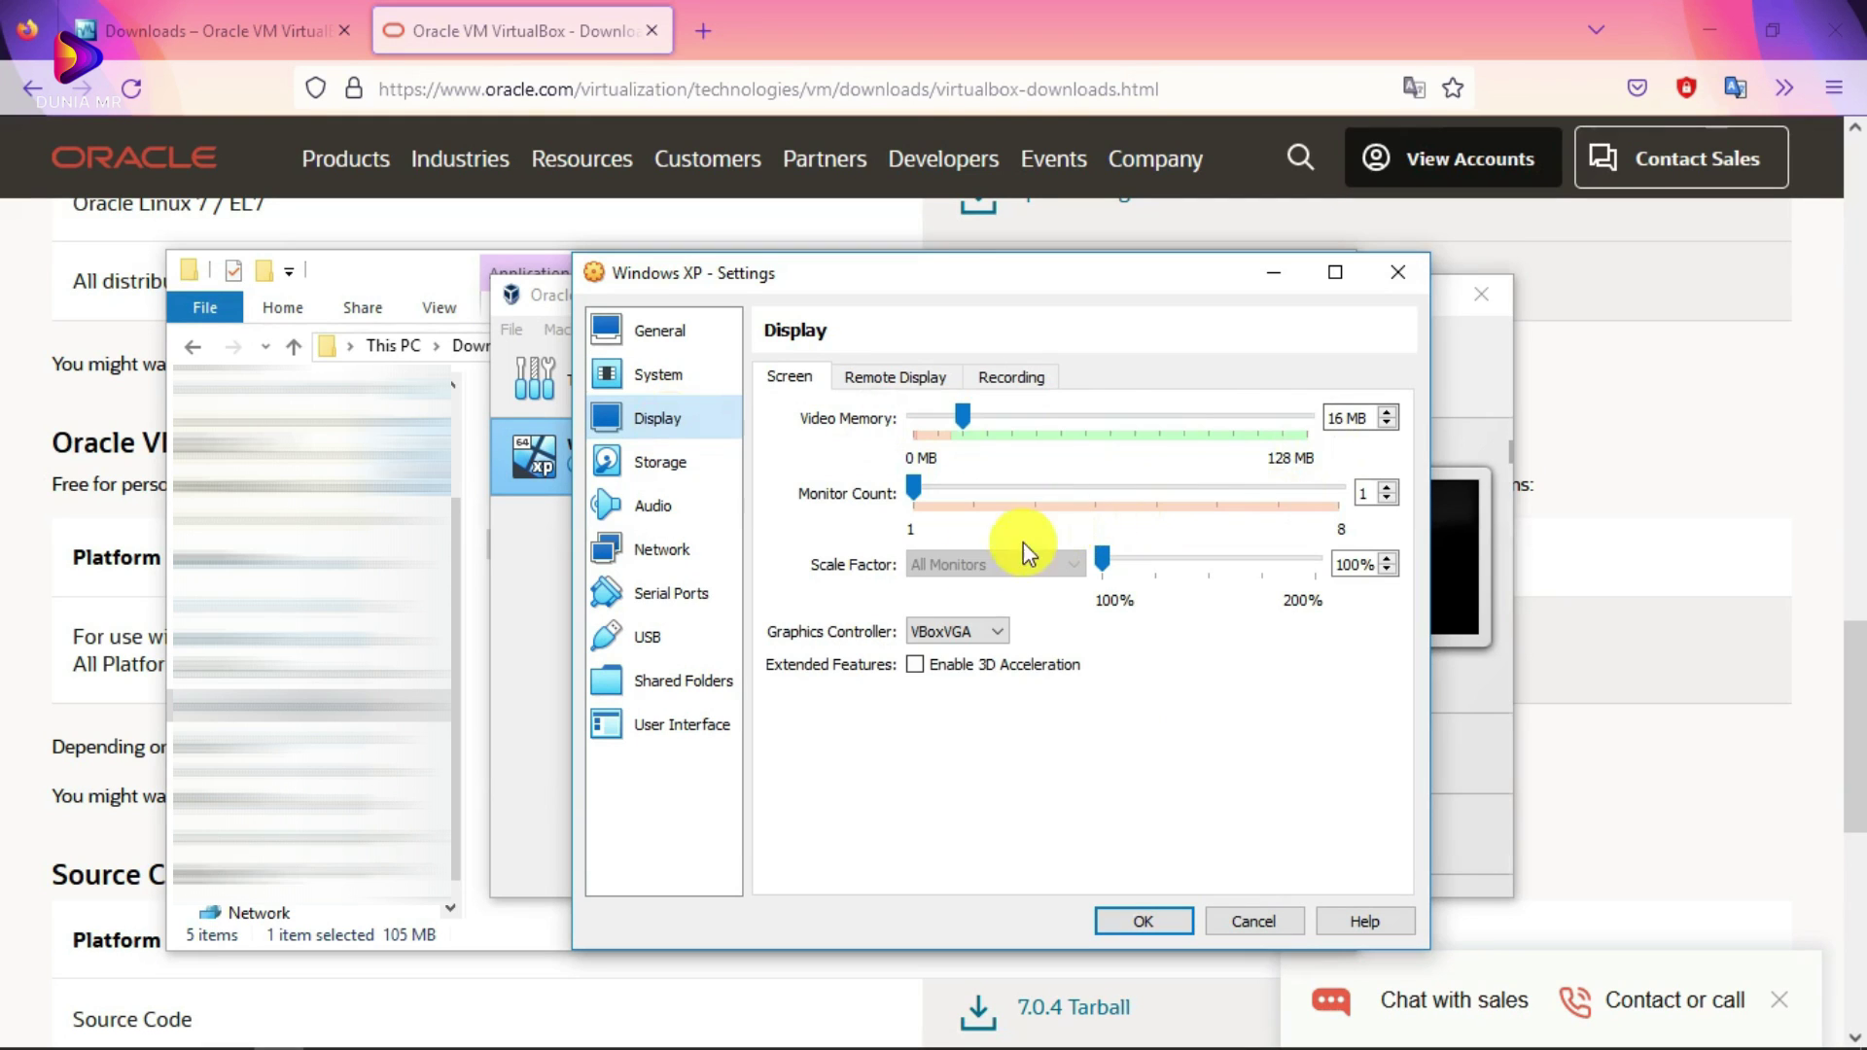
click(913, 632)
click(954, 673)
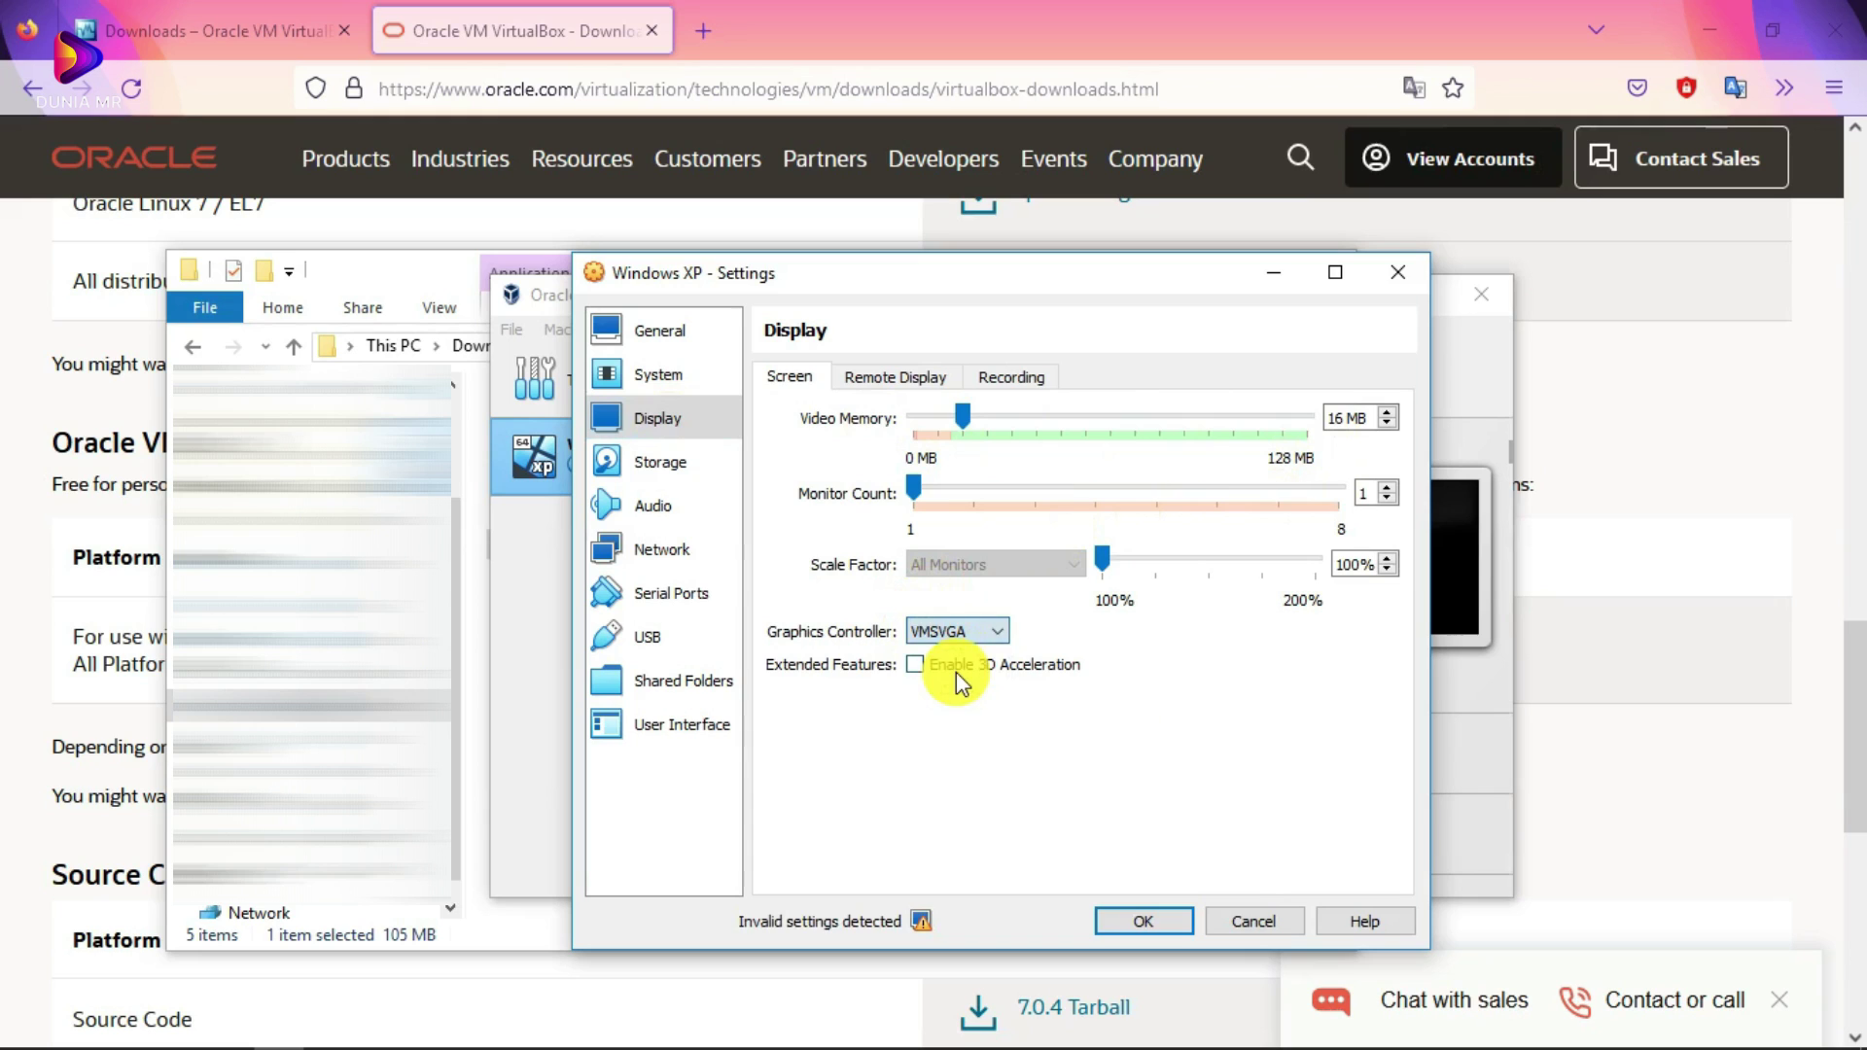
Step: In the storage settings, start adding an optical drive to the IDE controller, view the accepted disk file types, and leave without choosing a file
click(663, 463)
click(906, 440)
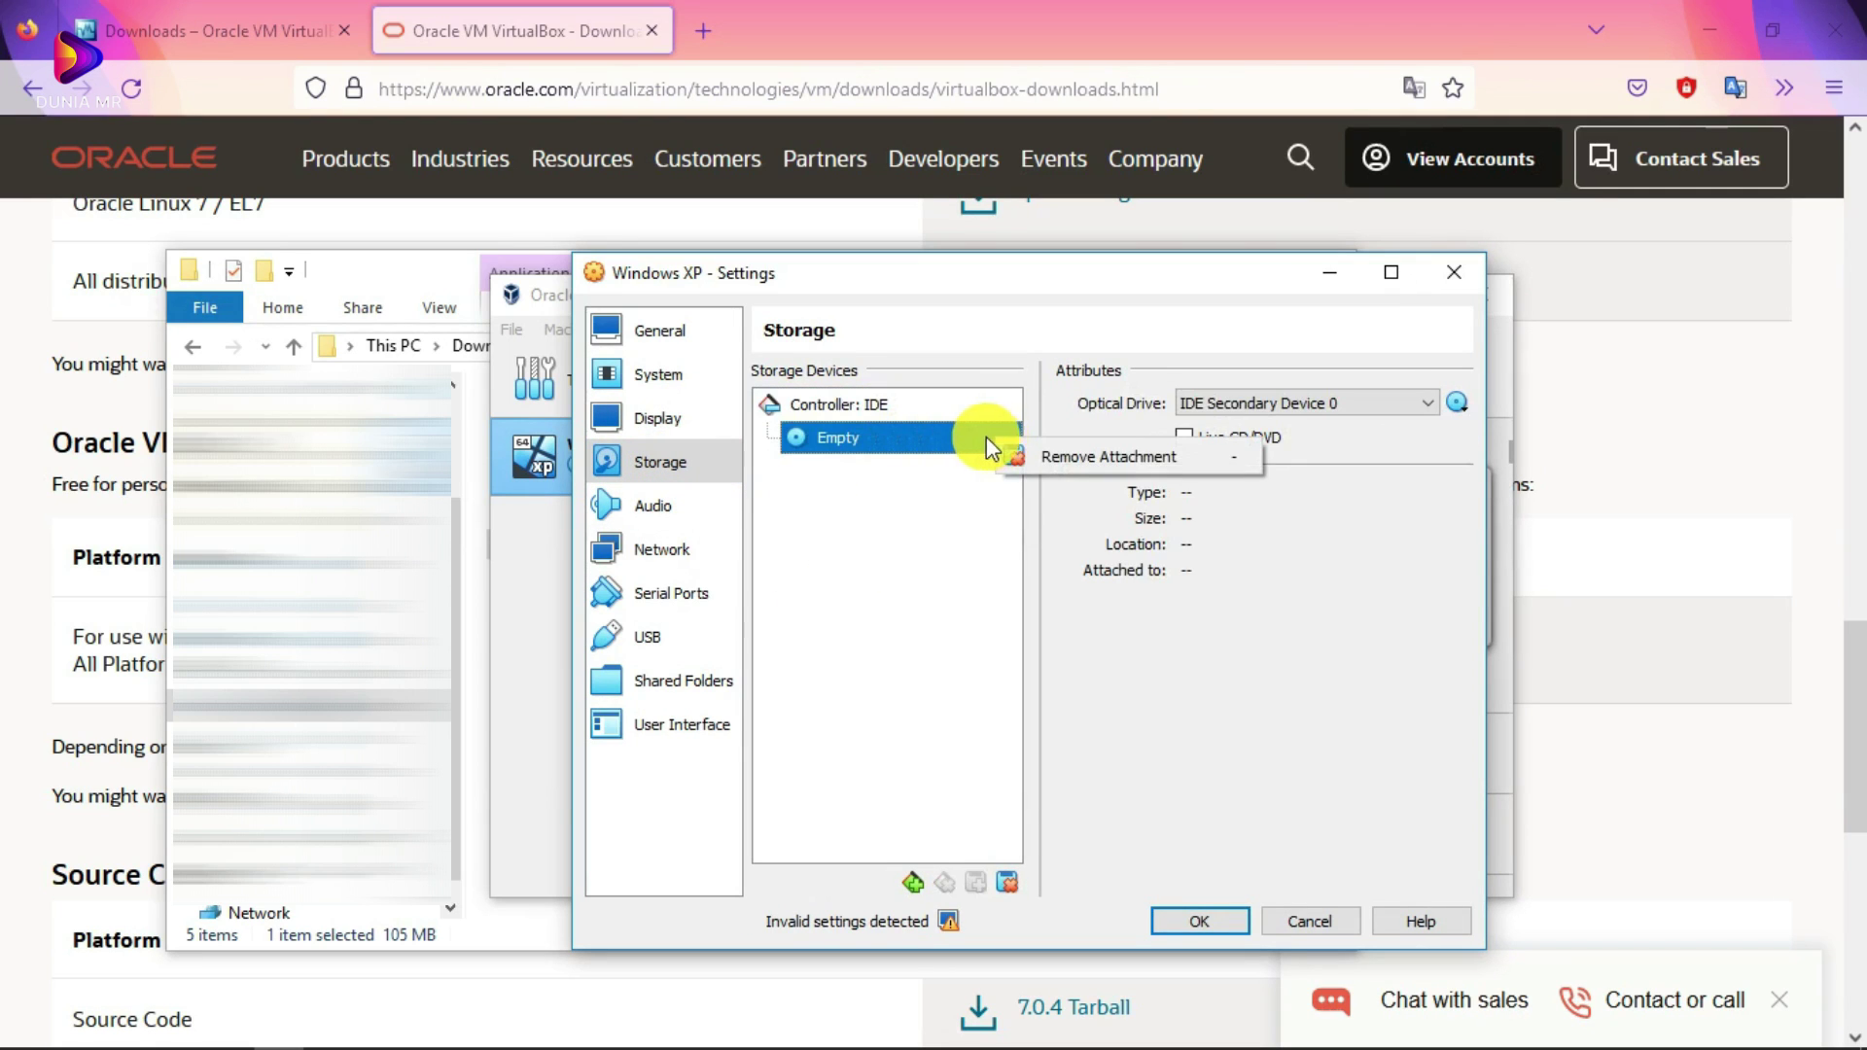
click(893, 407)
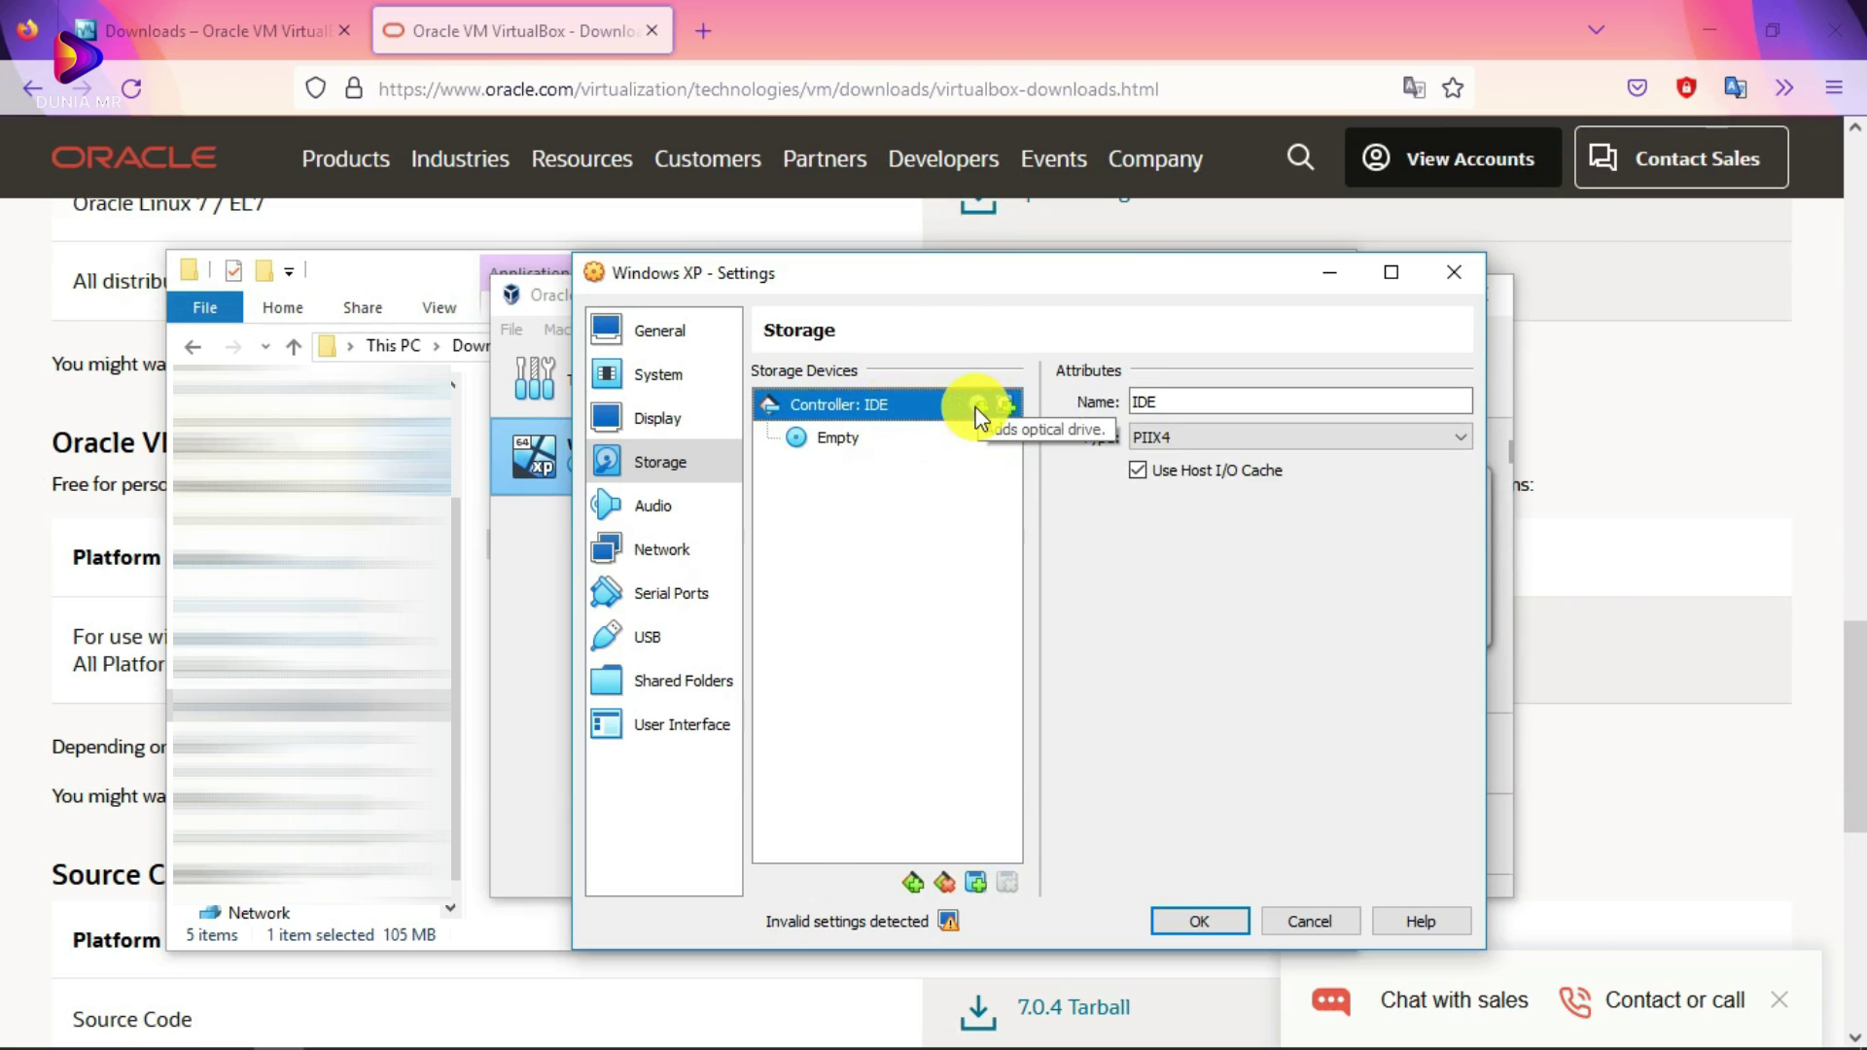
click(977, 407)
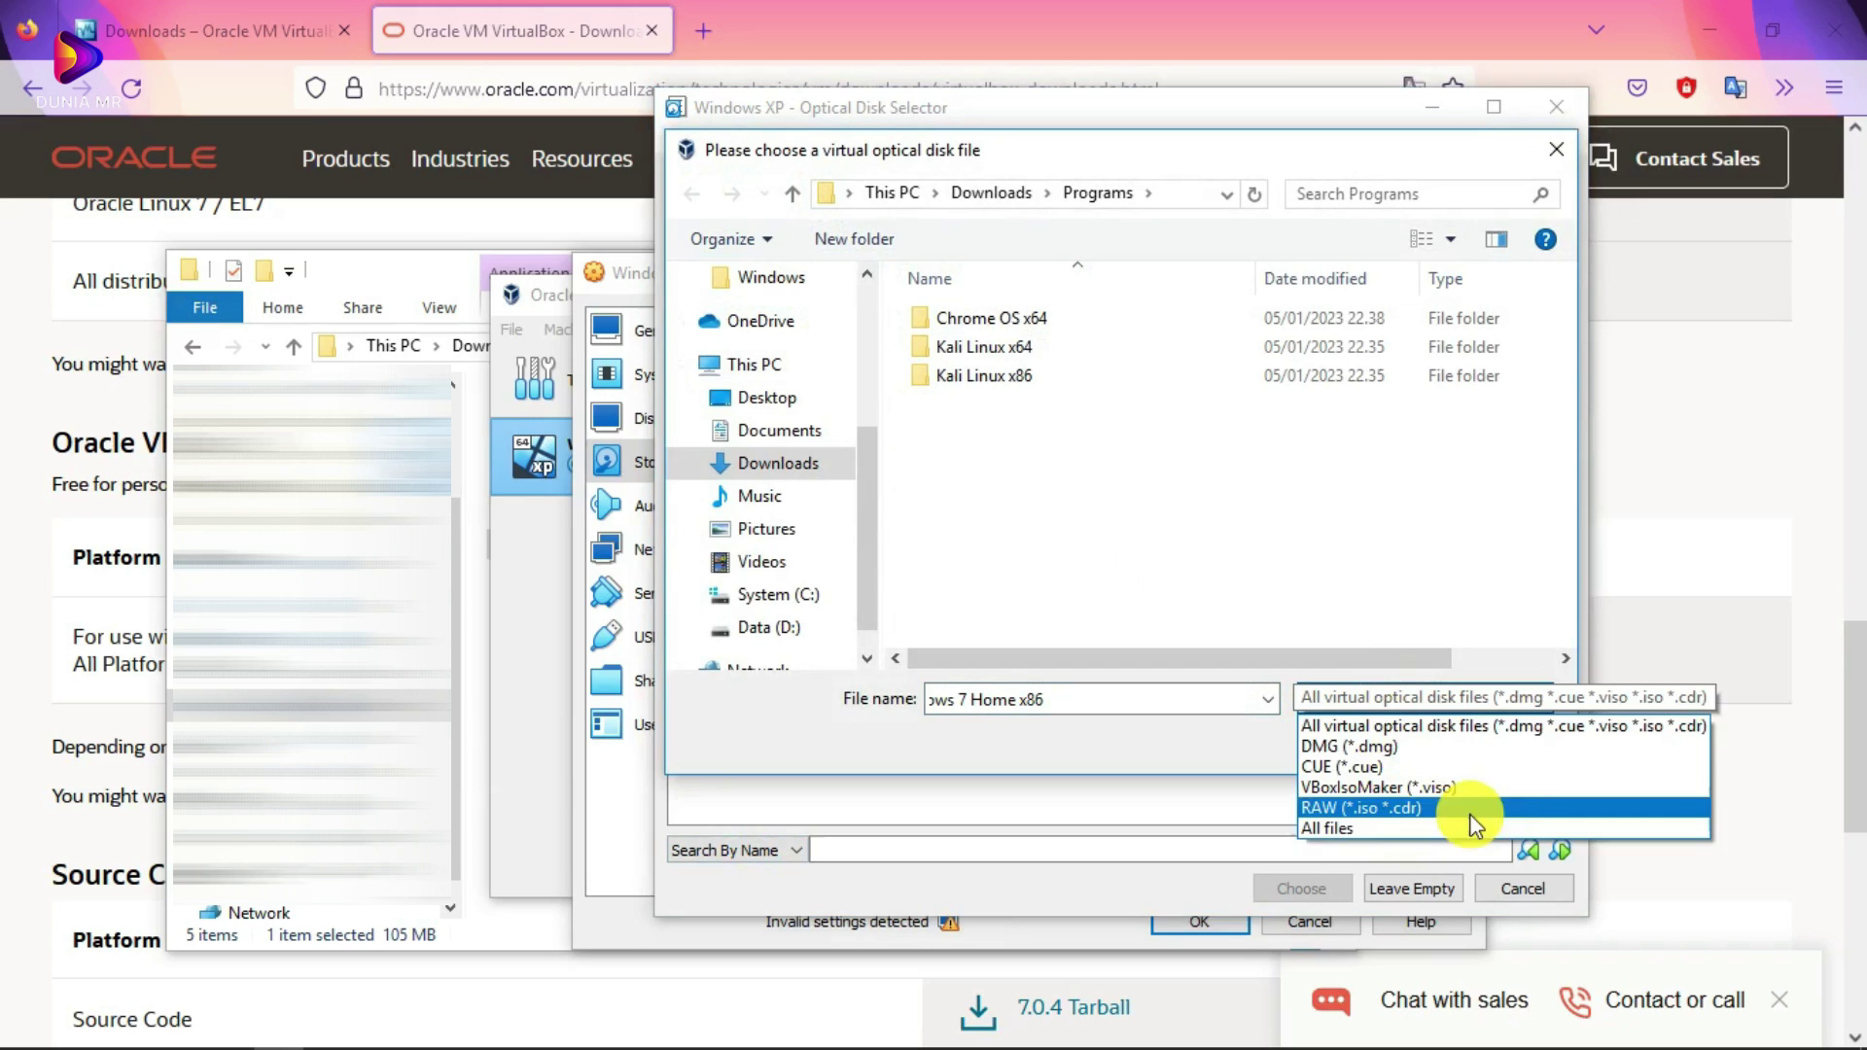
click(1548, 148)
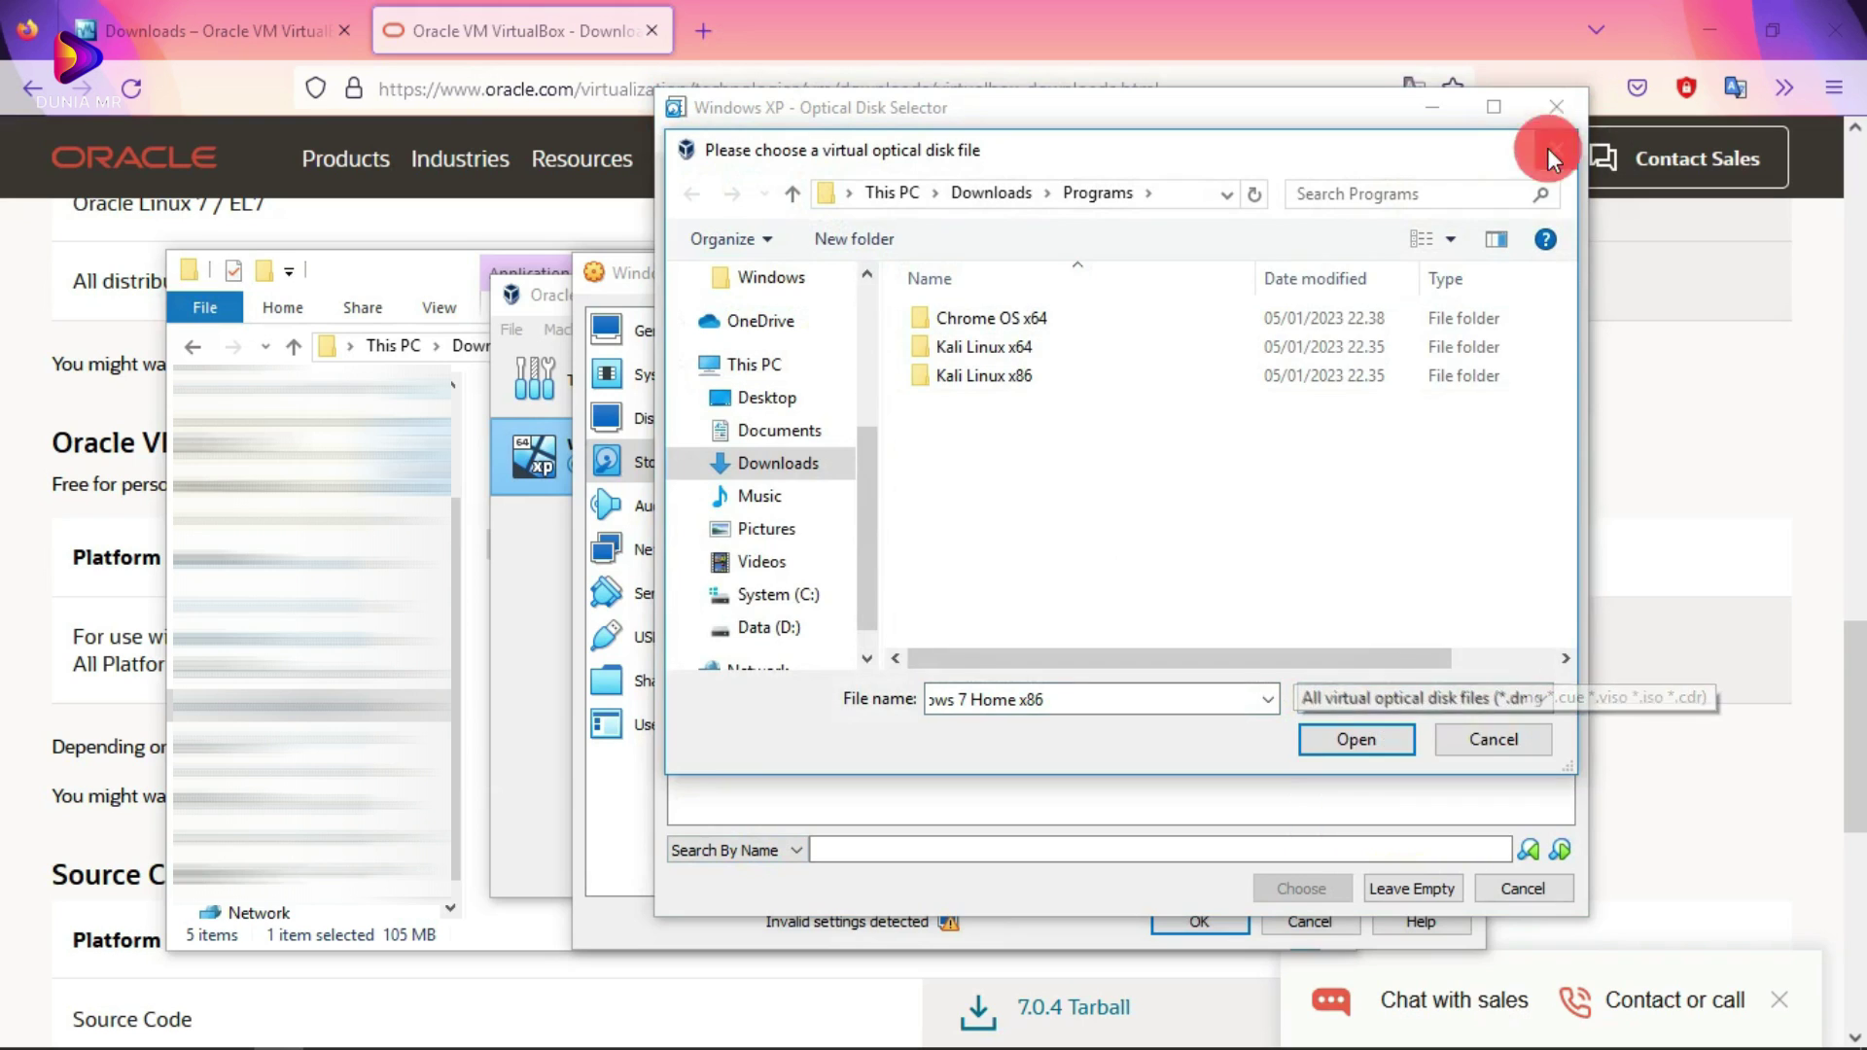
click(1553, 107)
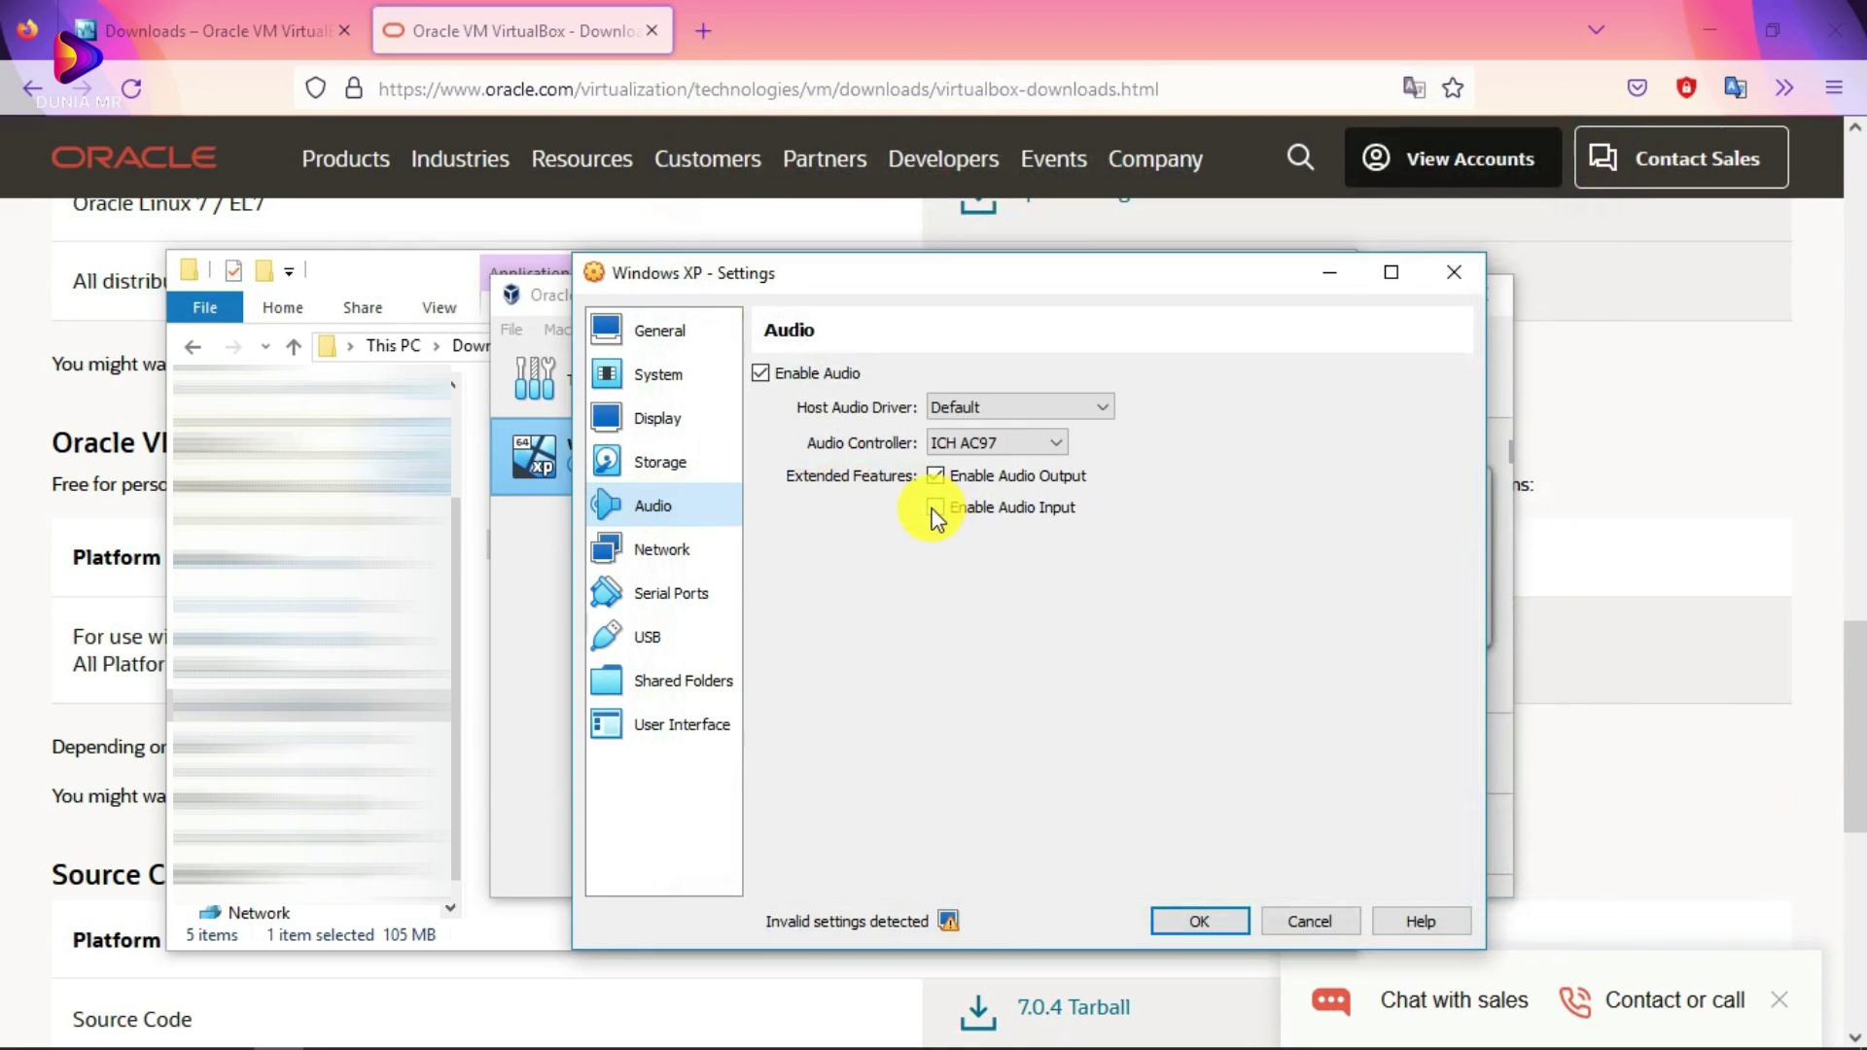
Step: Review the attachment options available for network Adapter 1, keeping NAT selected
click(661, 550)
click(1011, 448)
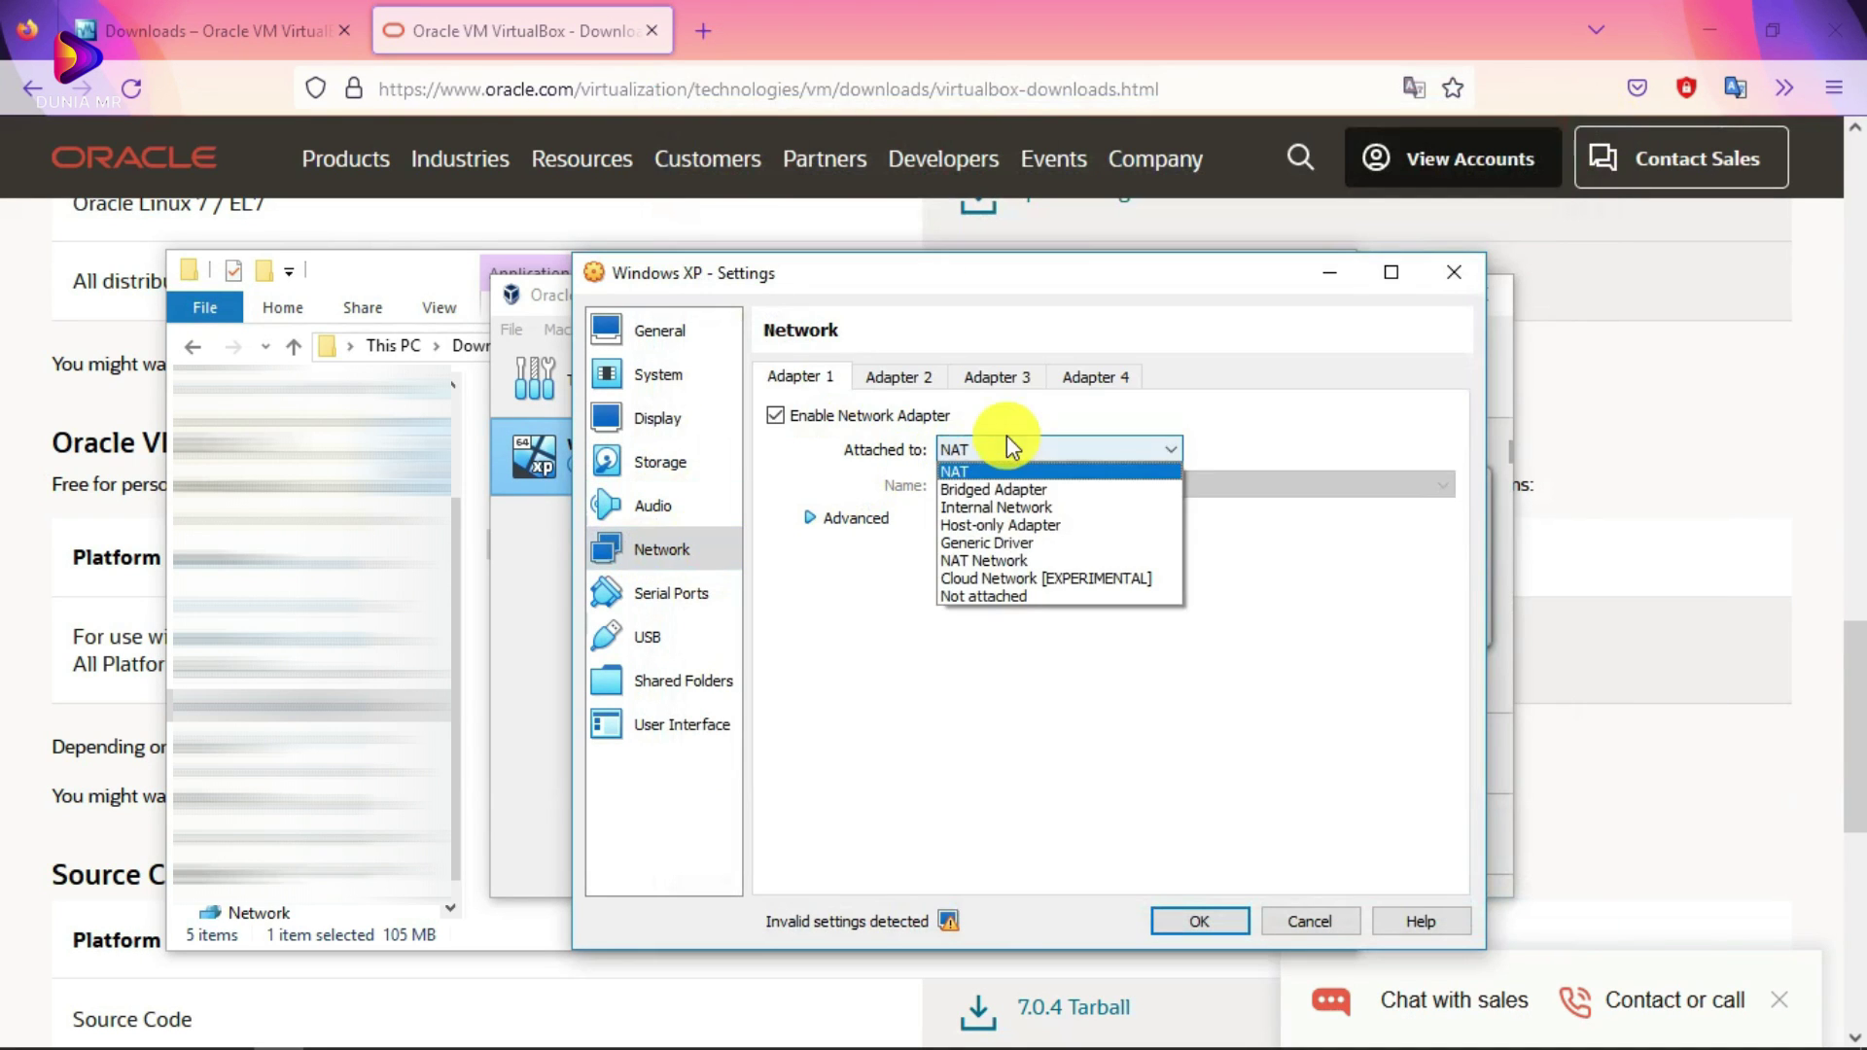
click(1012, 448)
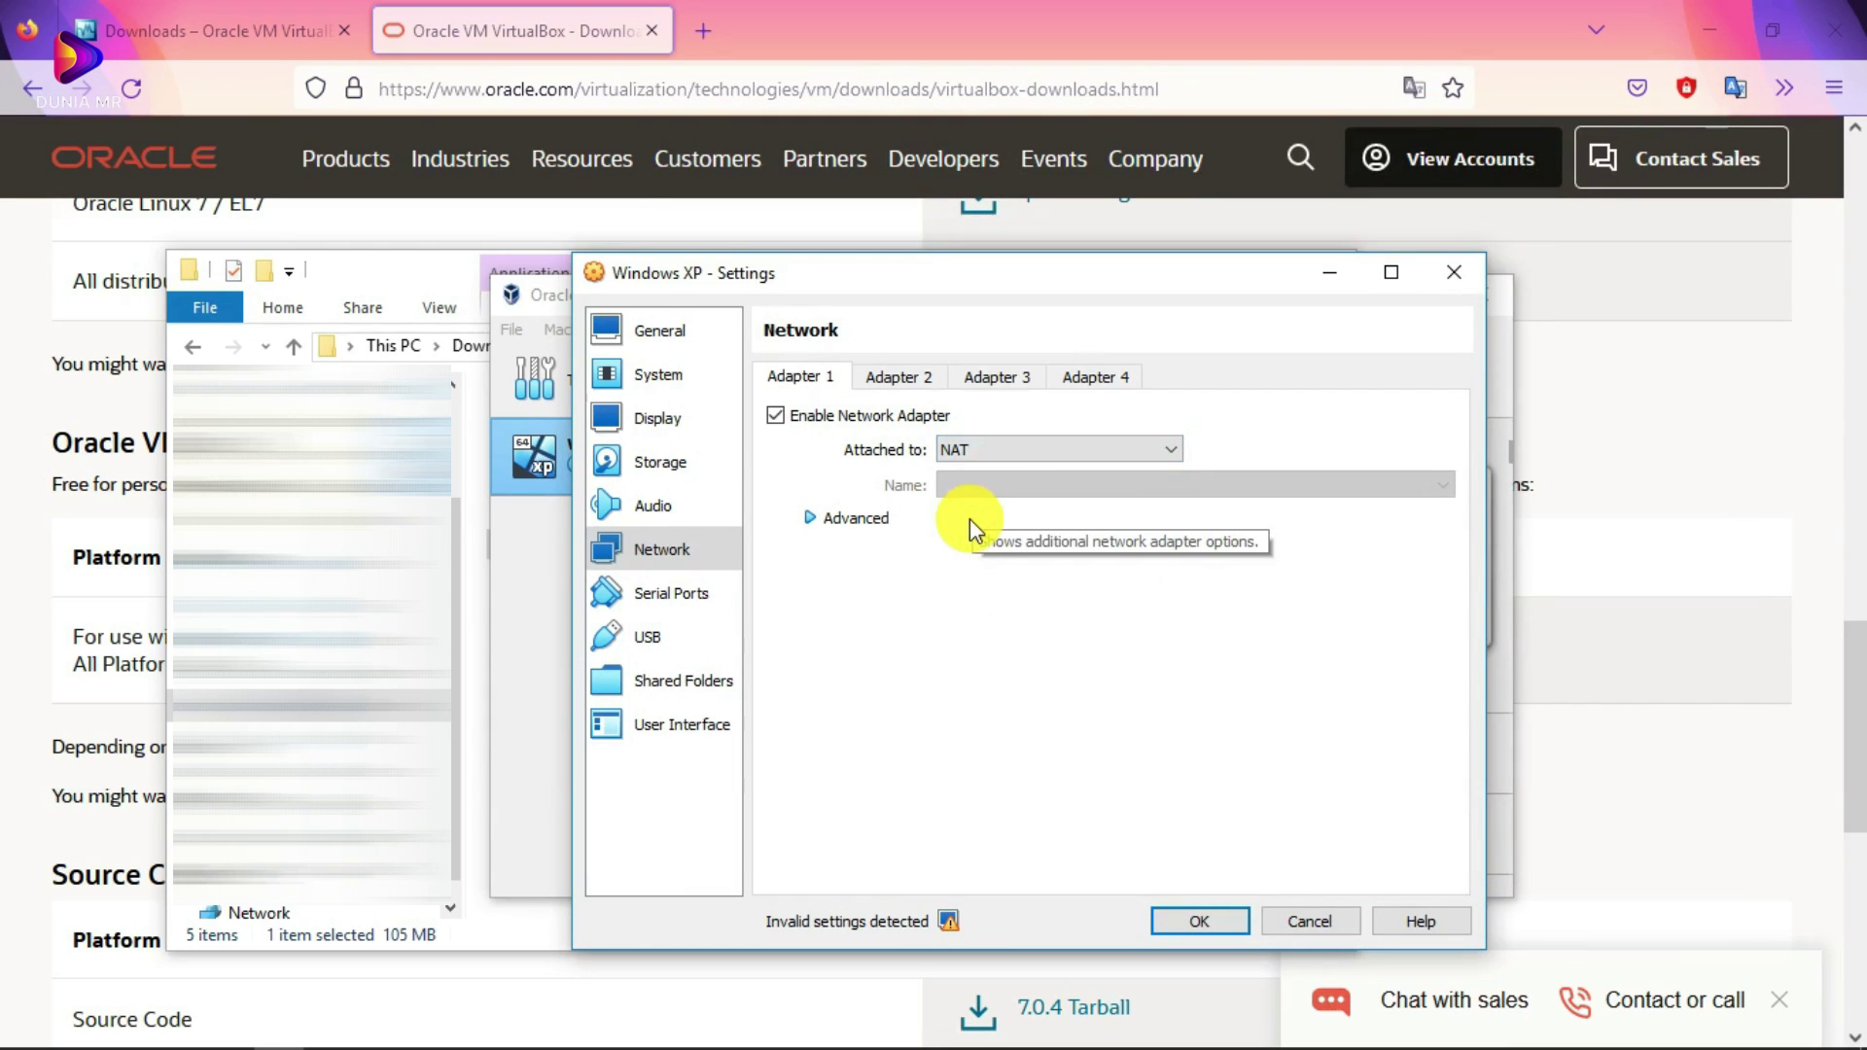
Step: Open the Windows network settings, examine the host's adapters in Network Connections, and put that window out of the way
click(1147, 1027)
click(1693, 1029)
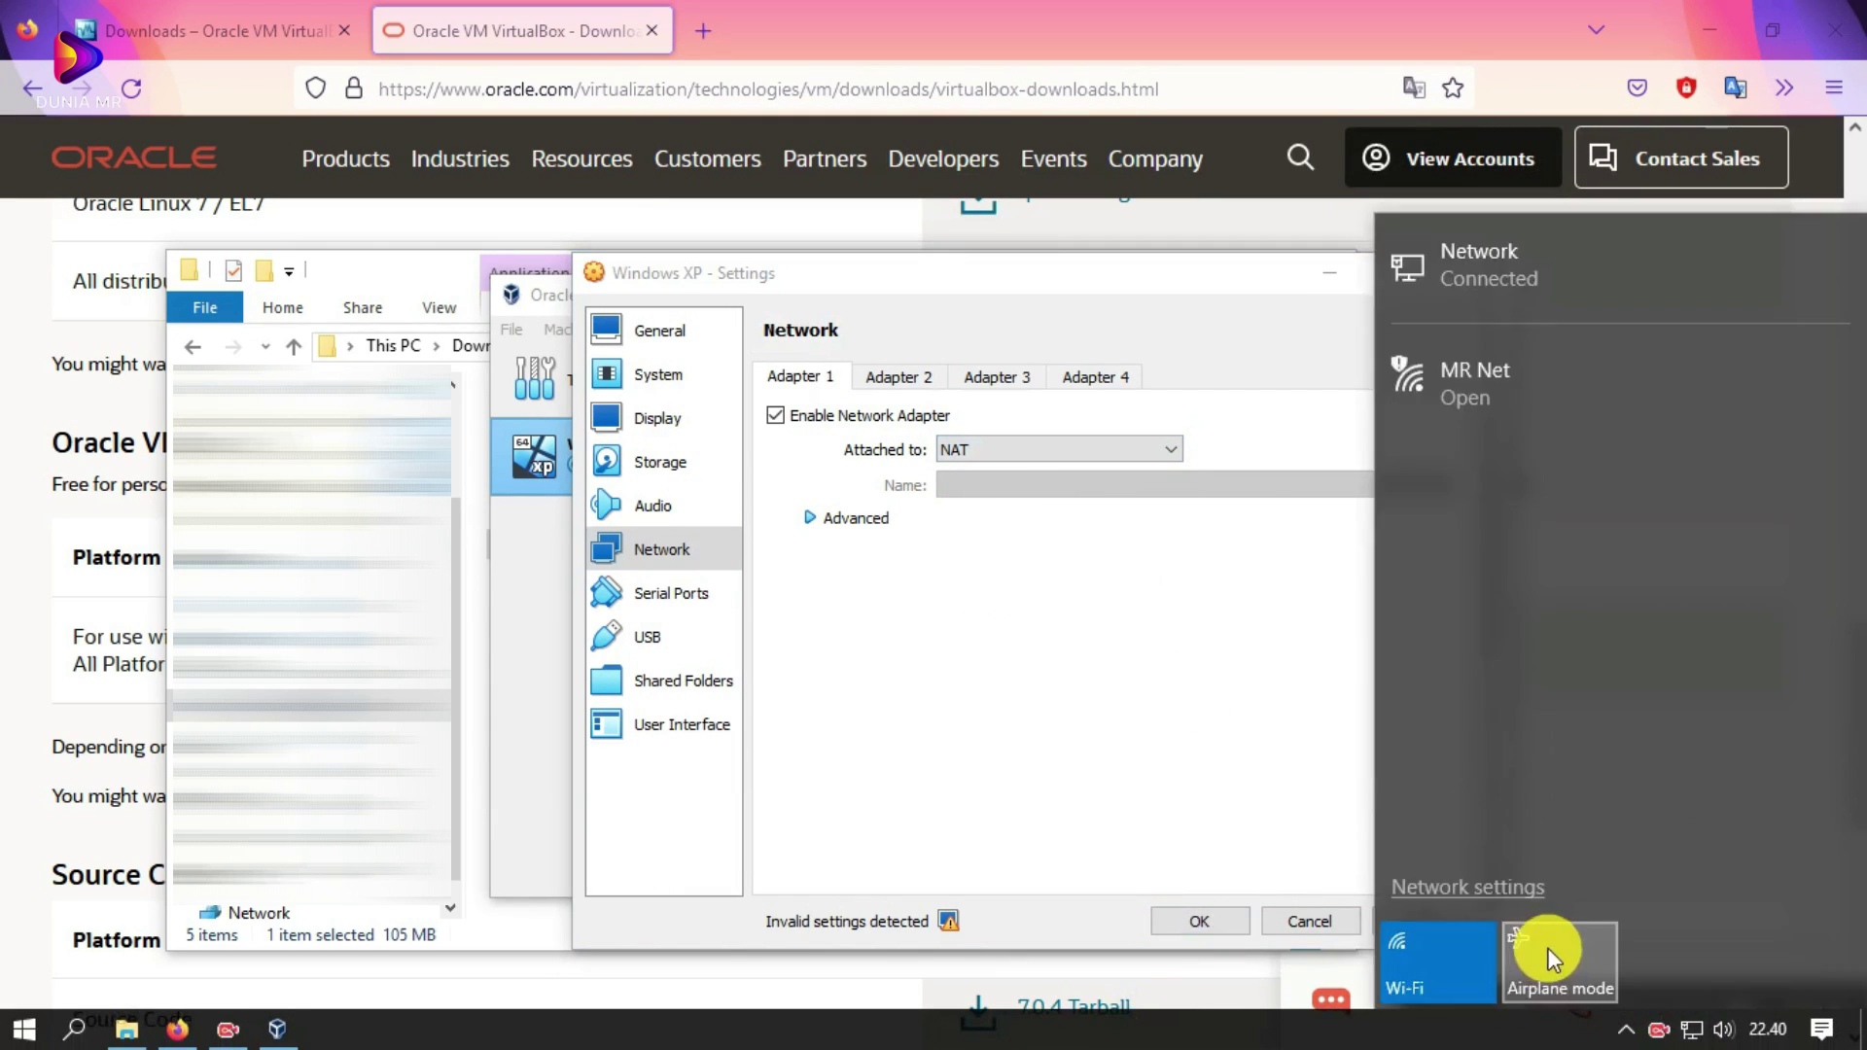
click(1490, 909)
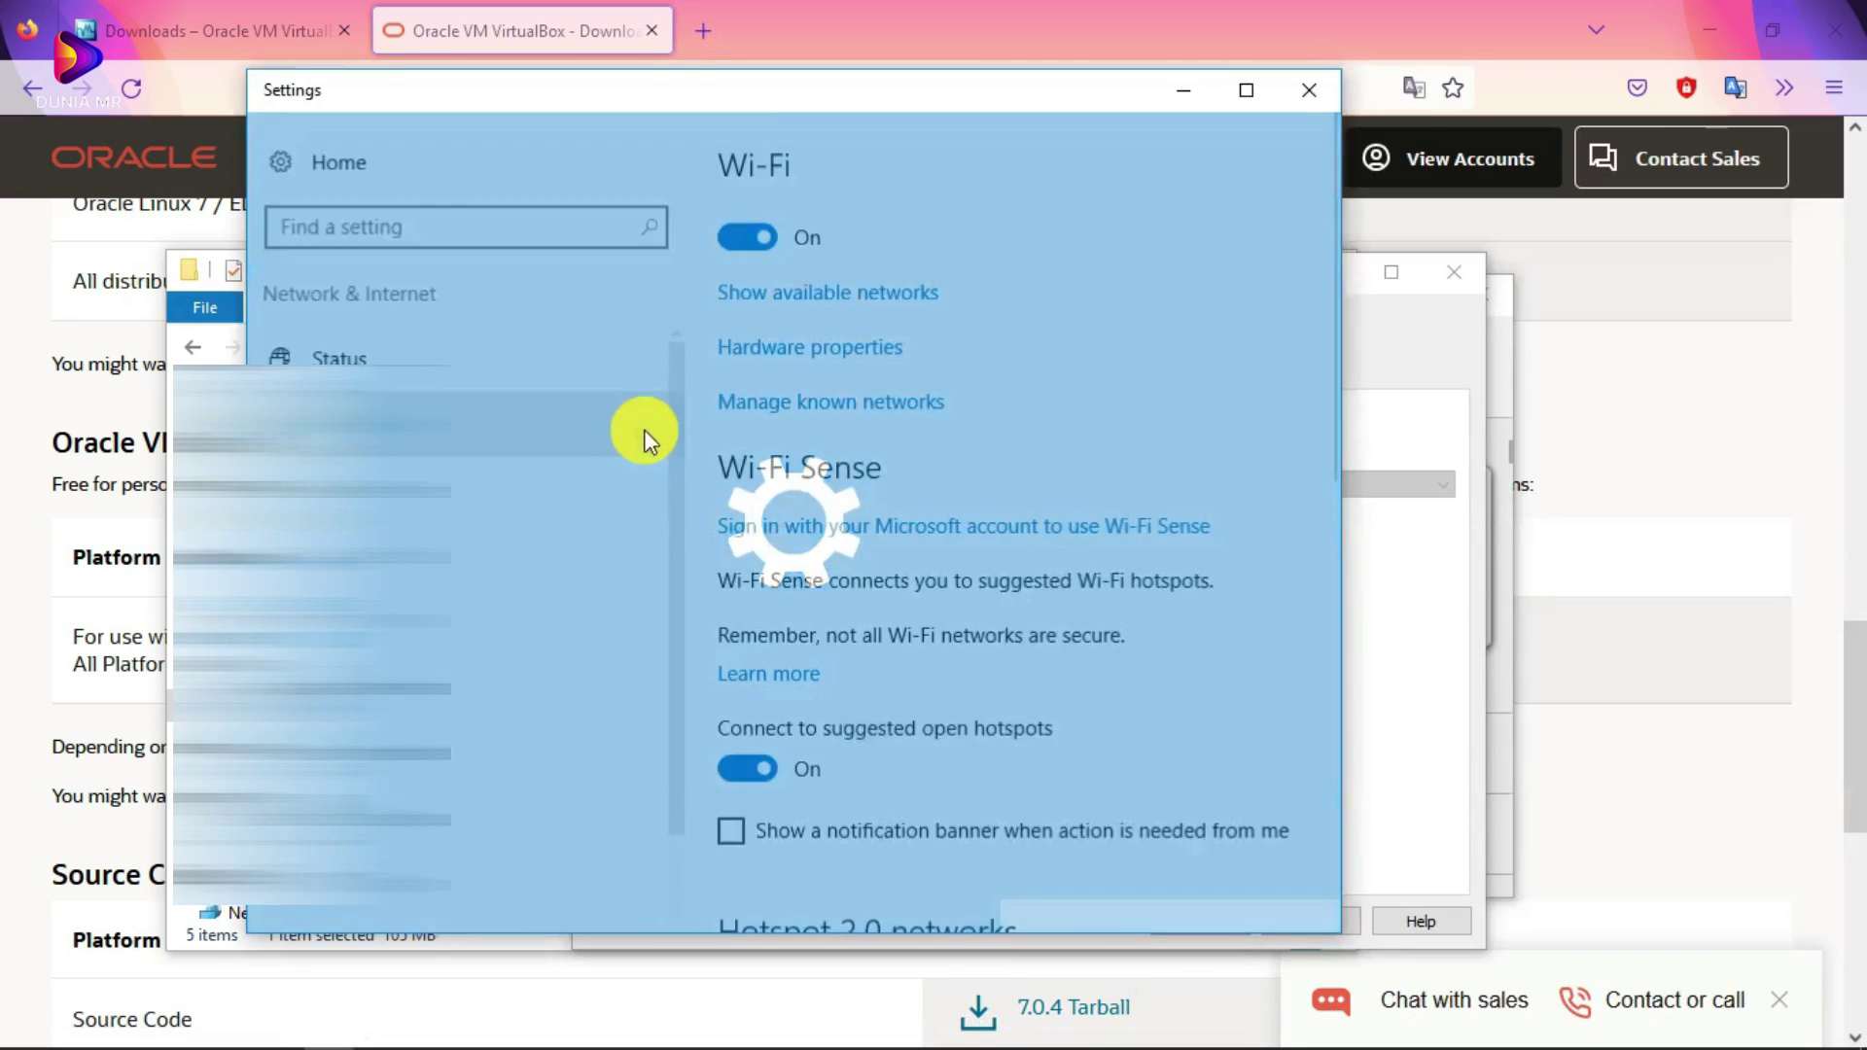
click(637, 428)
click(821, 417)
click(1303, 88)
click(509, 383)
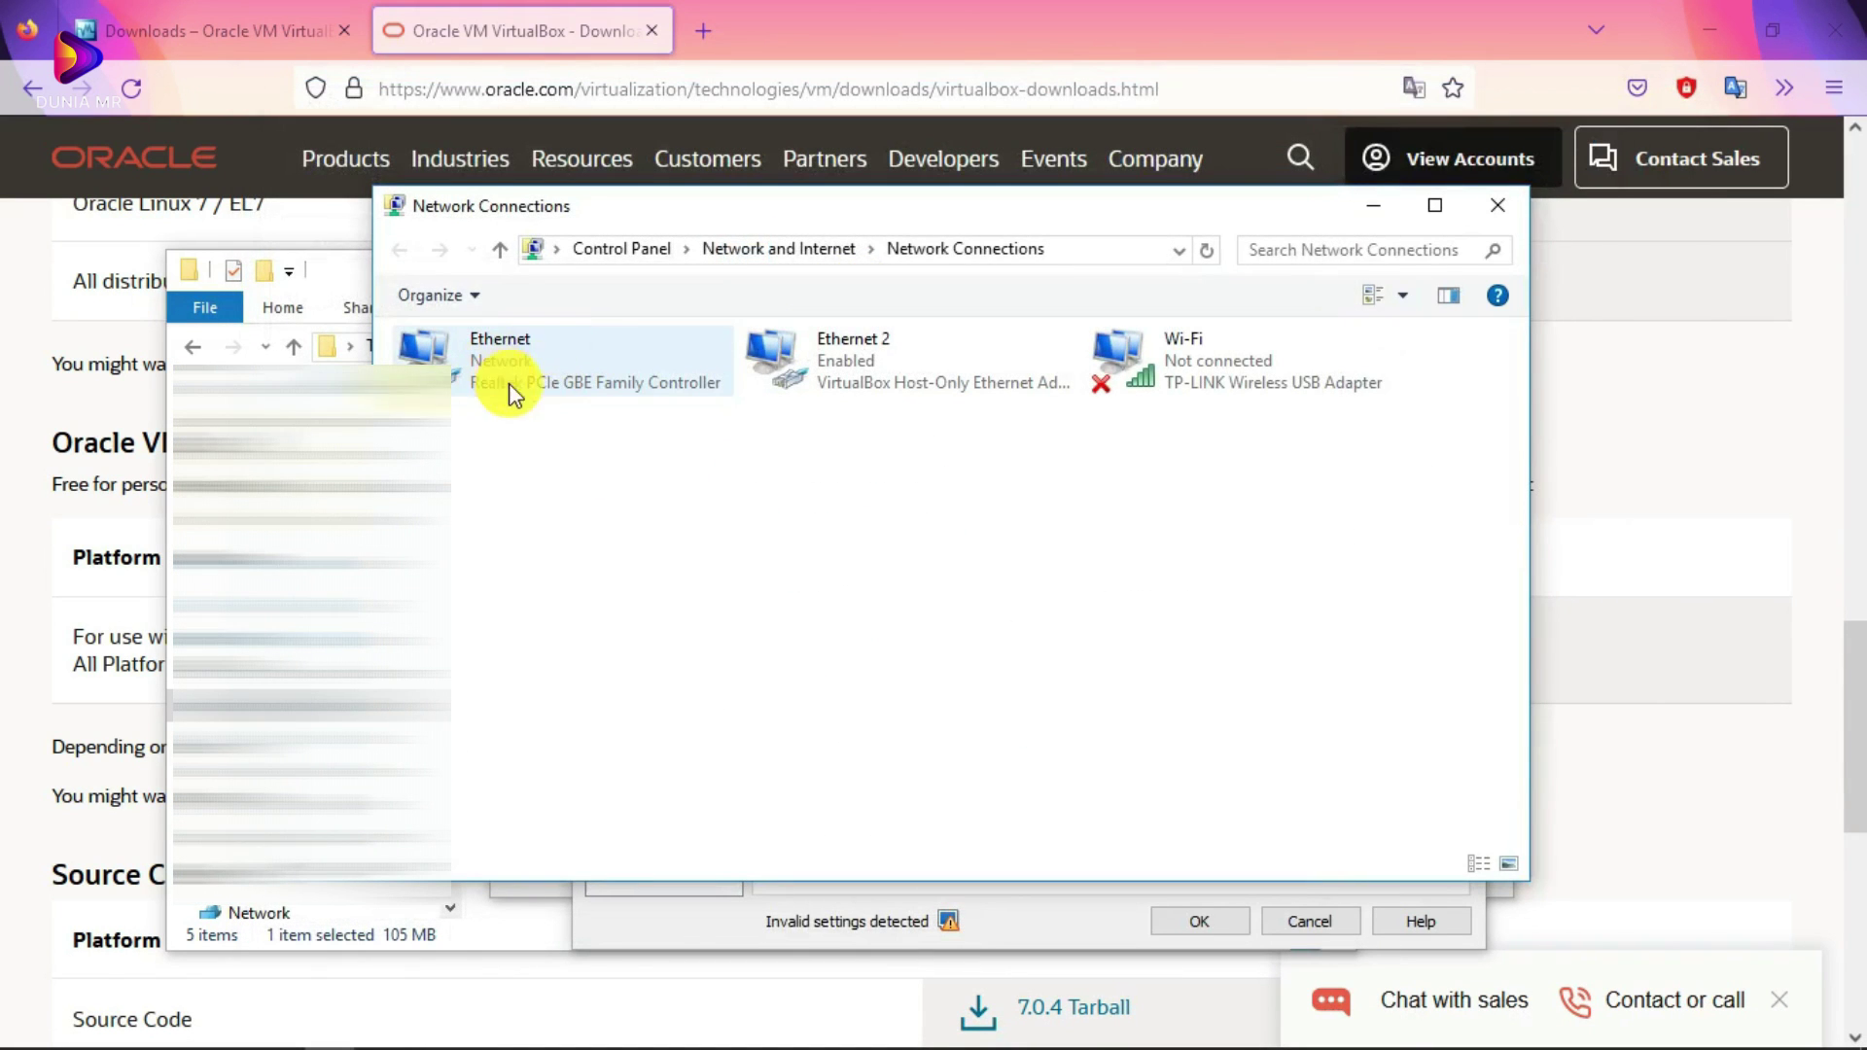
click(1372, 203)
Step: Enable network Adapter 2 and attach it as a Bridged Adapter to the TP-LINK Wireless USB Adapter
click(895, 379)
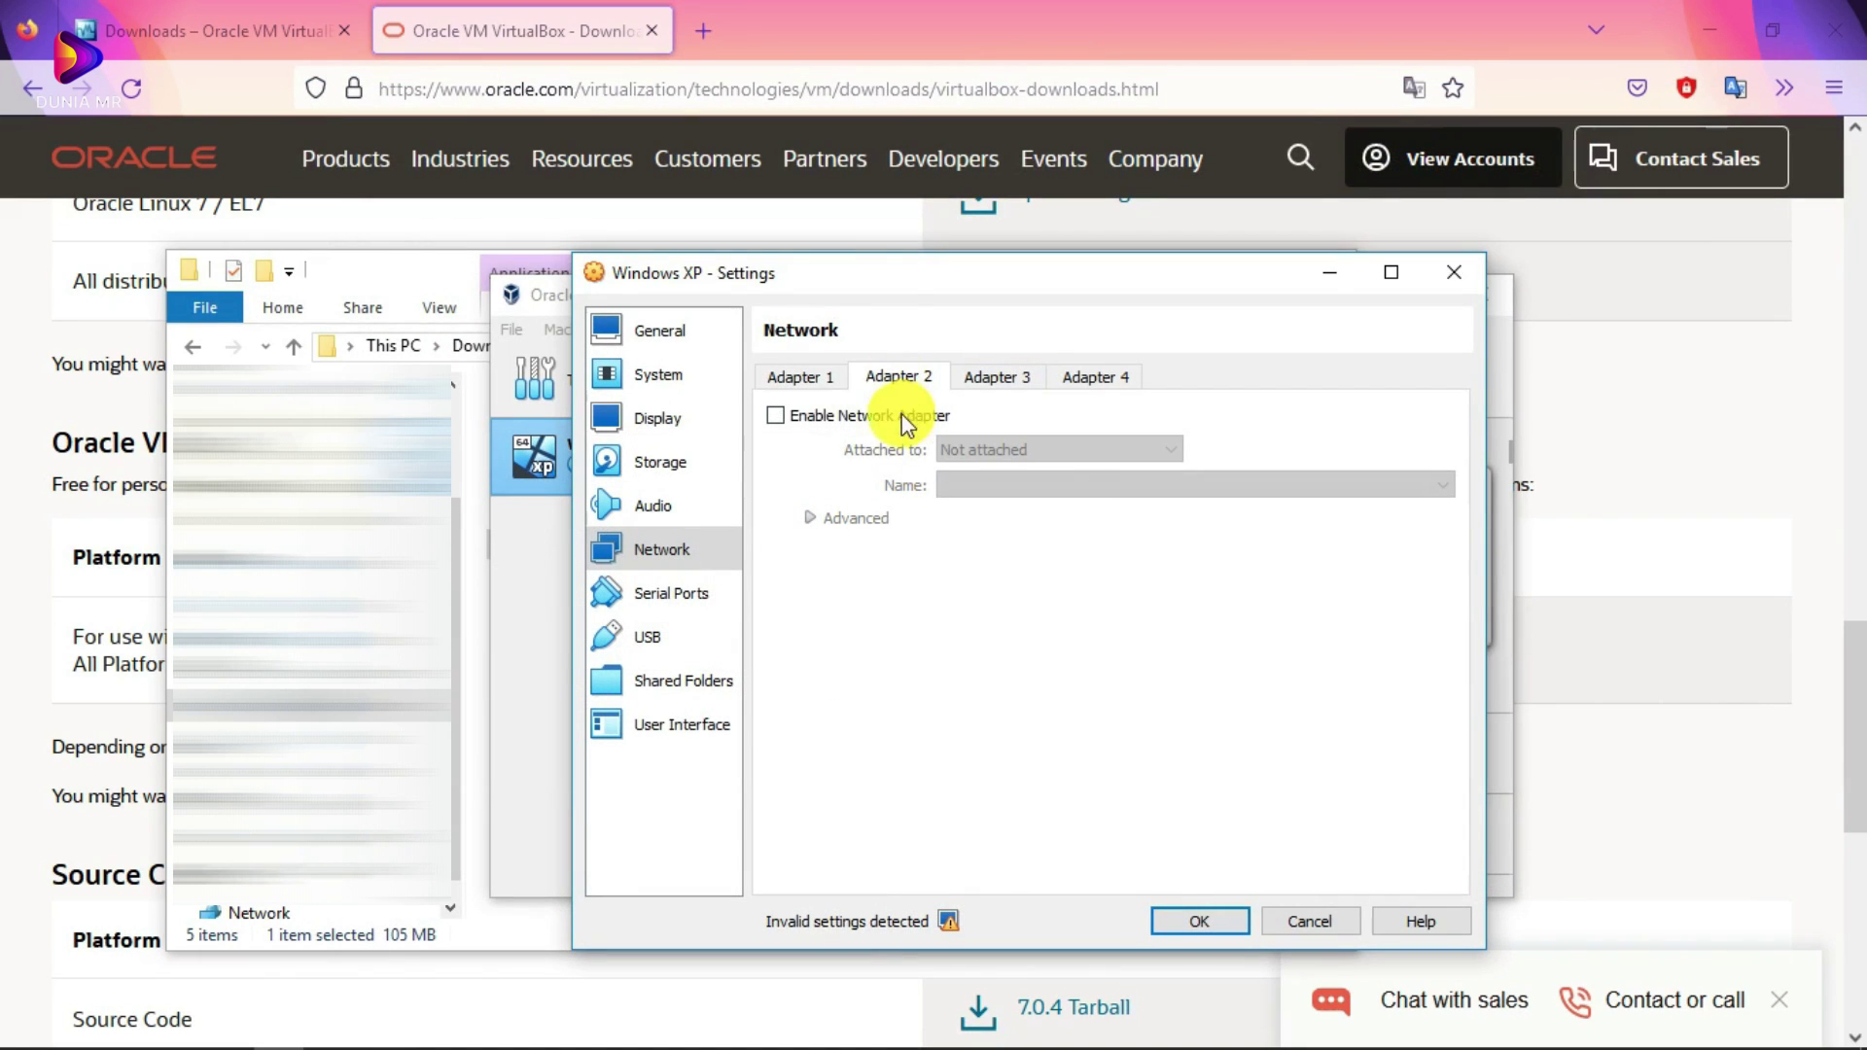
click(807, 416)
click(1040, 449)
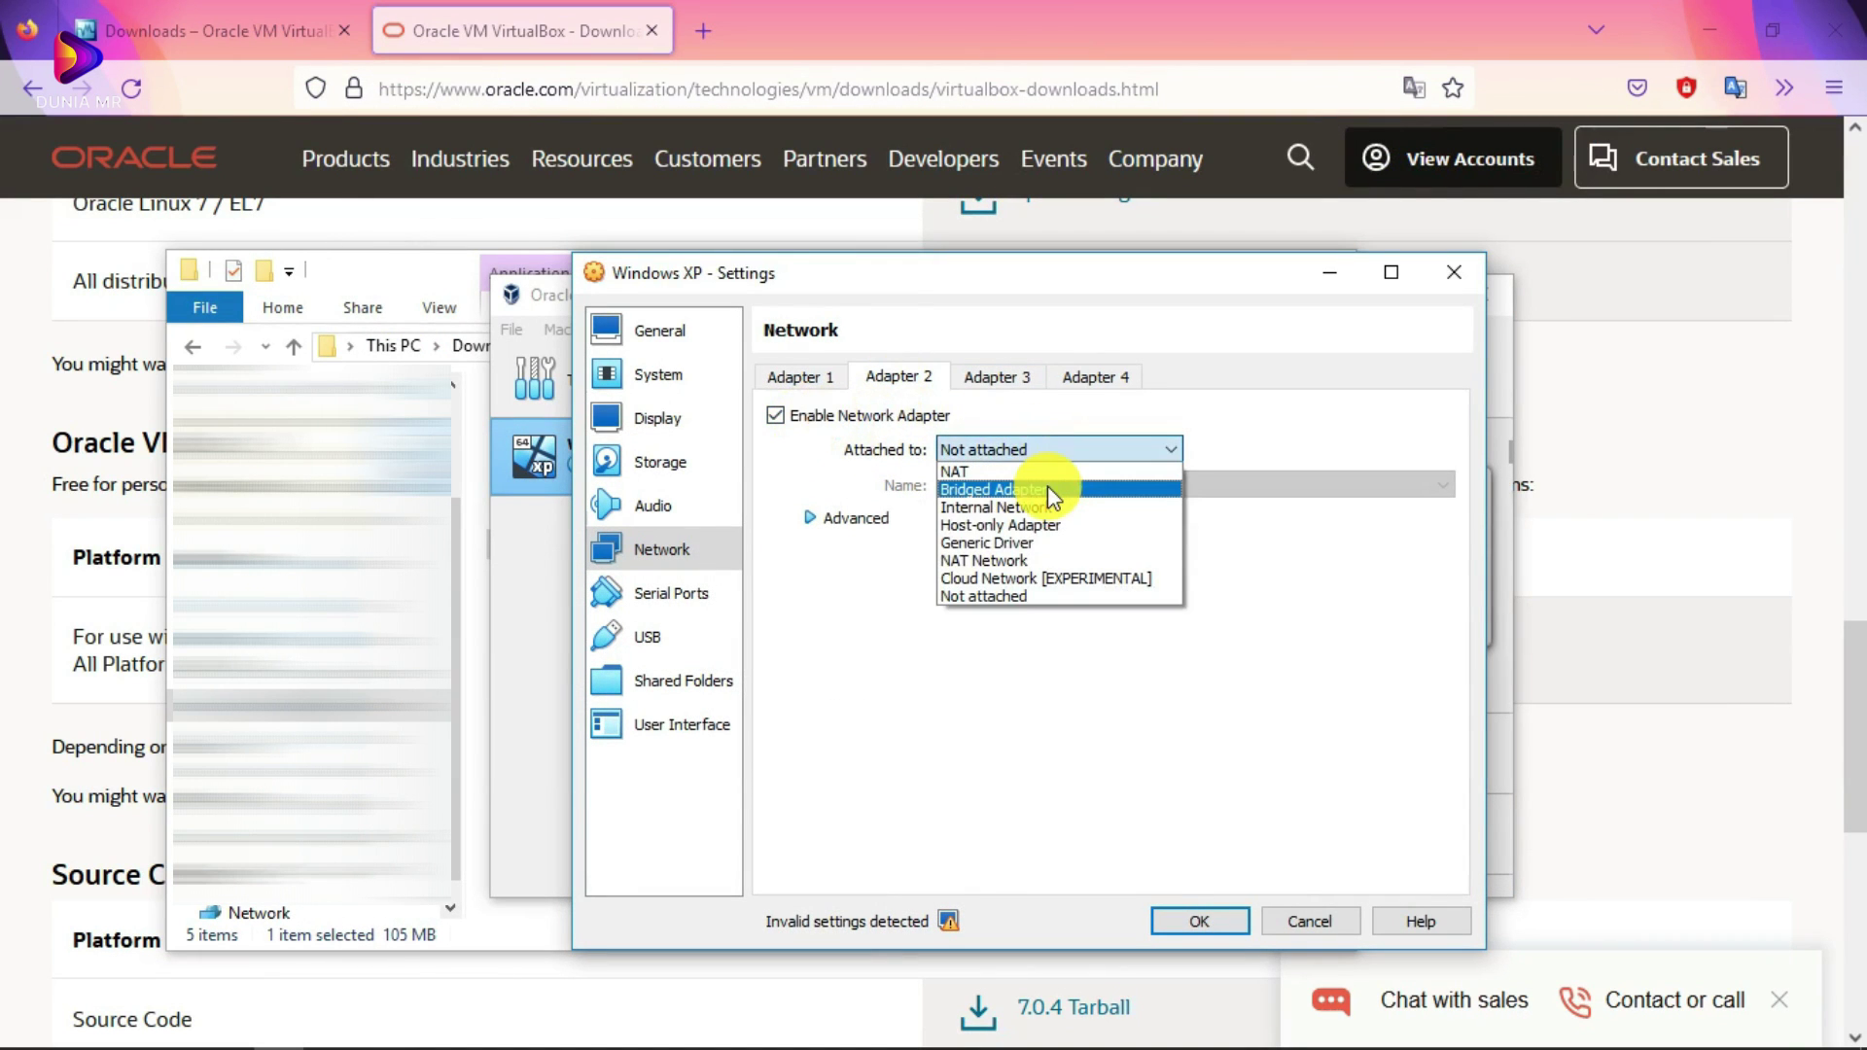
click(1047, 489)
click(1047, 485)
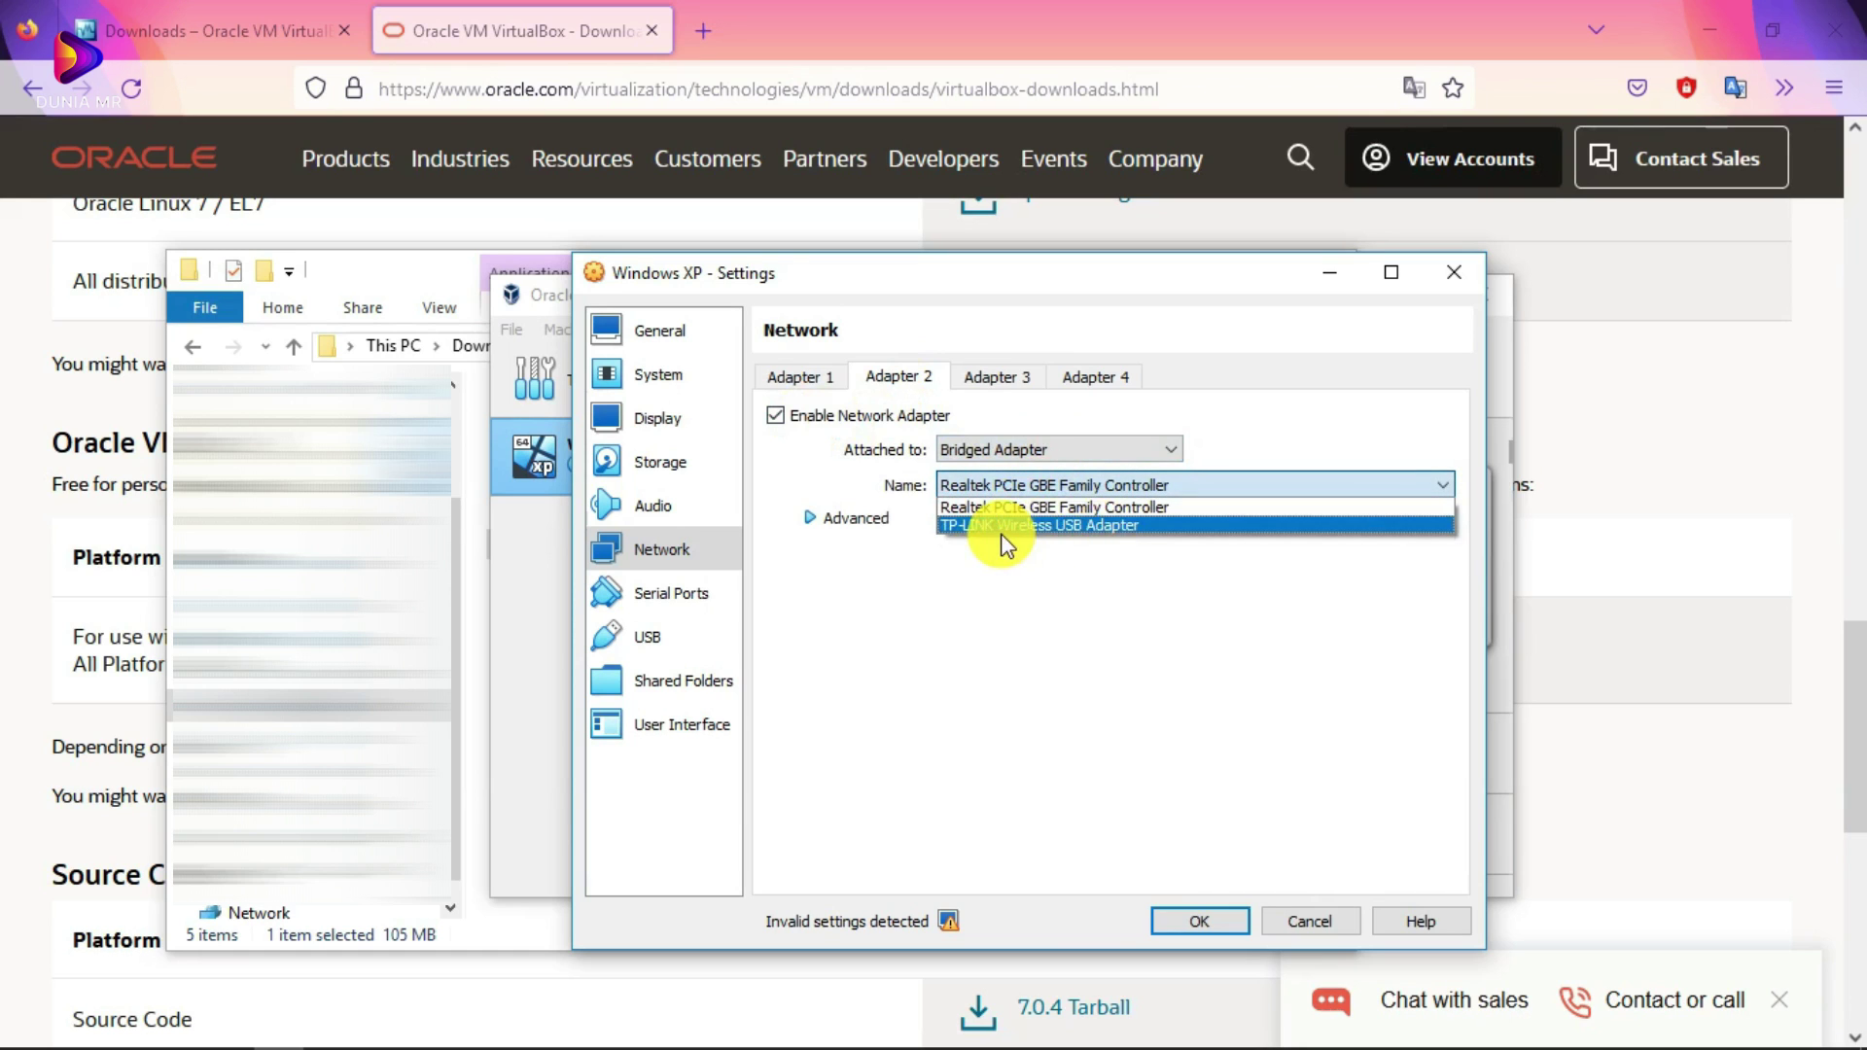
click(1047, 525)
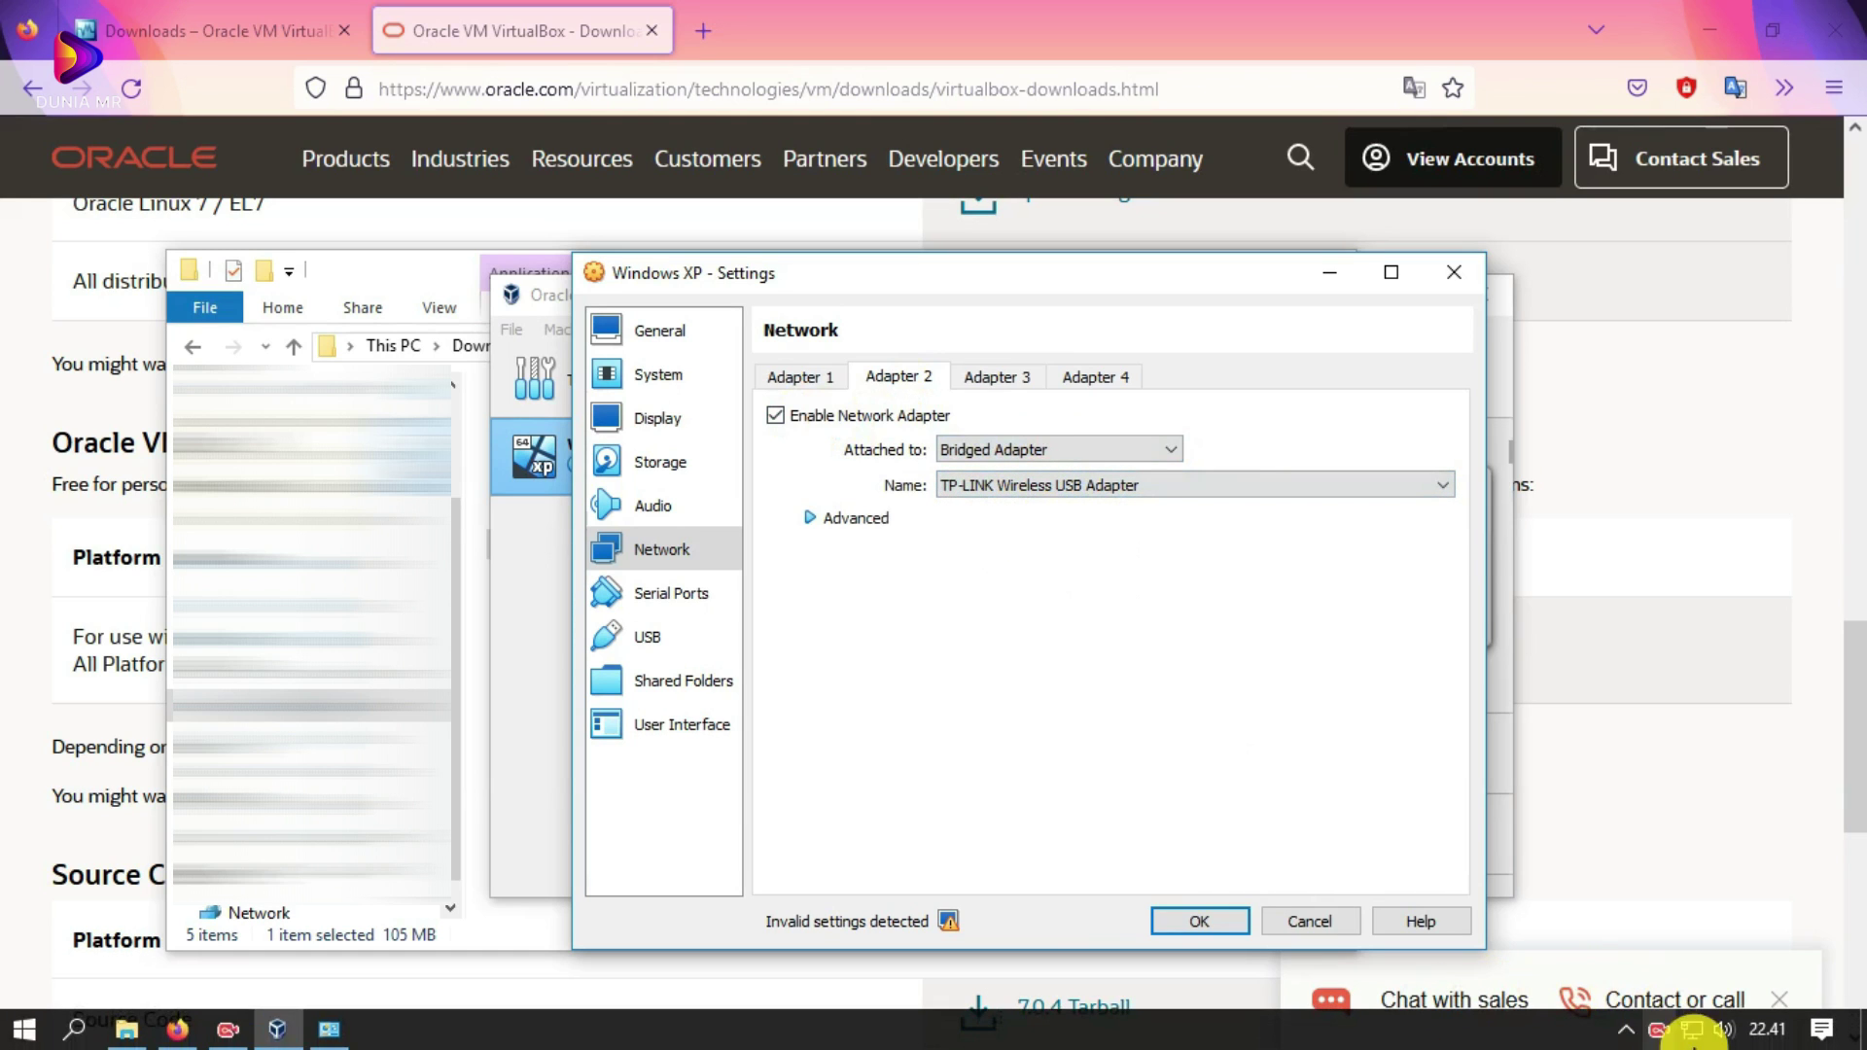
Step: Check the host's list of available networks, and move the Windows XP settings window slightly aside
click(1691, 1029)
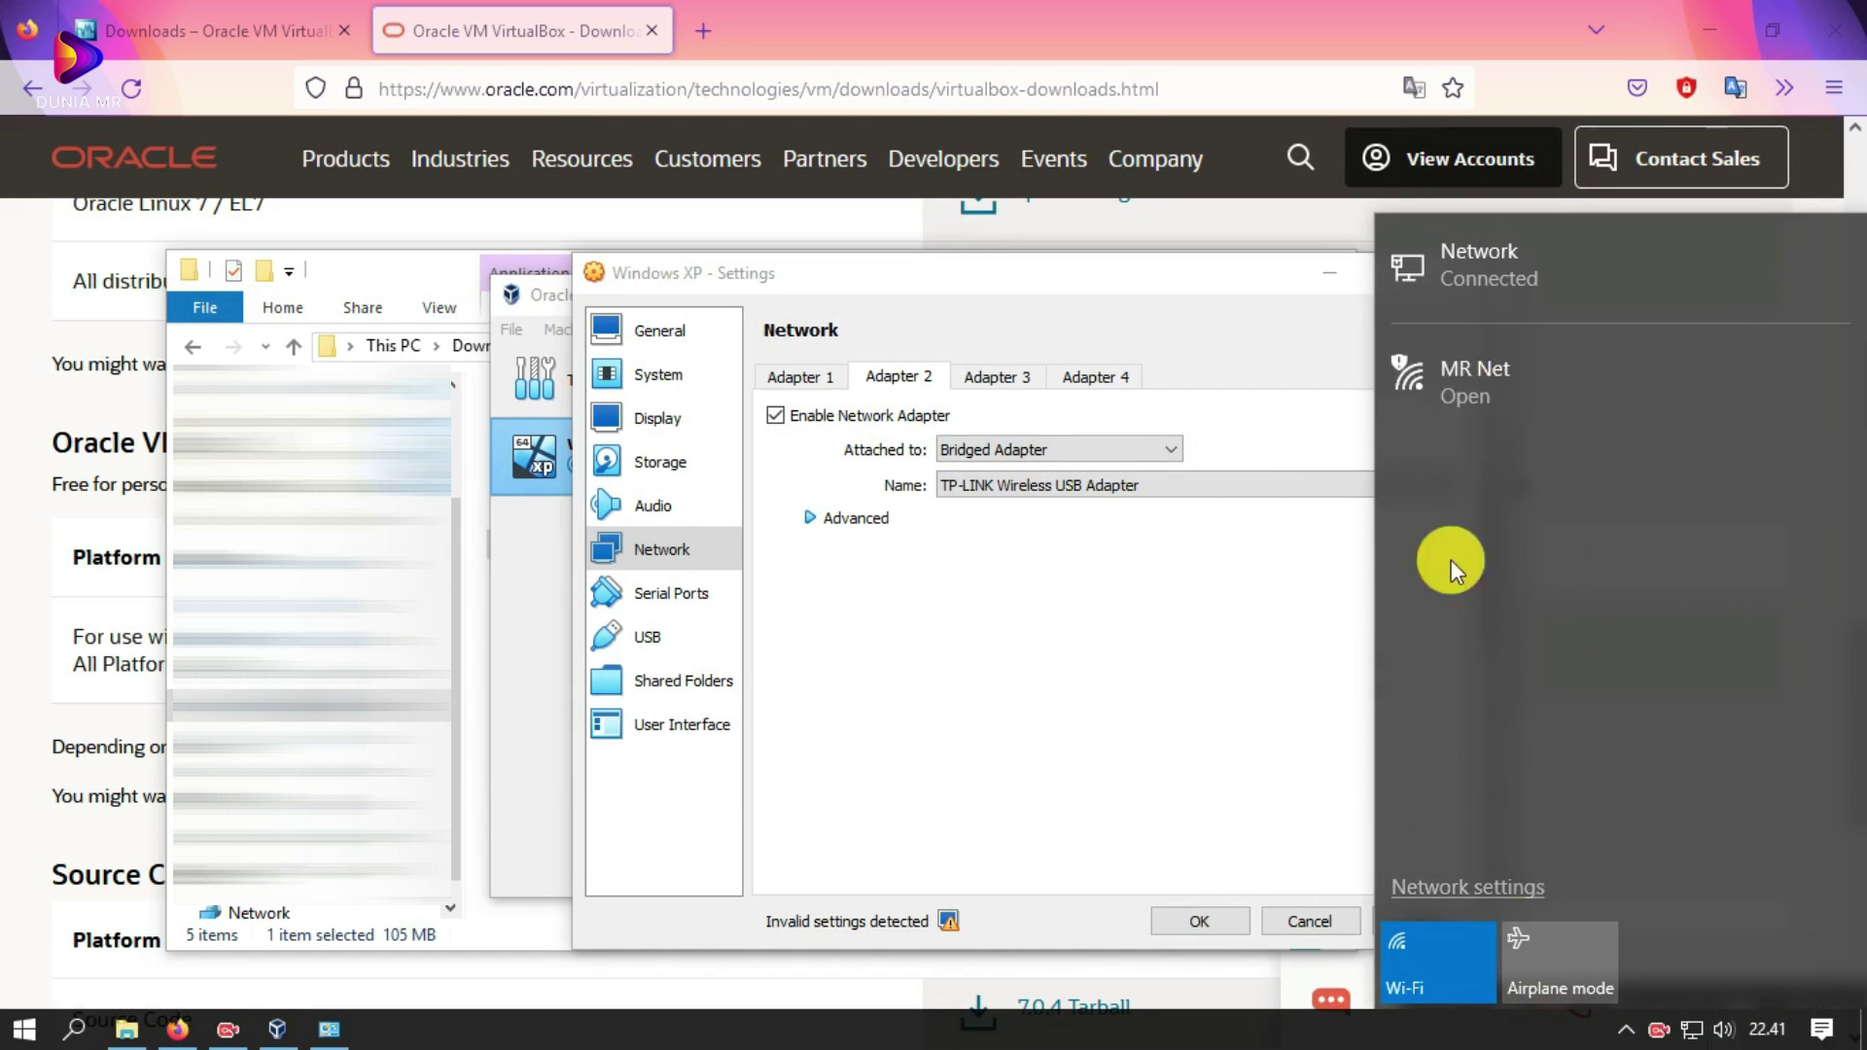
click(1031, 277)
drag(1026, 276, 960, 259)
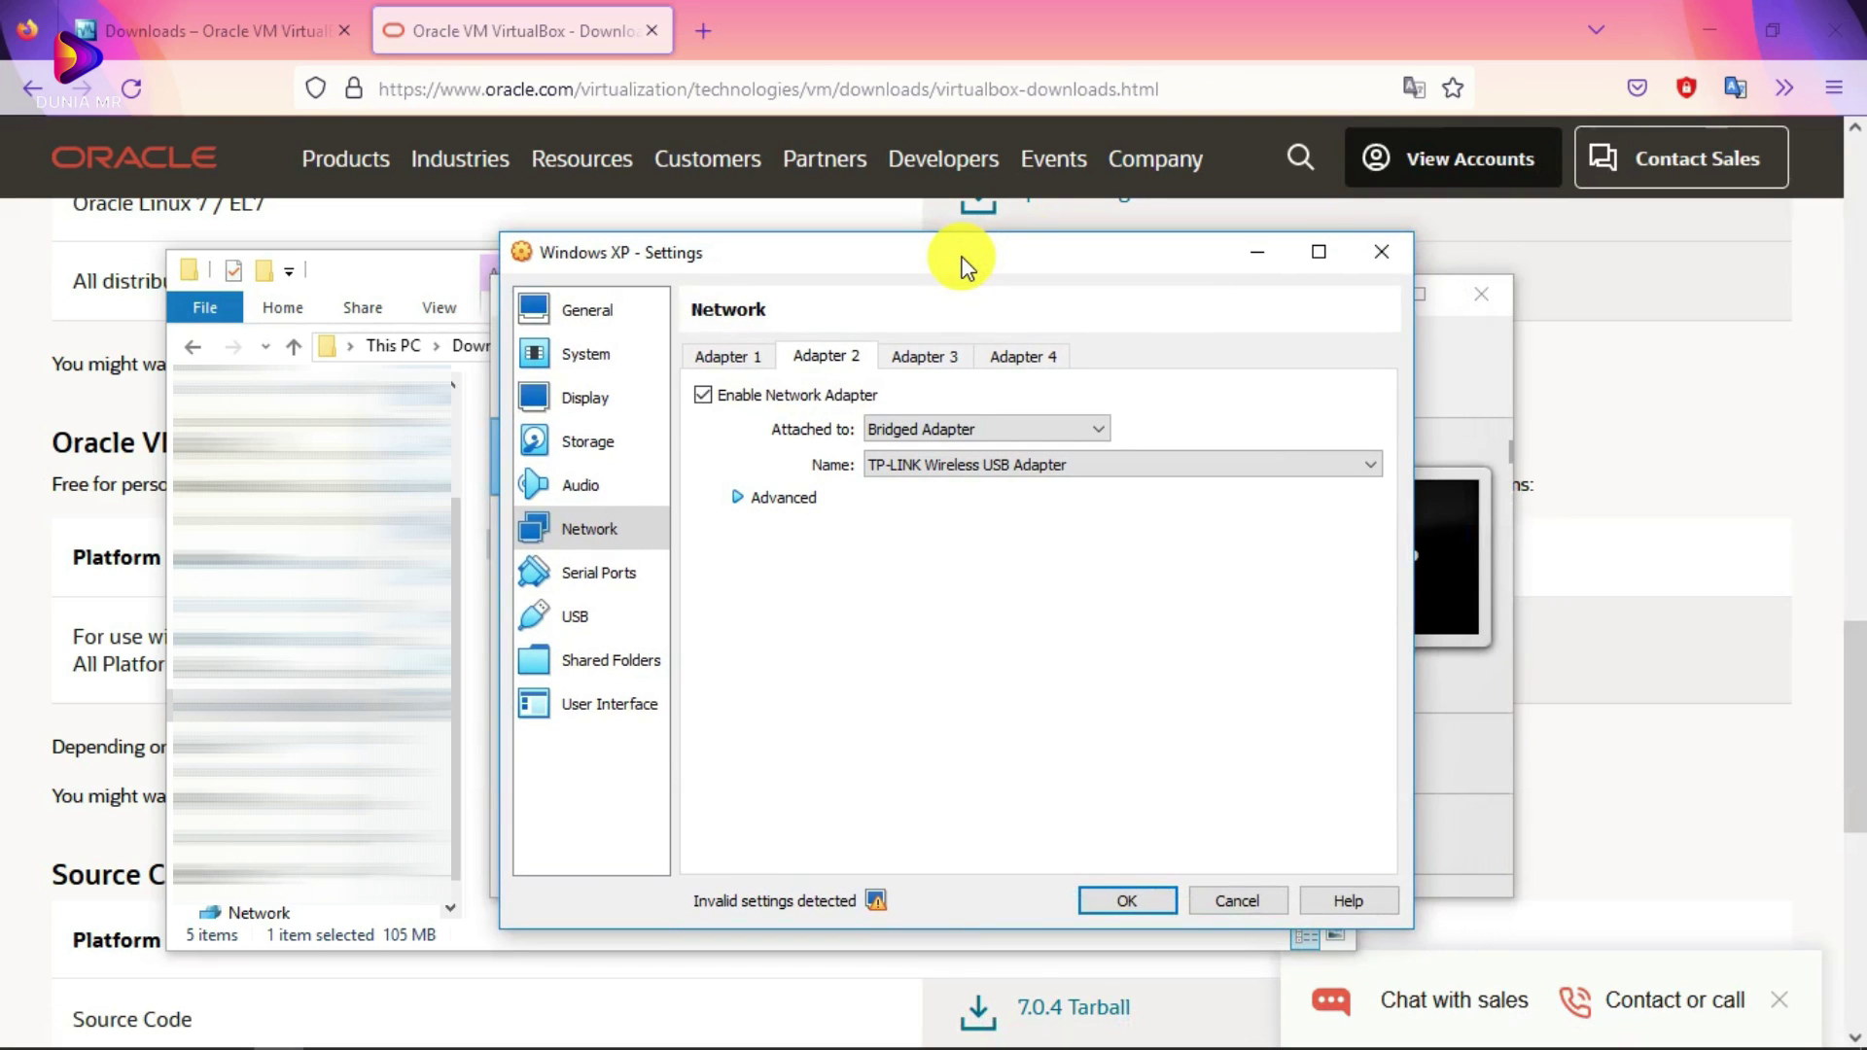
Step: Glance at the serial ports page, and recheck the attachment types of network Adapter 1 and Adapter 2, keeping the bridged TP-LINK choice
click(579, 575)
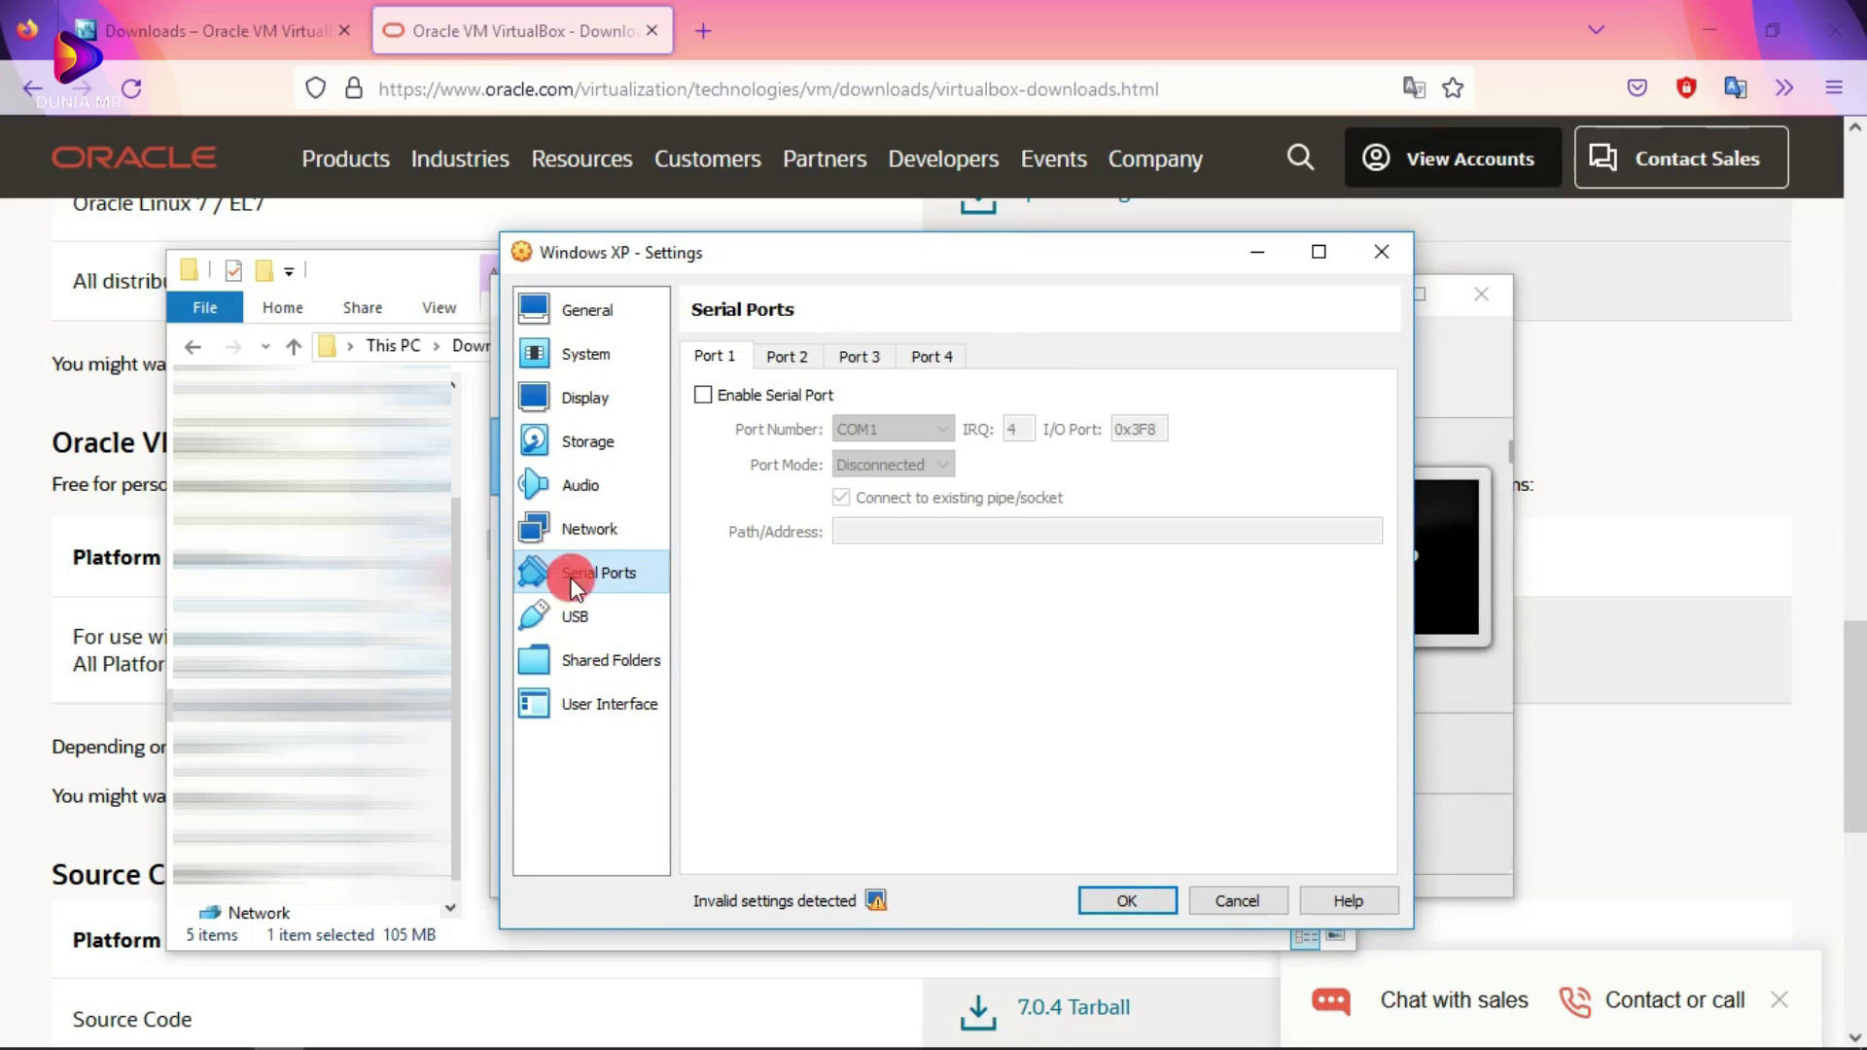
click(593, 530)
click(734, 355)
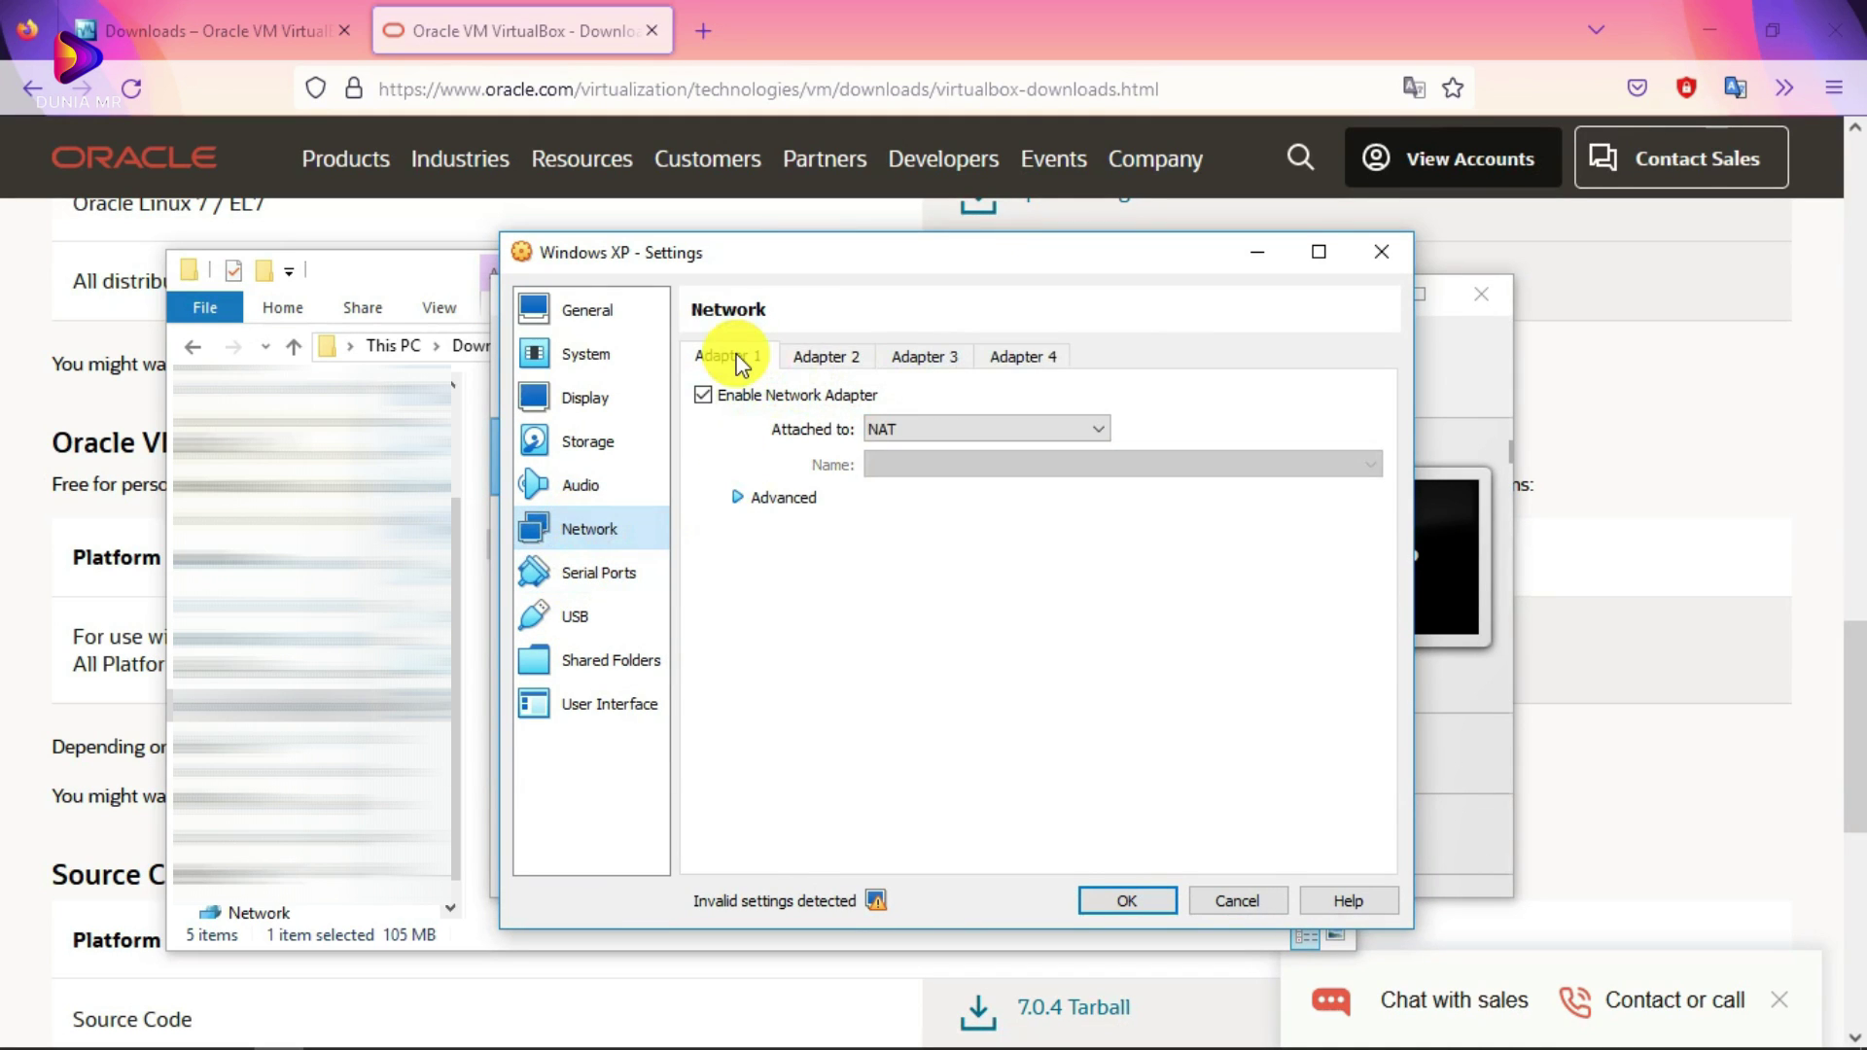
click(827, 357)
click(972, 429)
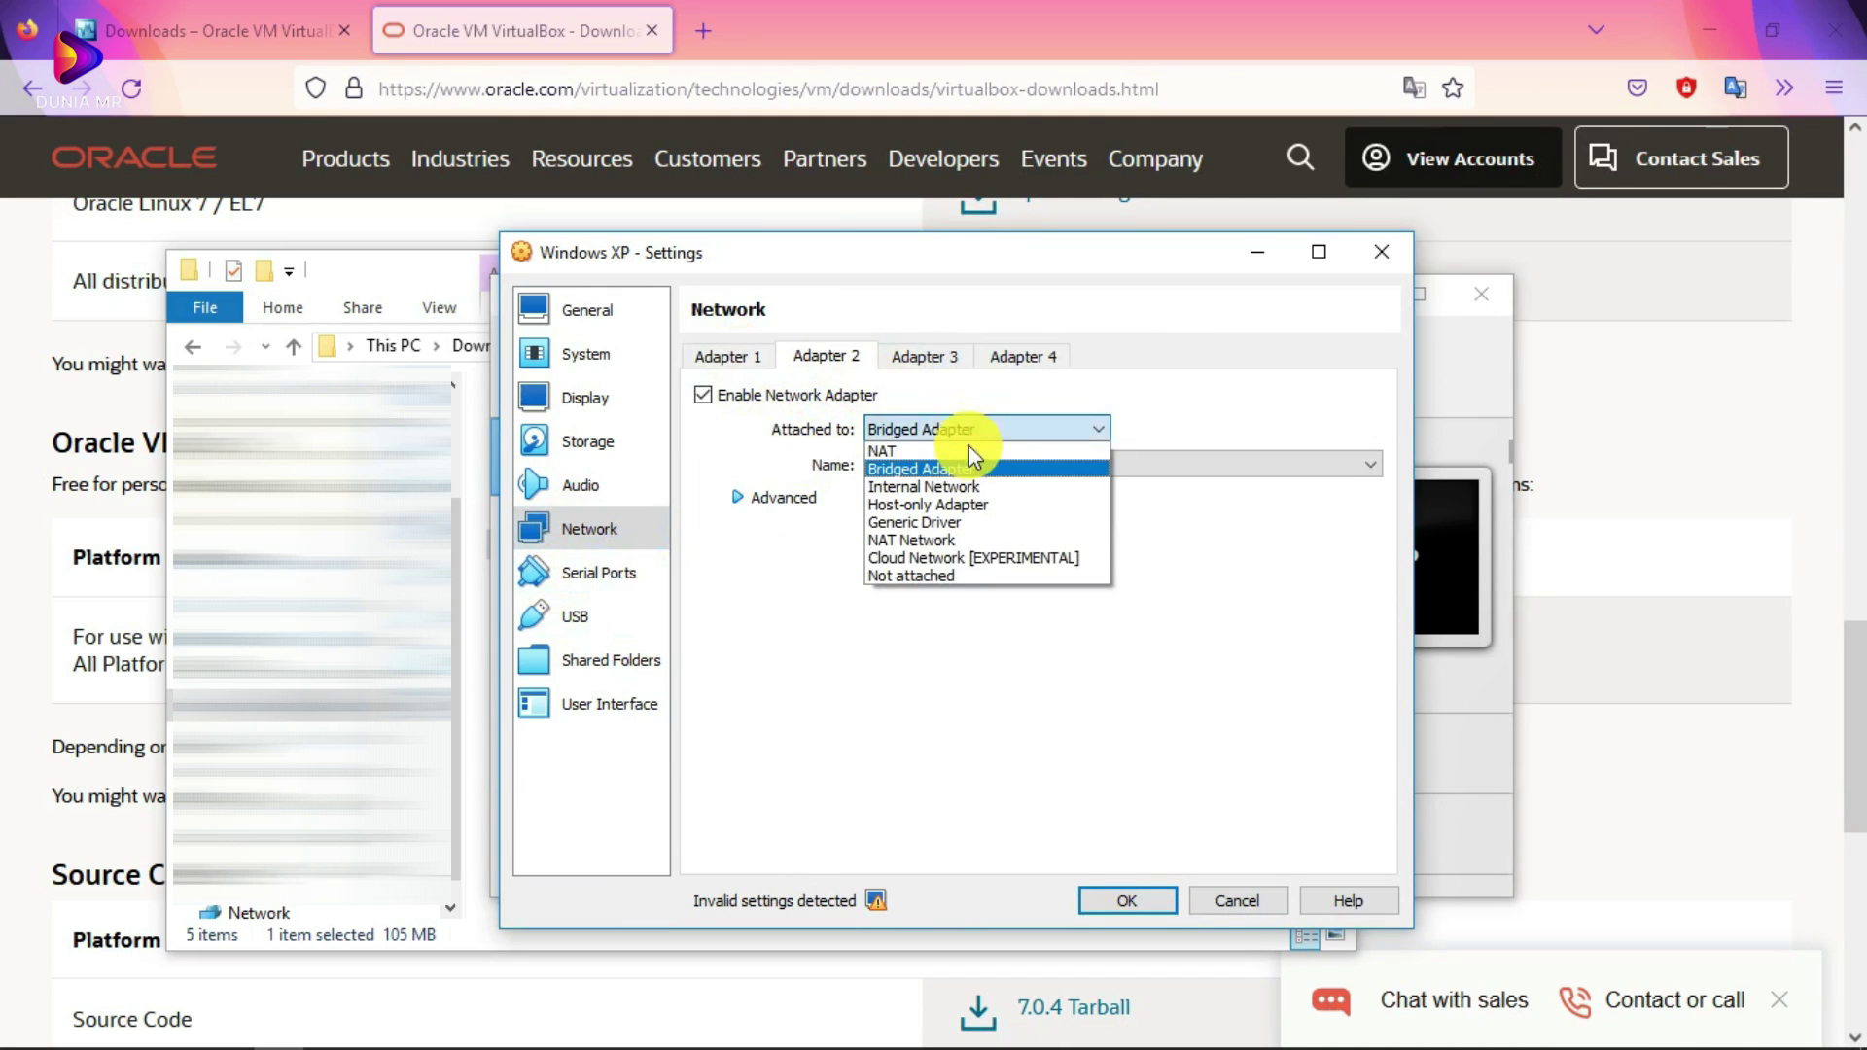
click(971, 465)
click(959, 500)
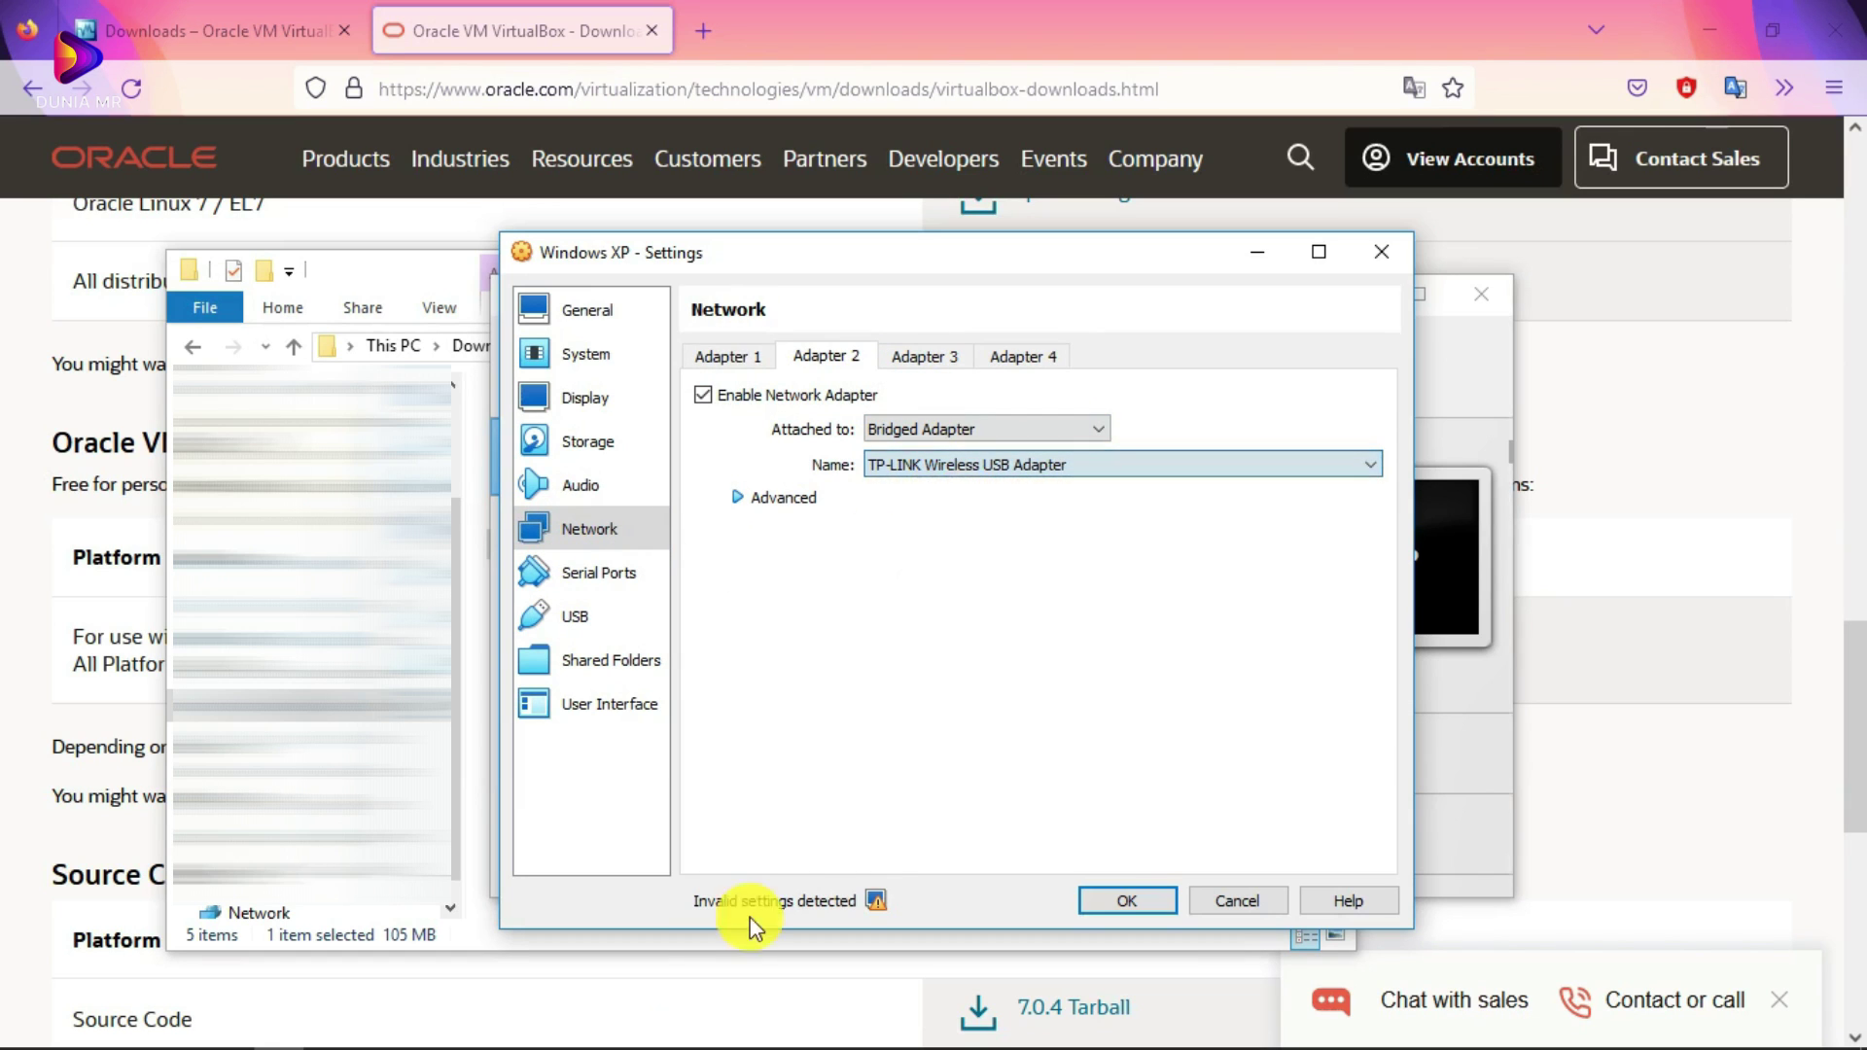
click(366, 1009)
Step: Look at the USB controller page and the Port 1 and Port 2 serial port pages
click(573, 615)
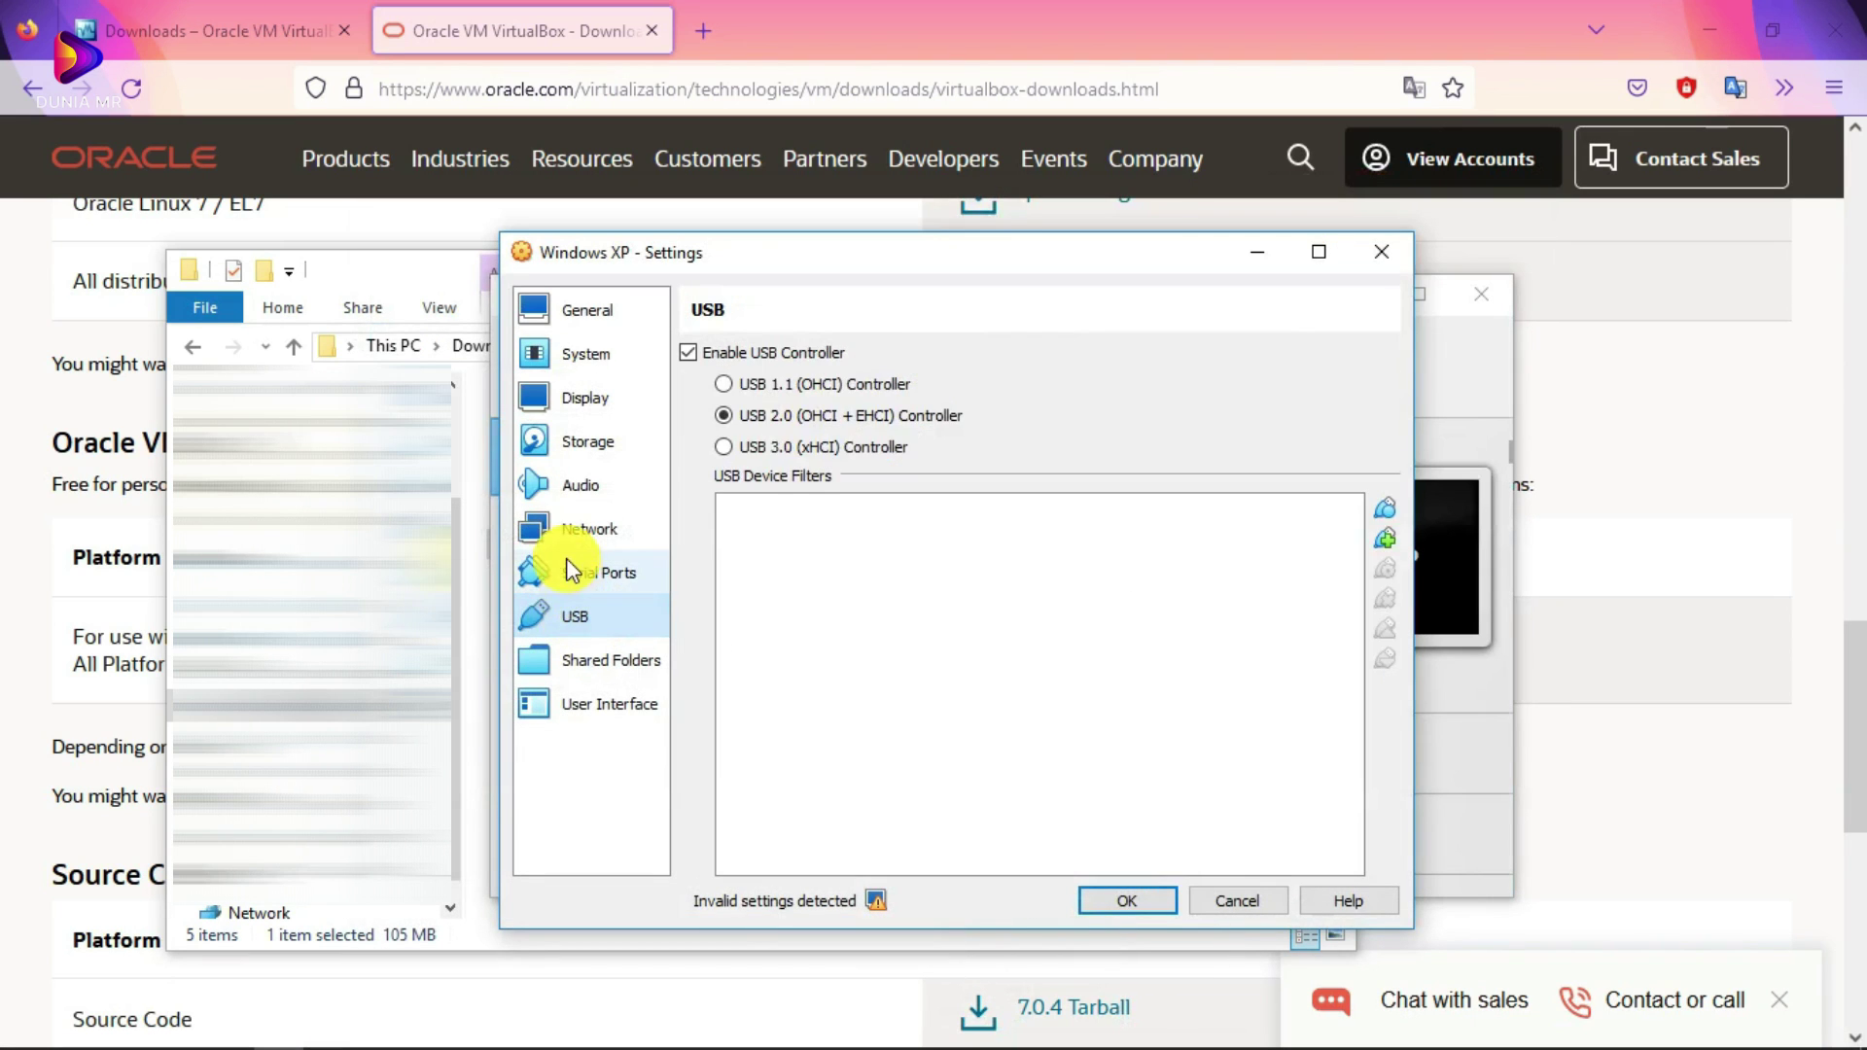
click(598, 571)
click(786, 355)
click(707, 357)
Step: Select the USB 2.0 (OHCI + EHCI) Controller and add a USB device filter for the Realtek 802.11n NIC
click(574, 616)
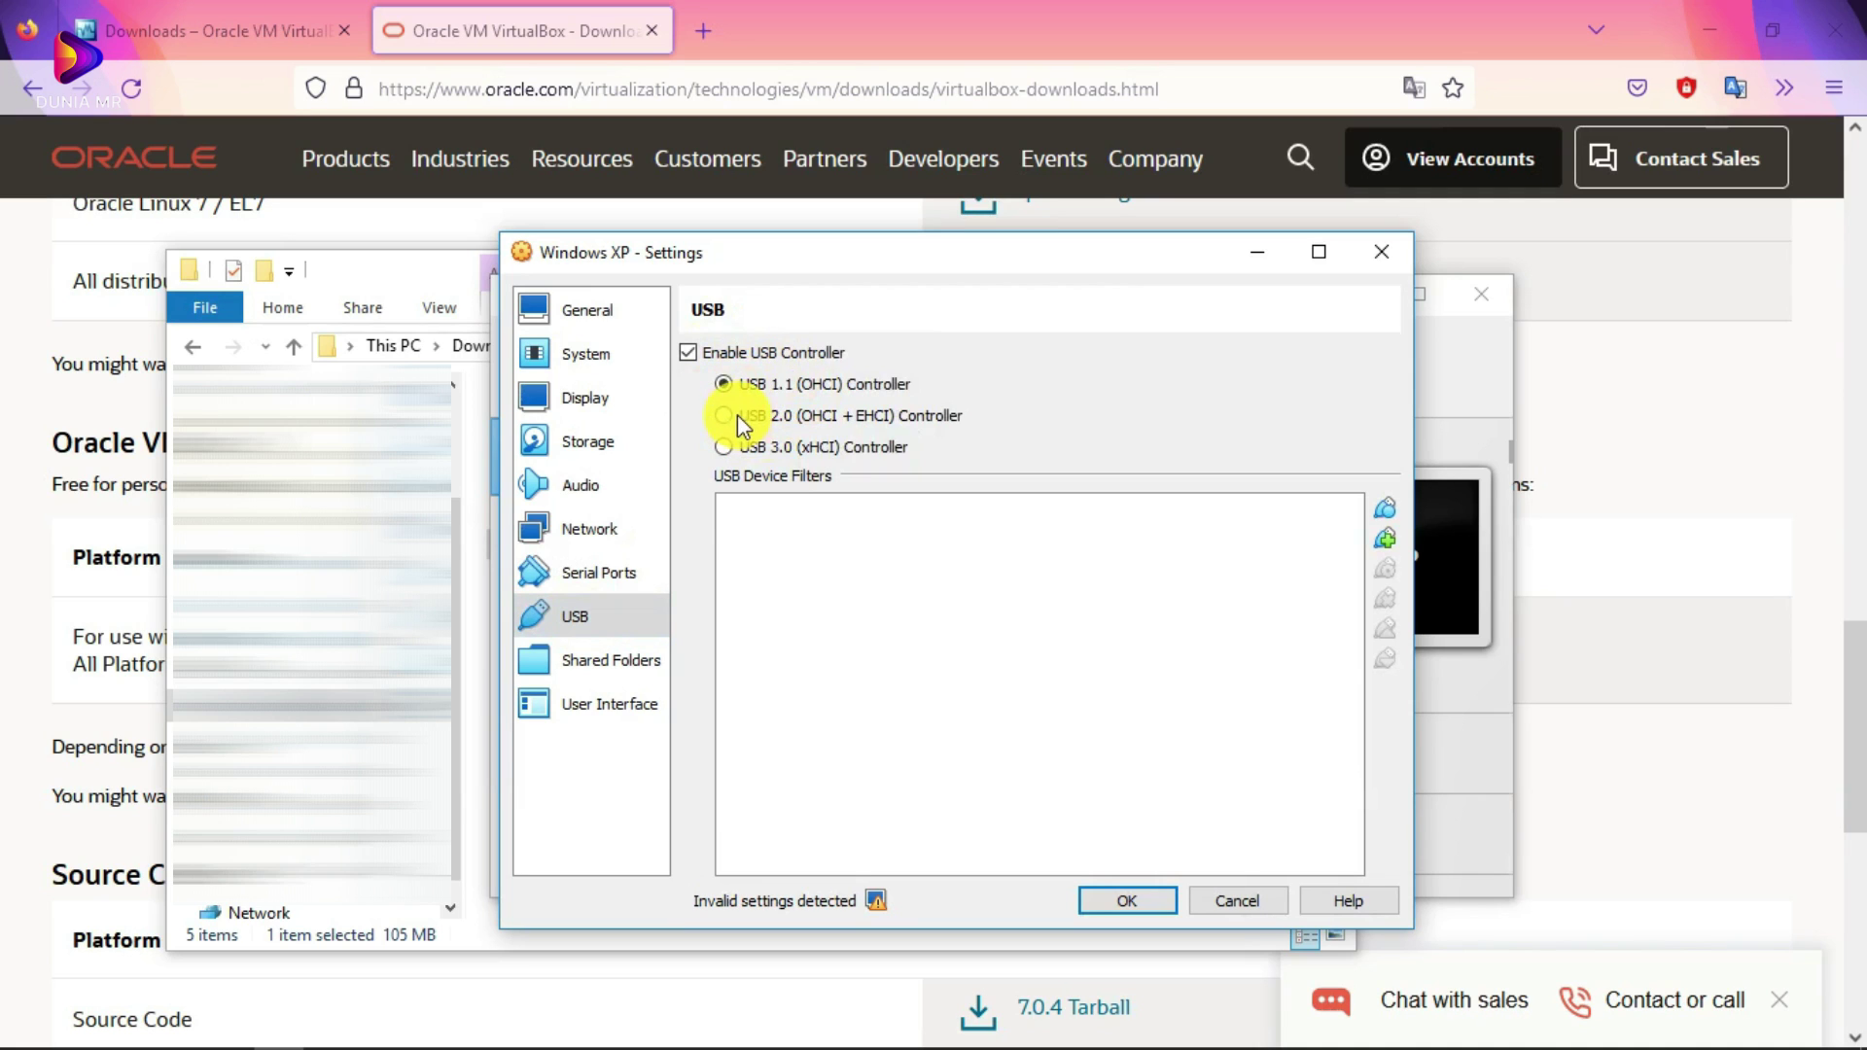
click(772, 417)
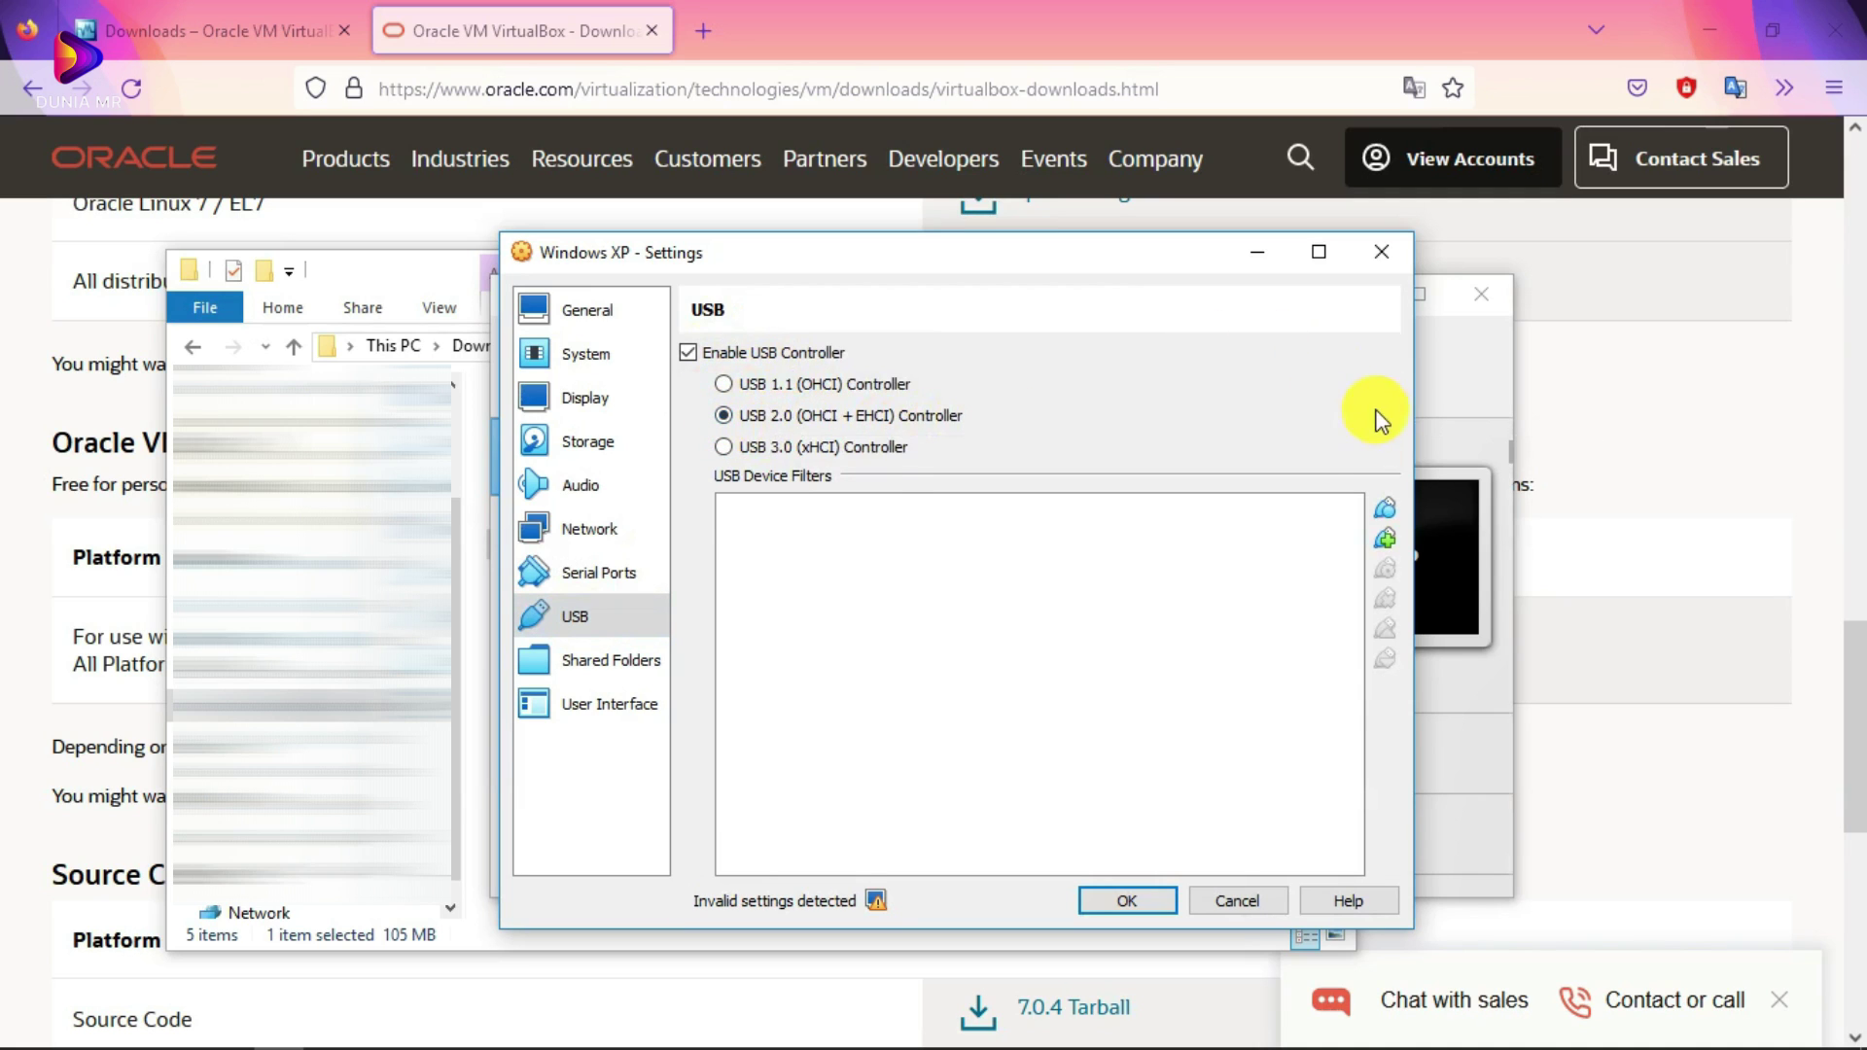
click(1387, 540)
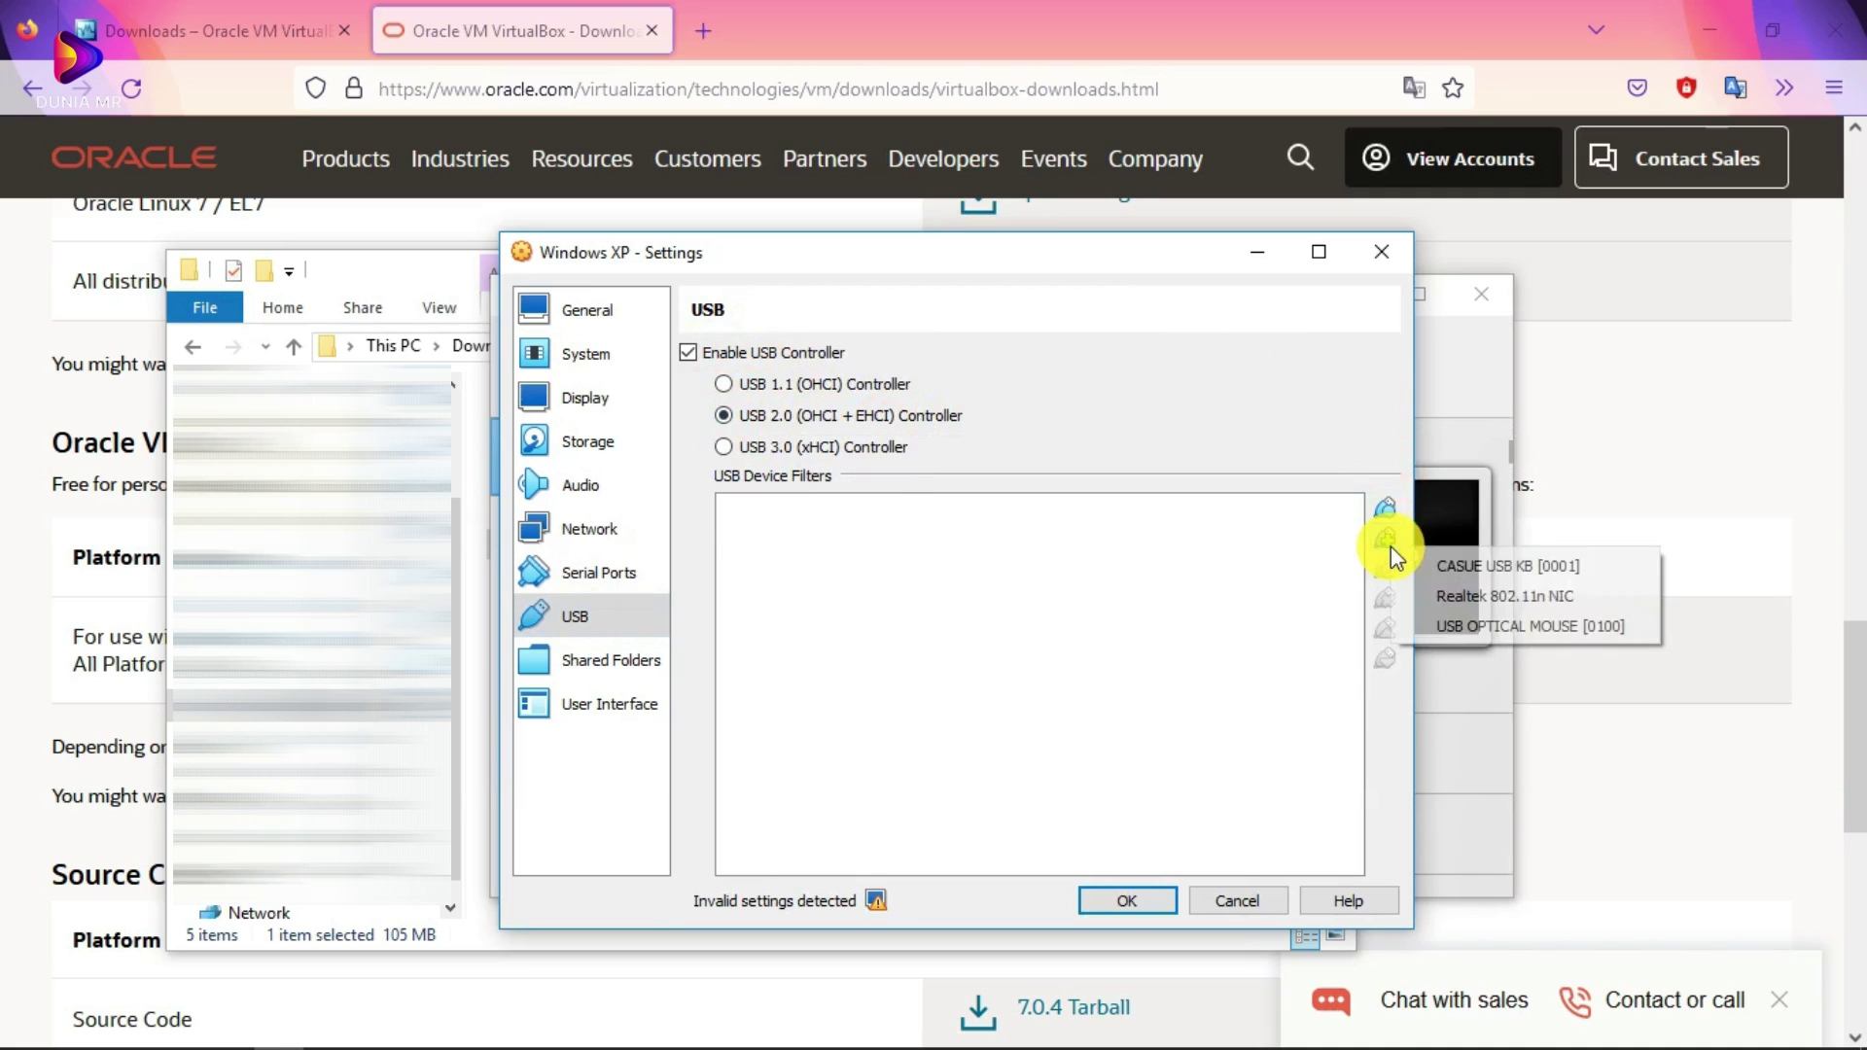
click(1542, 599)
click(208, 1028)
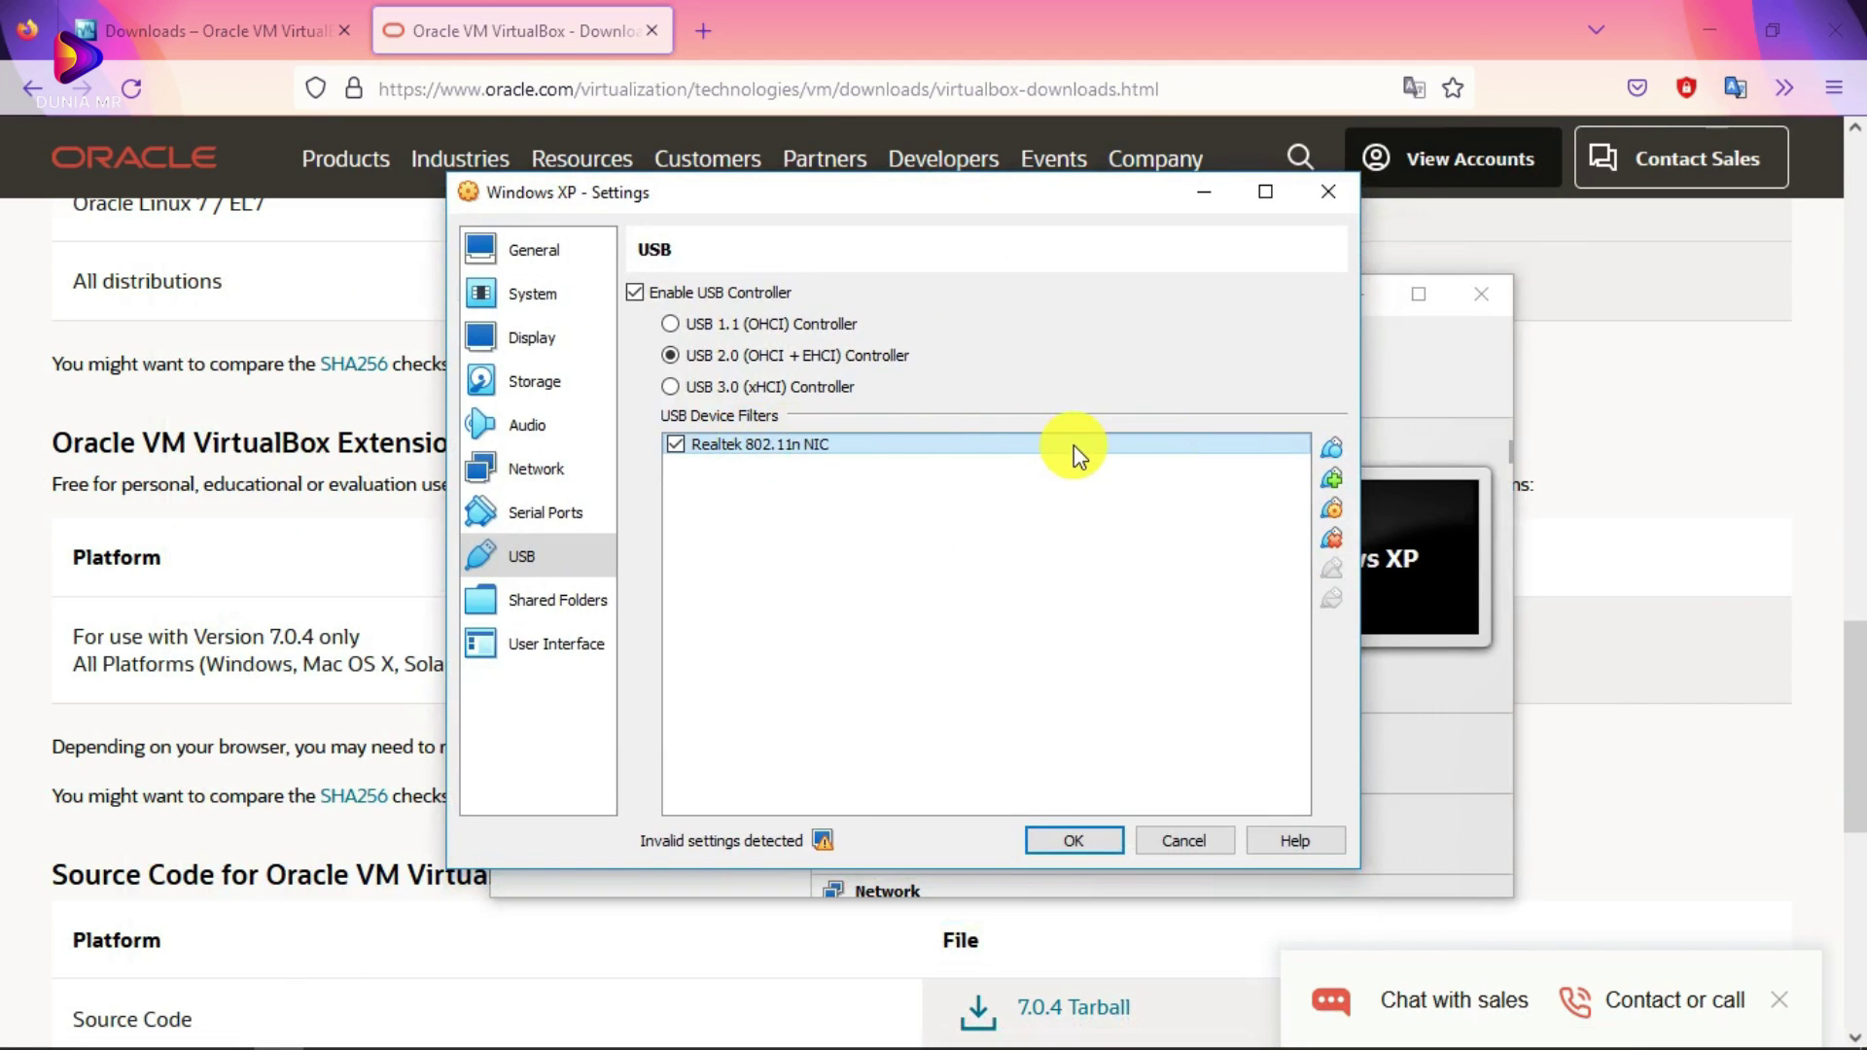
Step: View the shared folders and user interface pages, and save the Windows XP machine's settings
click(537, 603)
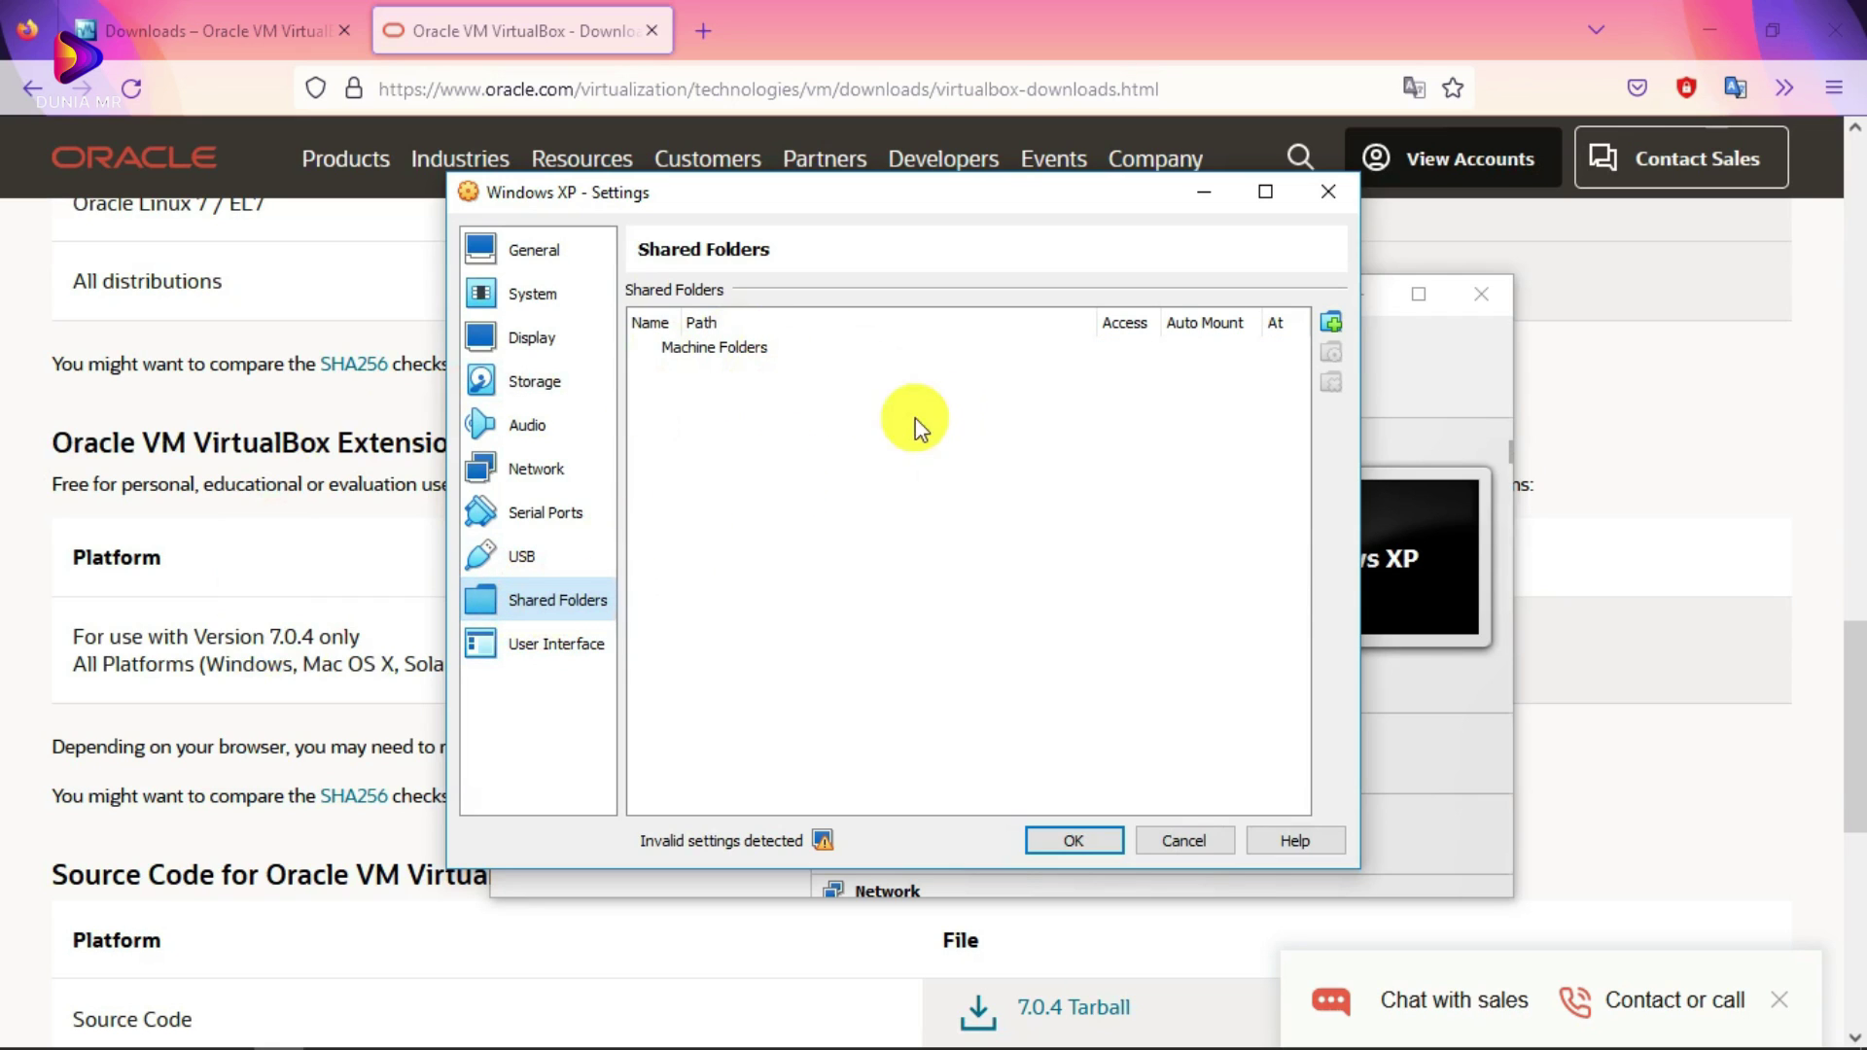
click(524, 637)
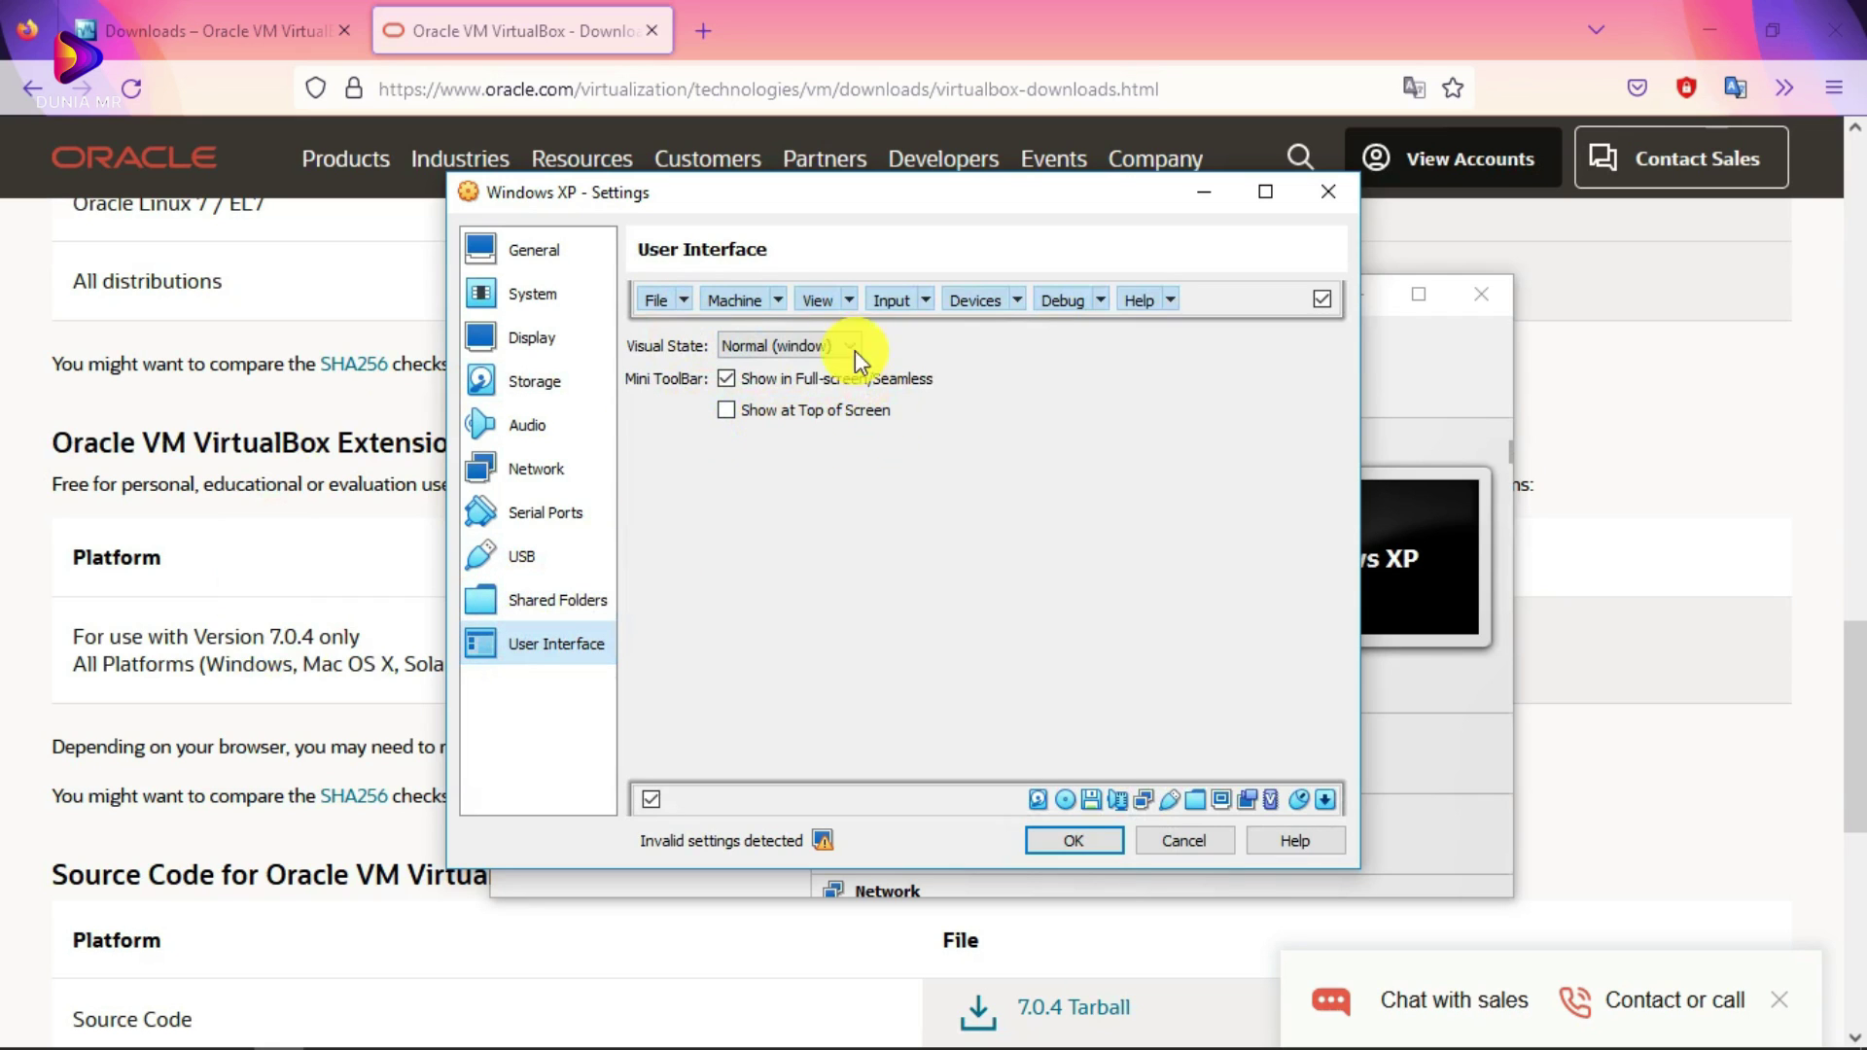
click(1060, 842)
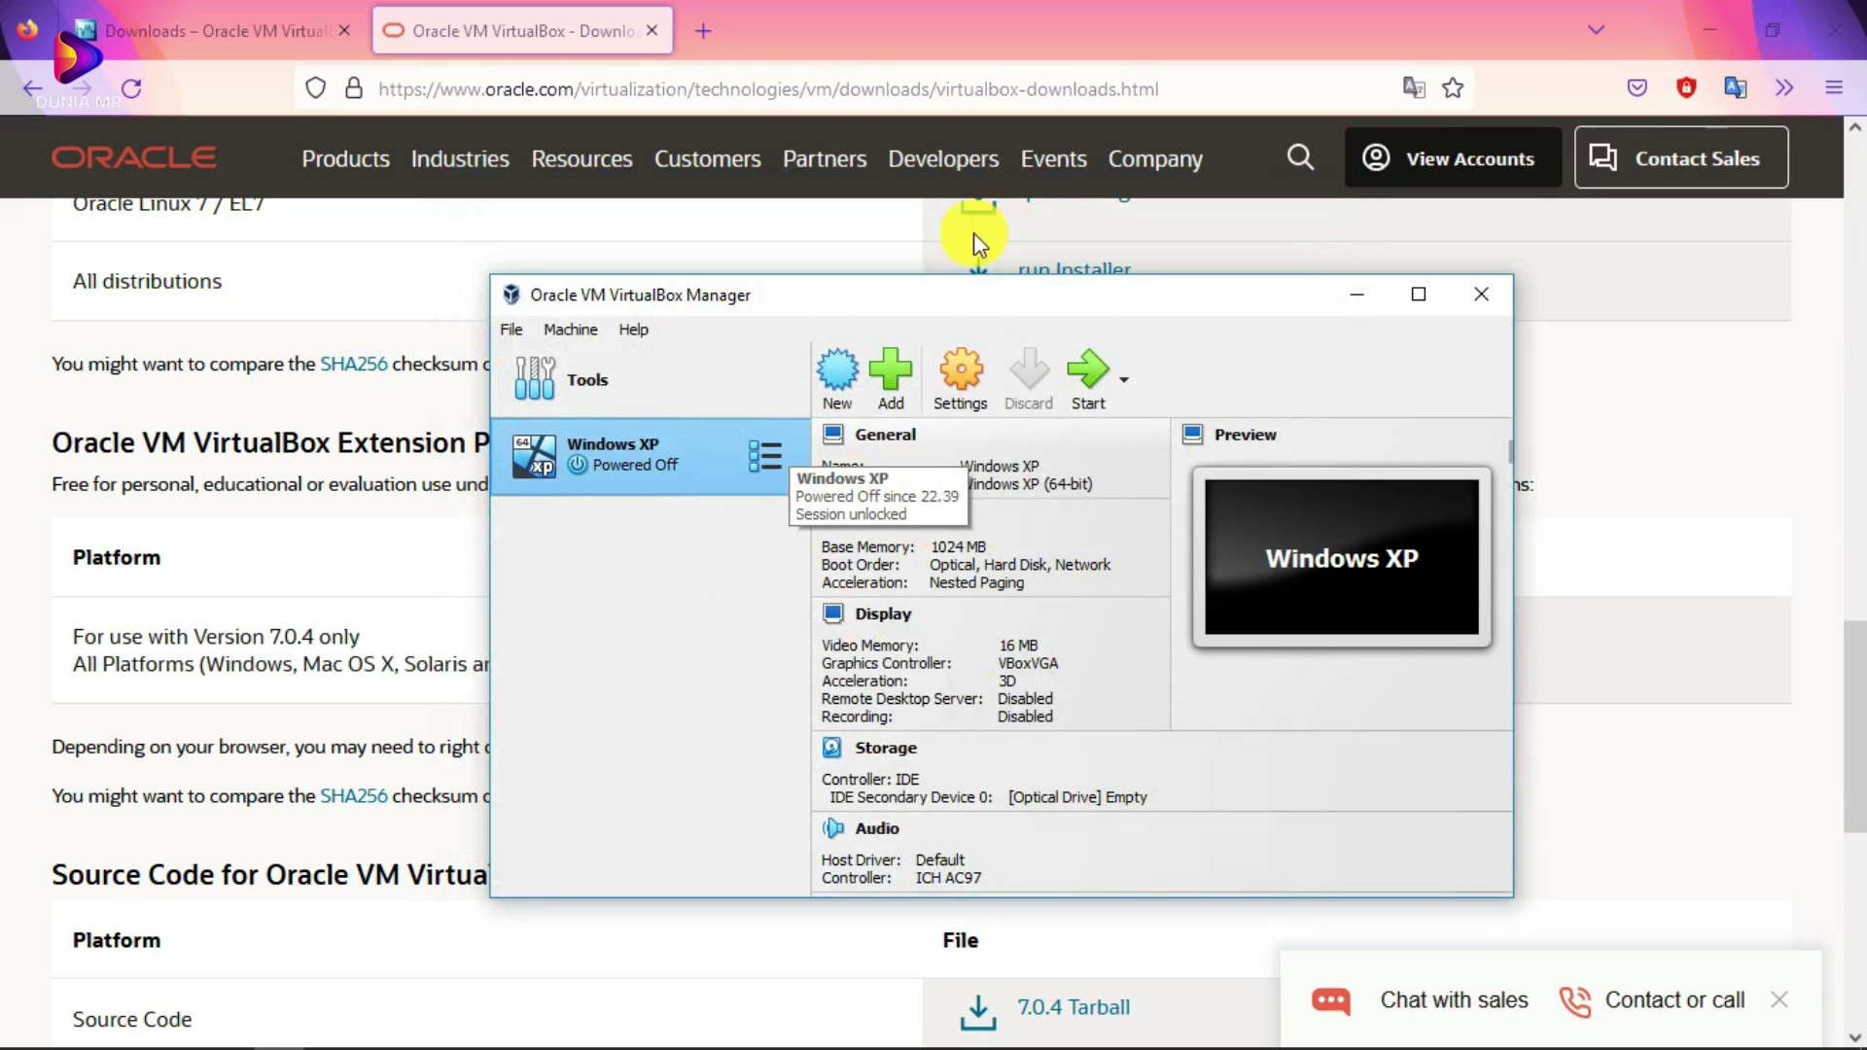
Step: Reposition the VirtualBox Manager window and review the Windows XP machine's summary
drag(949, 292, 892, 275)
click(582, 358)
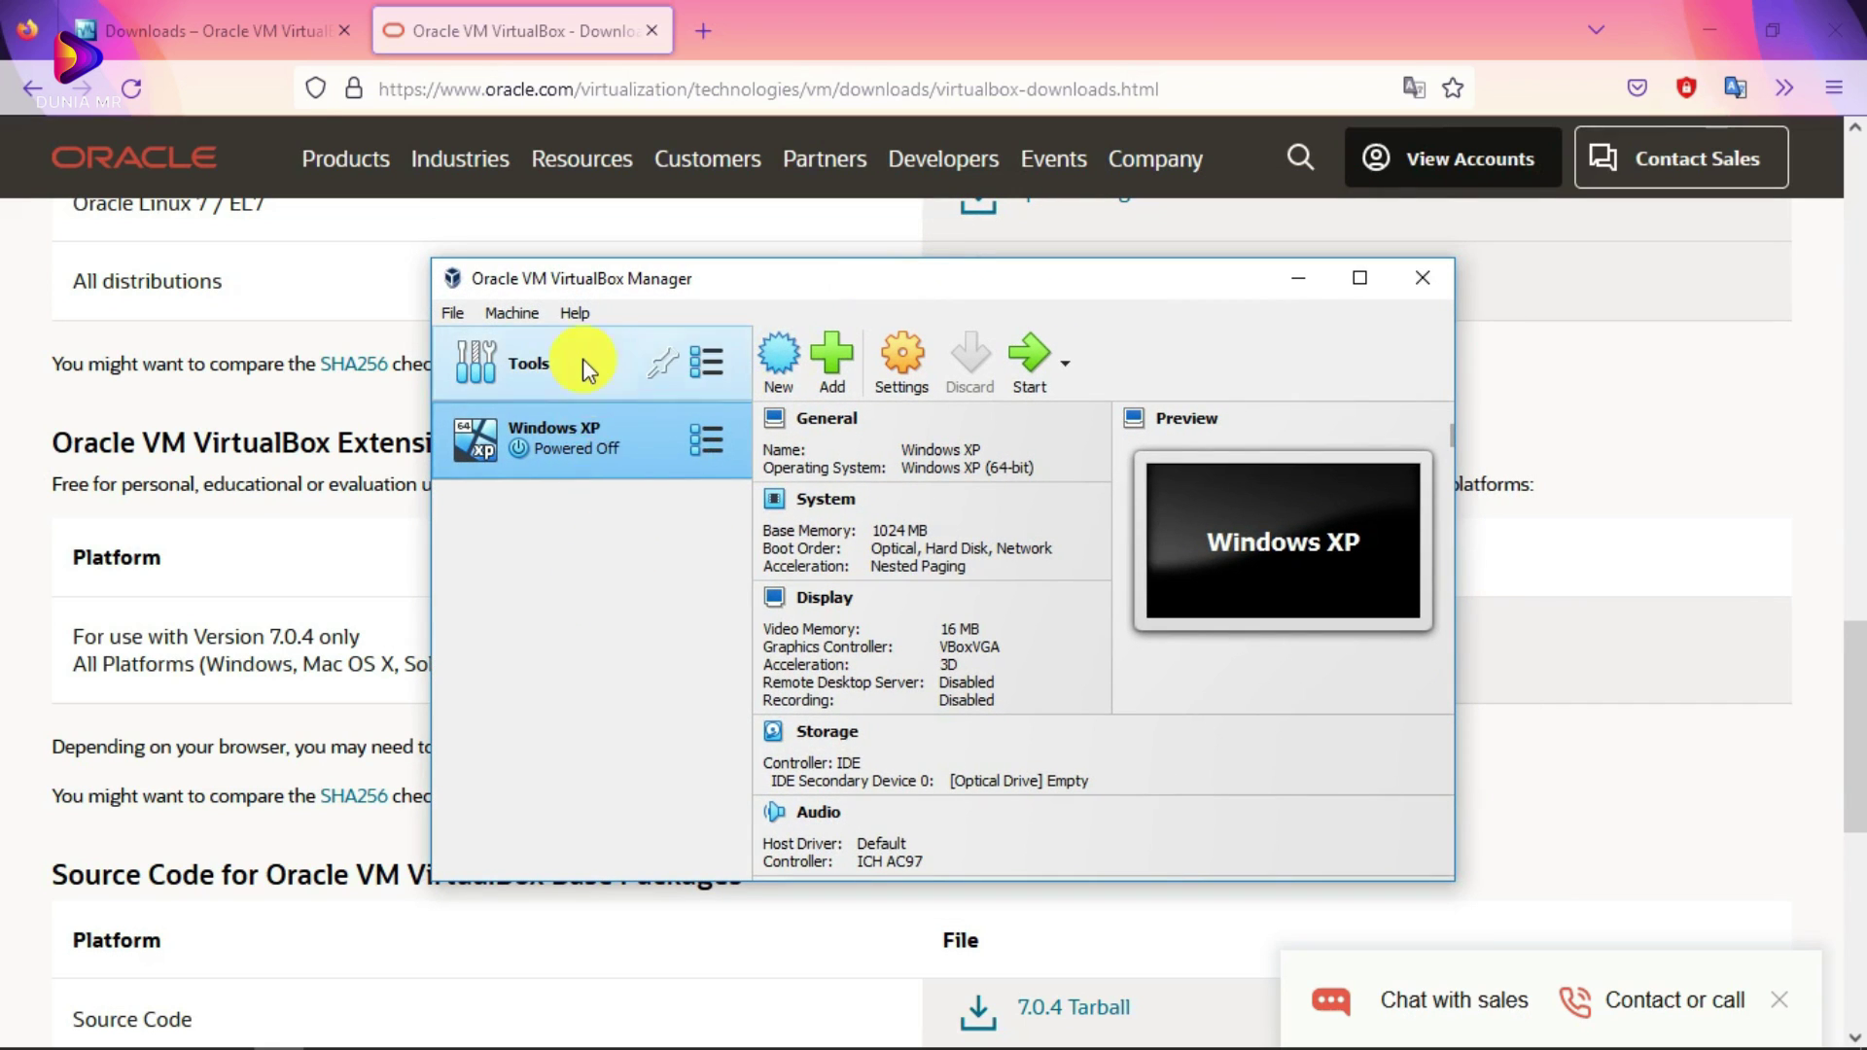
click(598, 443)
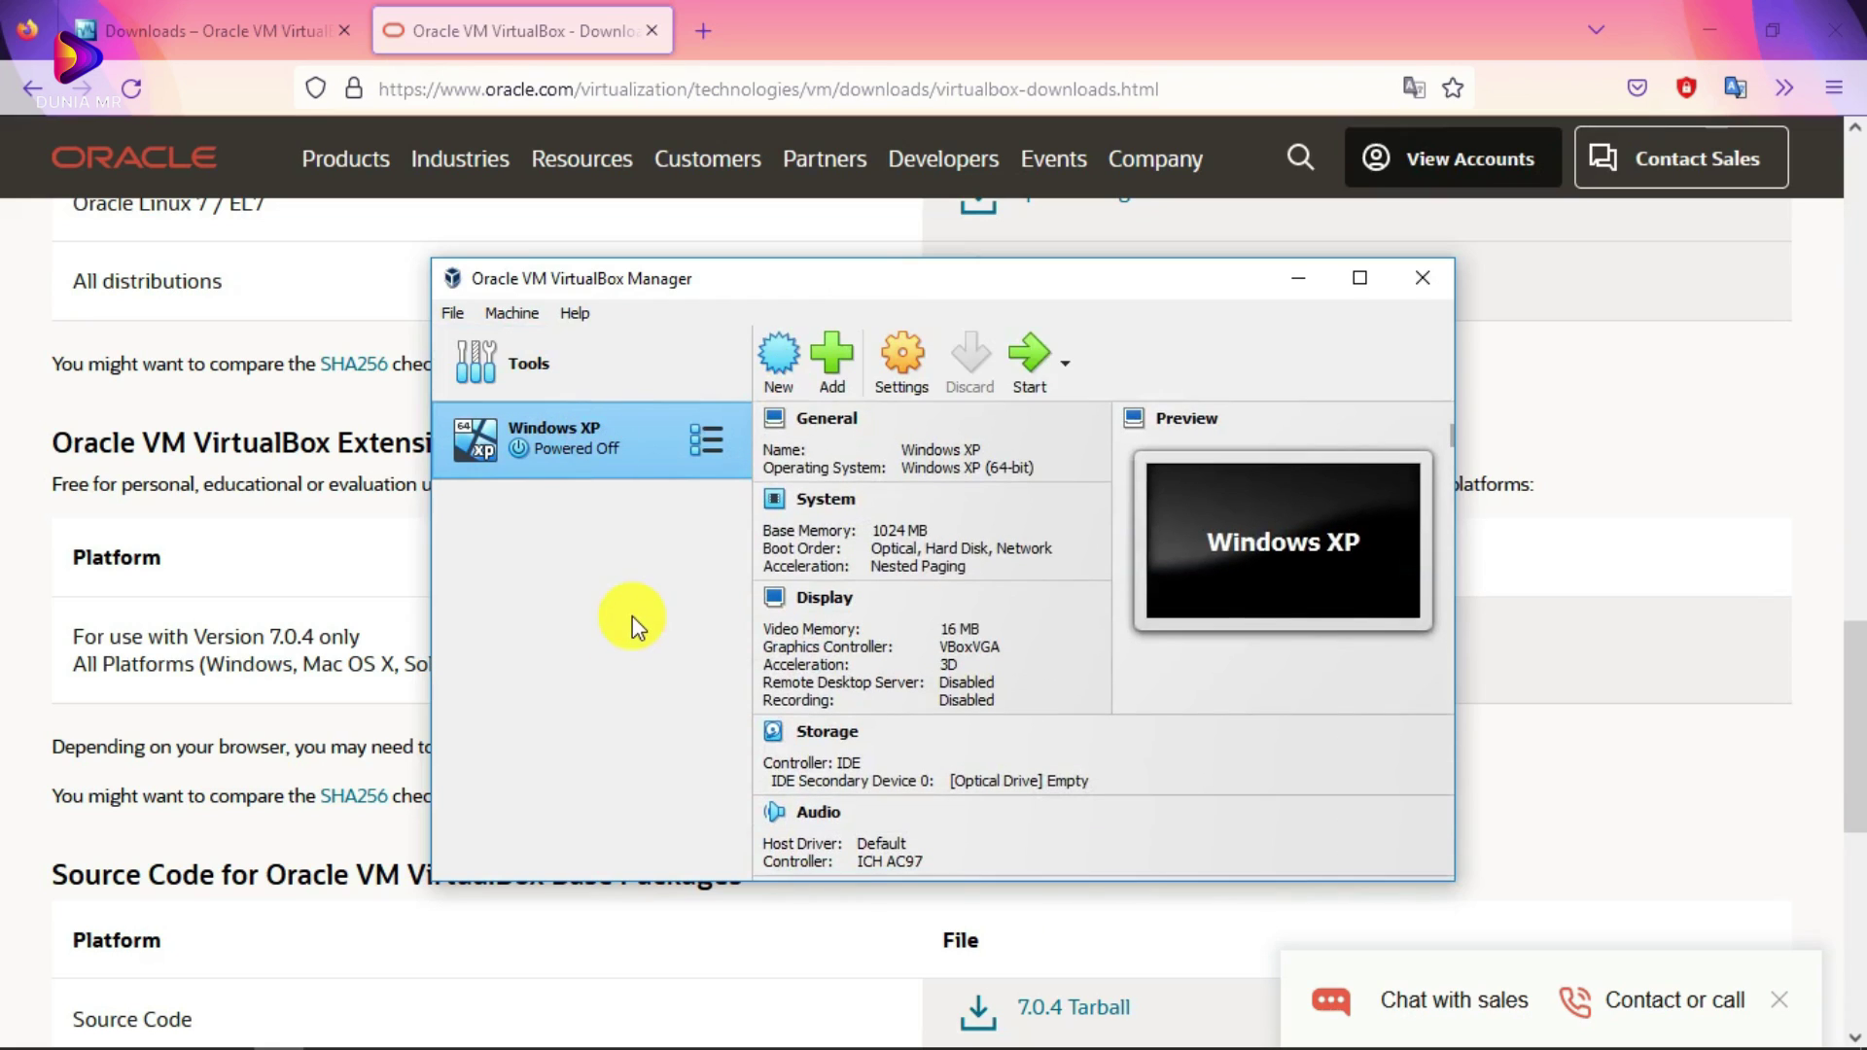